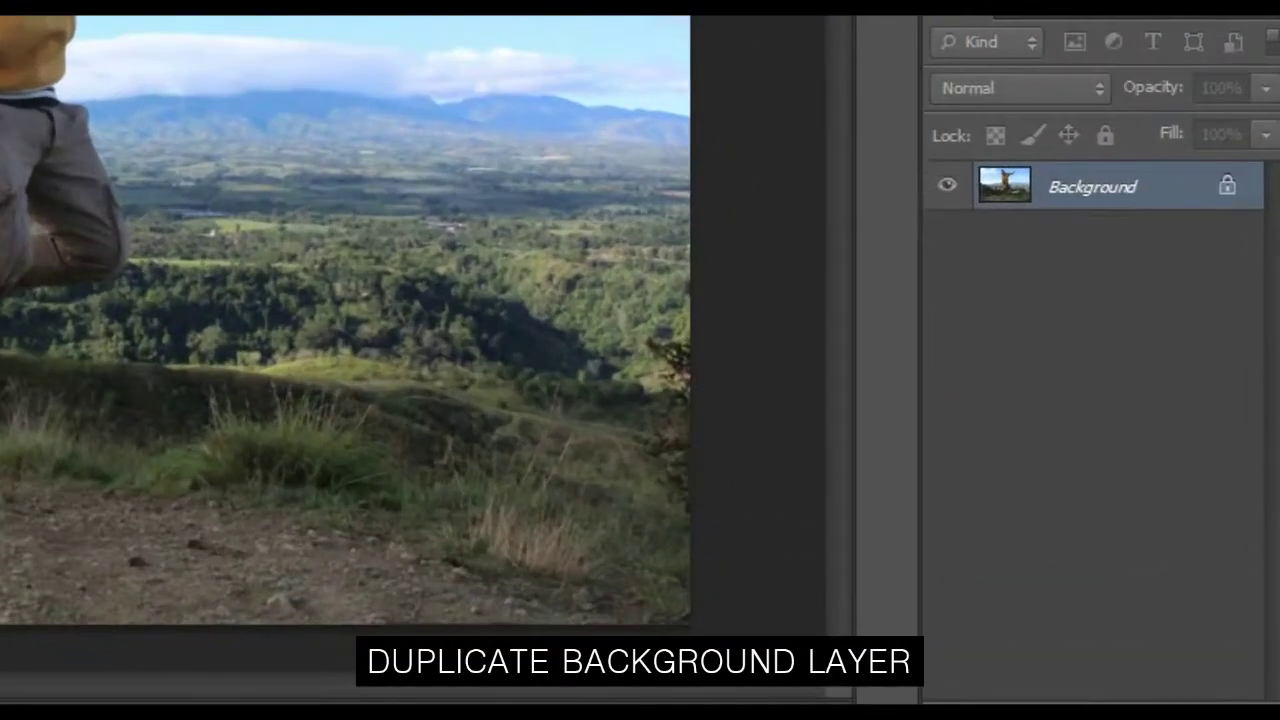
- Duplicate the Background layer with Duplicate Layer and rename the copy 'model'
{"action": "right_click", "coordinate": [1172, 408]}
{"action": "left_click", "coordinate": [1054, 257]}
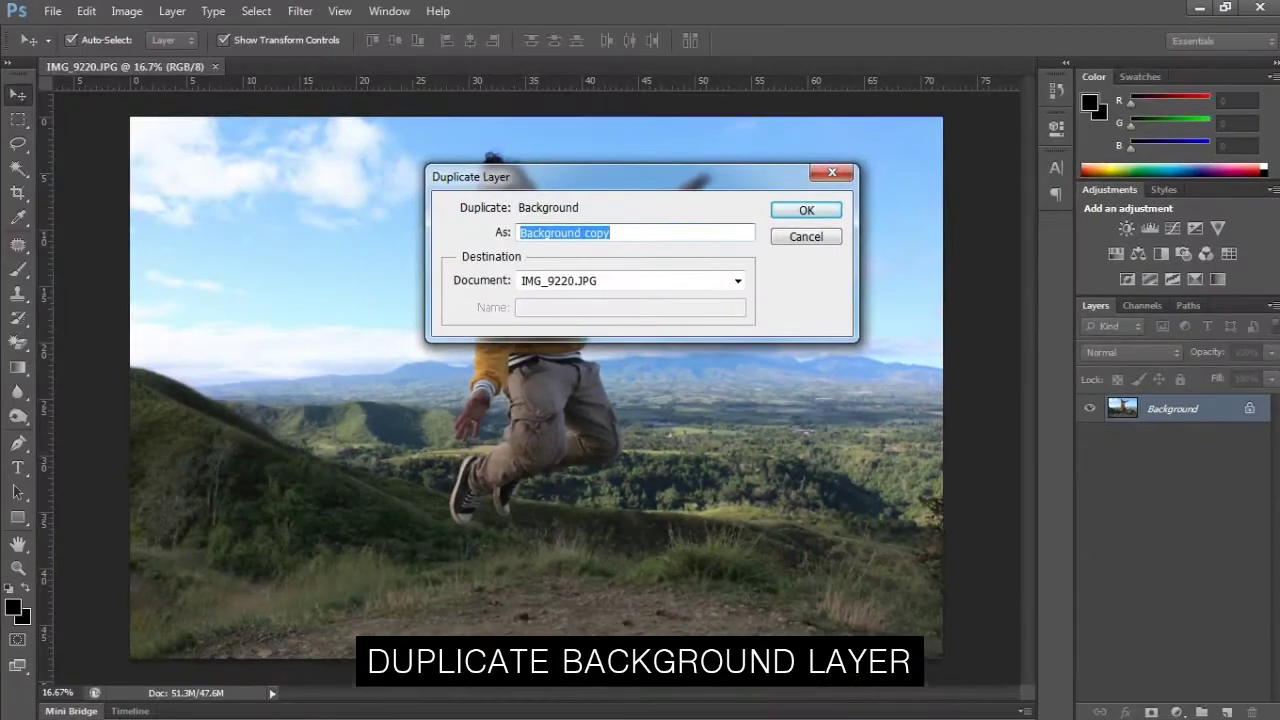
{"action": "left_click", "coordinate": [809, 209]}
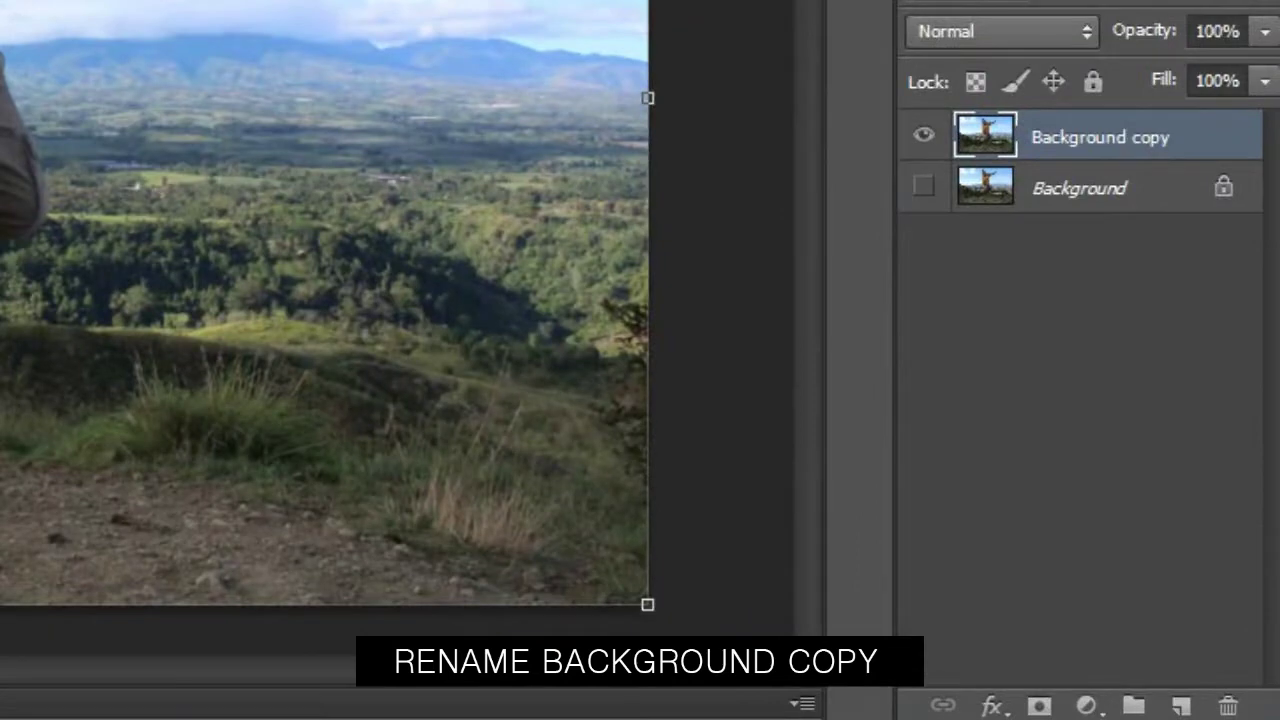
{"action": "double_click", "coordinate": [1100, 137]}
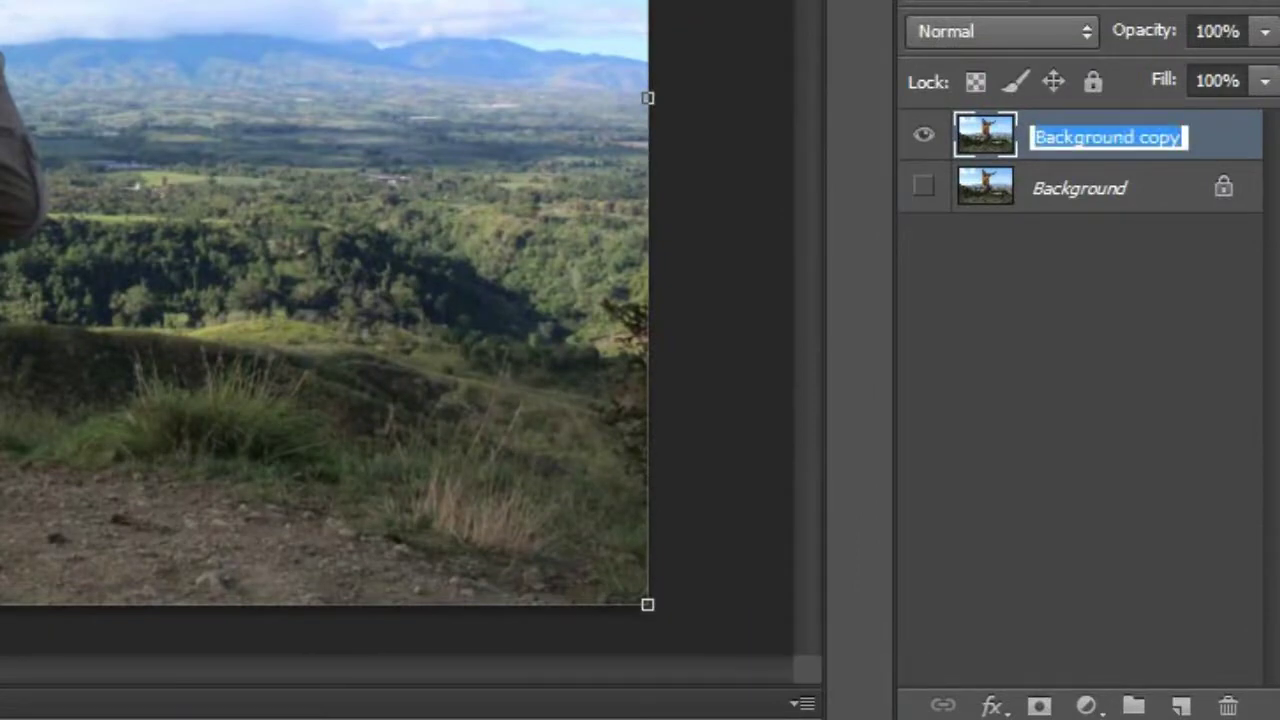
{"action": "type", "text": "model"}
{"action": "key", "text": "Return"}
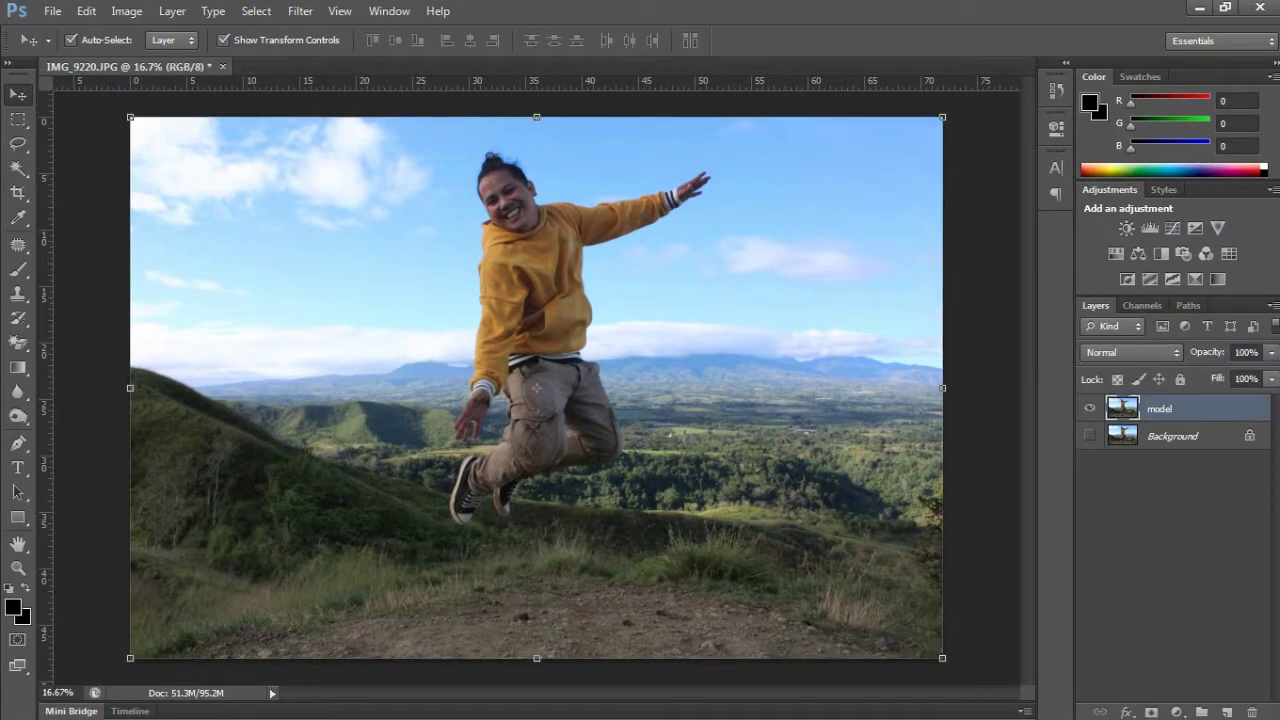
{"action": "left_click", "coordinate": [18, 443]}
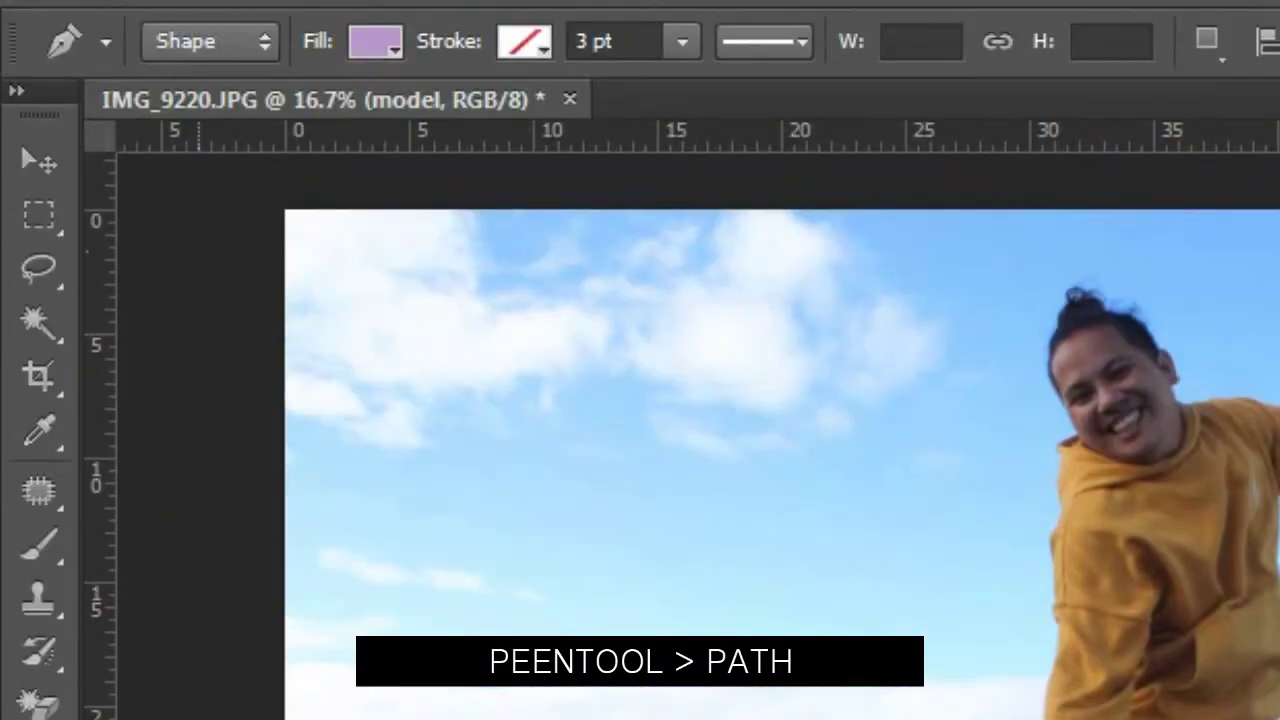
- Set the Pen tool to Path mode and zoom in closely on the jumping person
{"action": "left_click", "coordinate": [210, 41]}
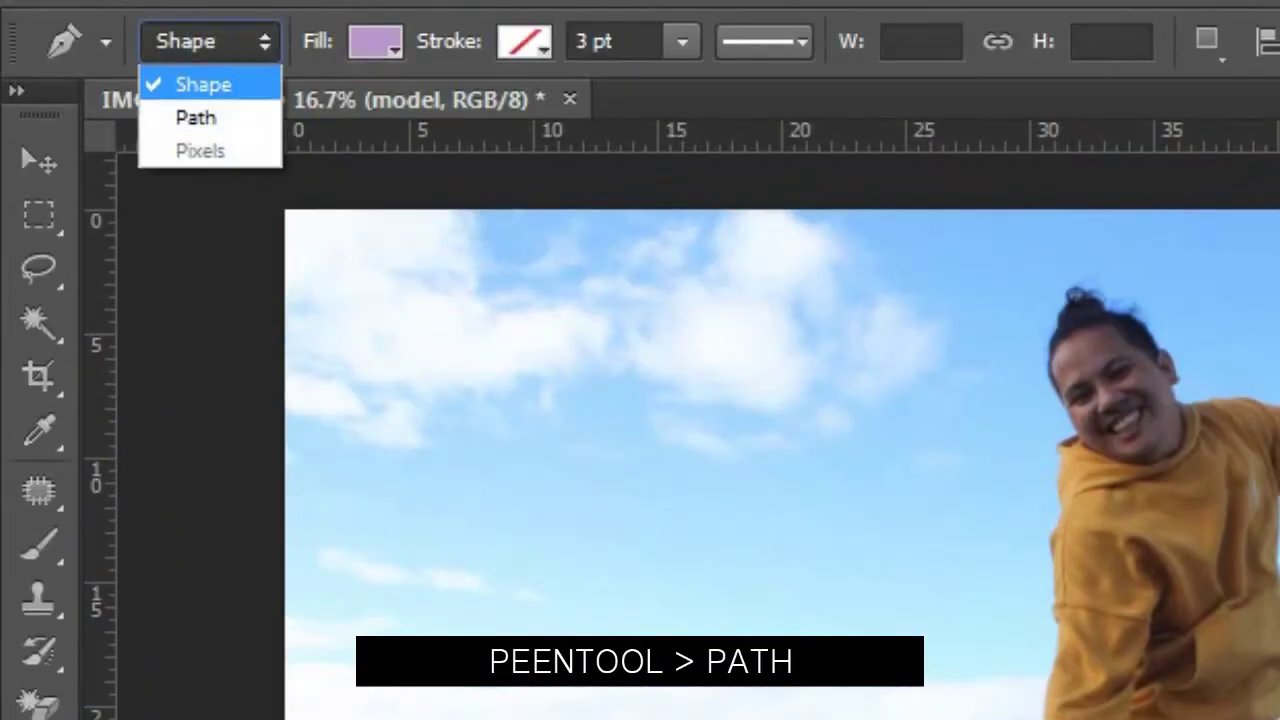
{"action": "left_click", "coordinate": [196, 117]}
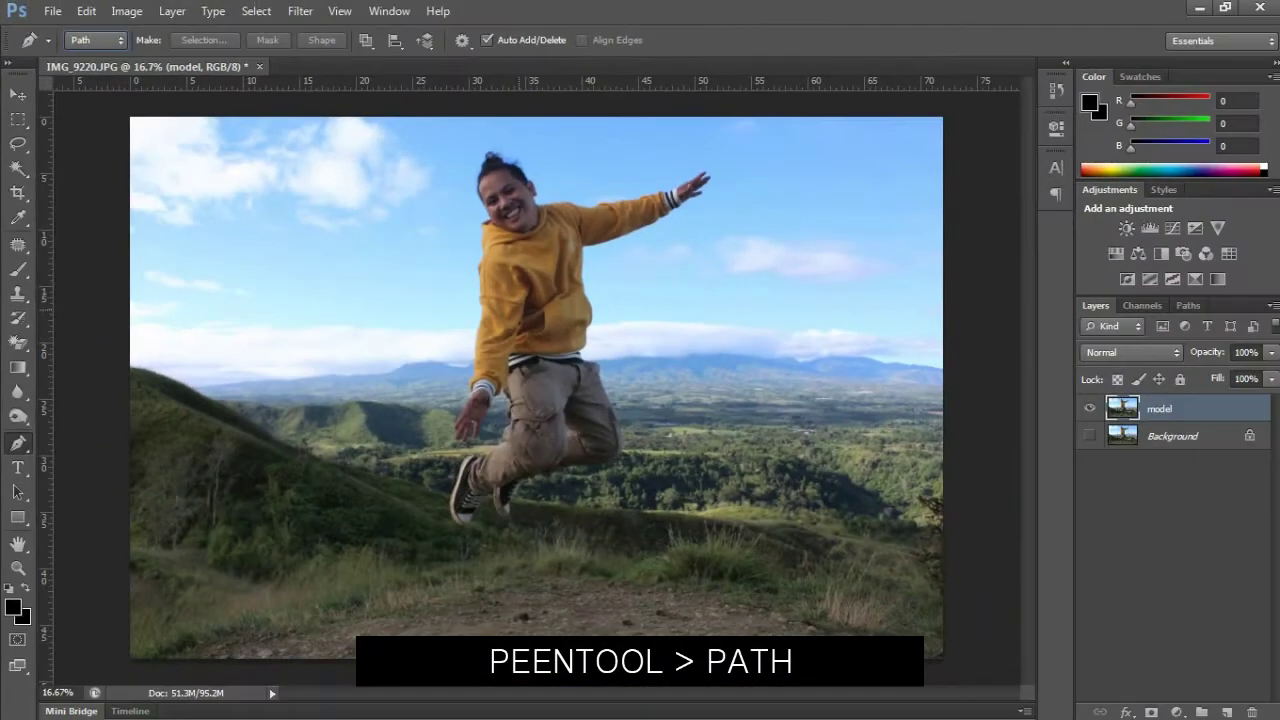
{"action": "key", "text": "ctrl+plus"}
{"action": "key", "text": "ctrl+plus"}
{"action": "key", "text": "ctrl+plus"}
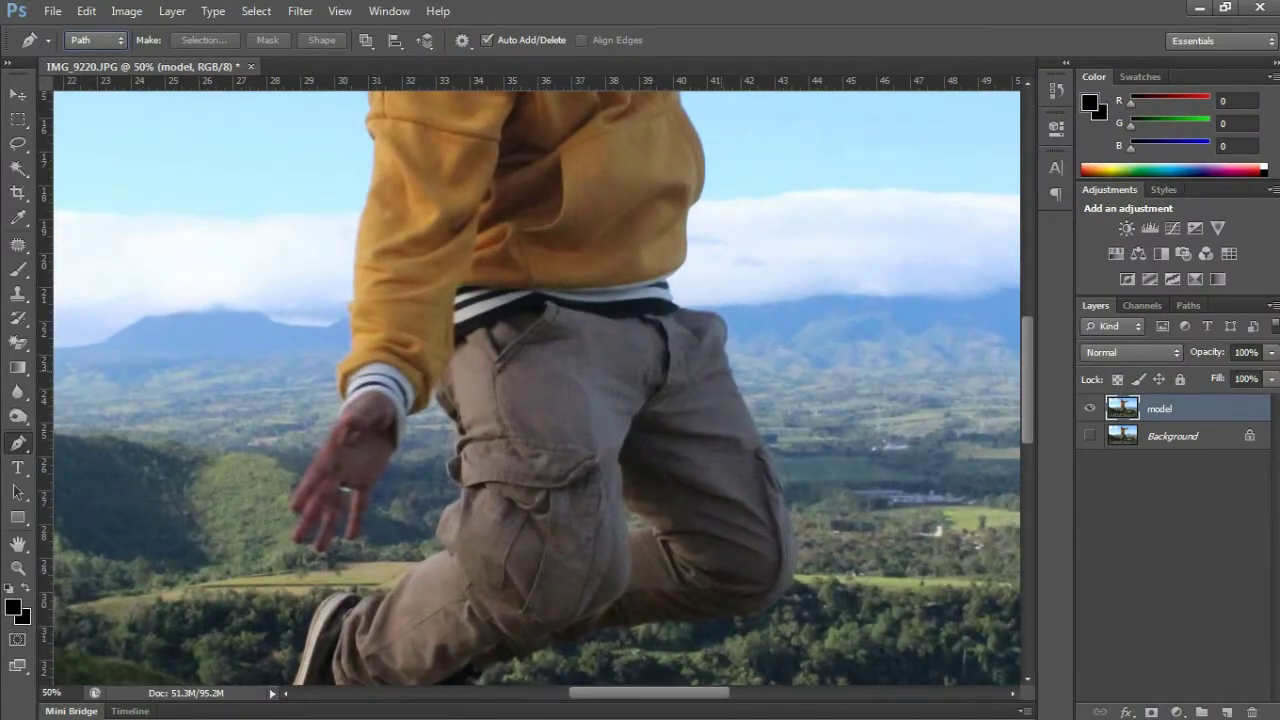
{"action": "left_click_drag", "start_coordinate": [536, 388], "coordinate": [411, 268]}
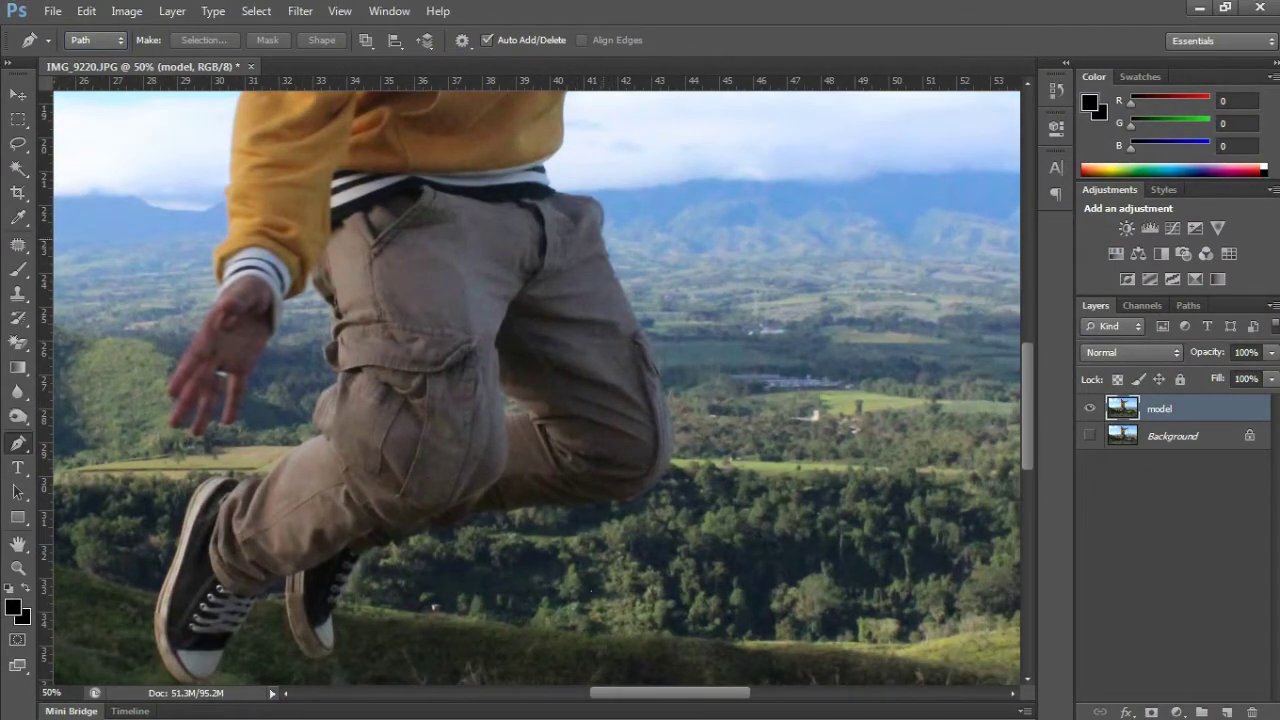
{"action": "key", "text": "ctrl+plus"}
{"action": "key", "text": "ctrl+plus"}
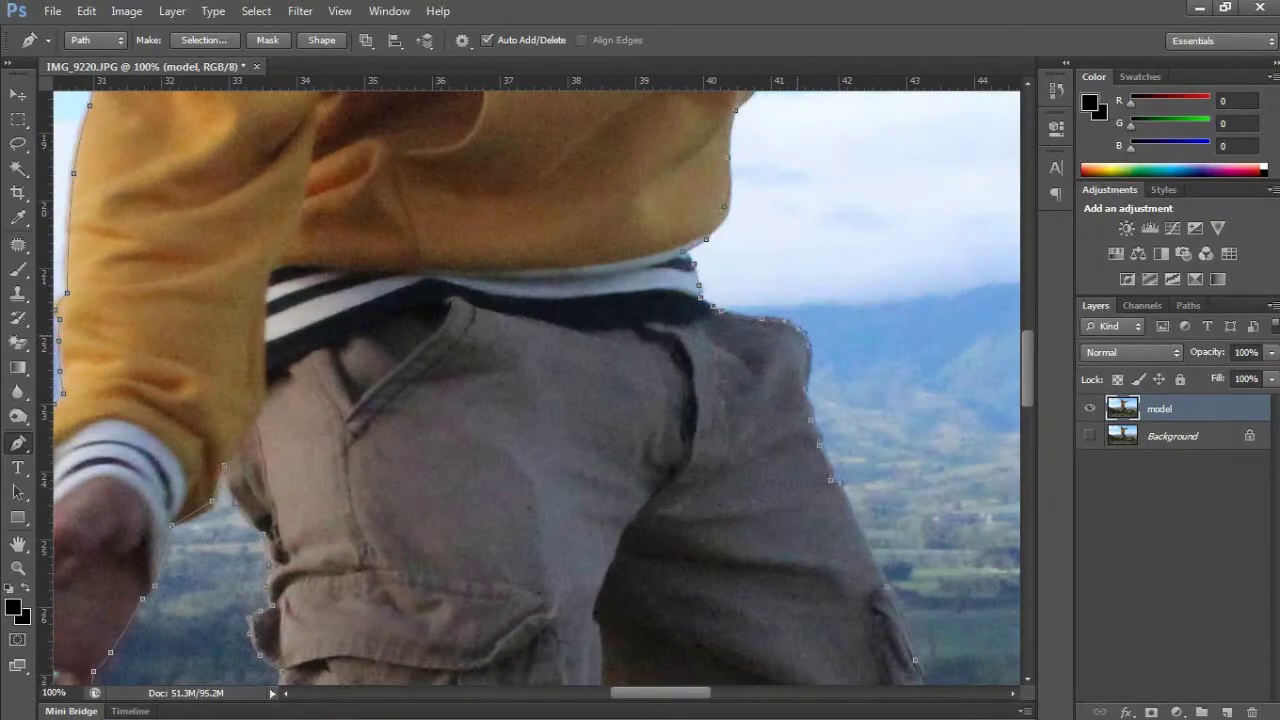
{"action": "scroll", "coordinate": [530, 385], "scroll_direction": "down", "scroll_amount": 3}
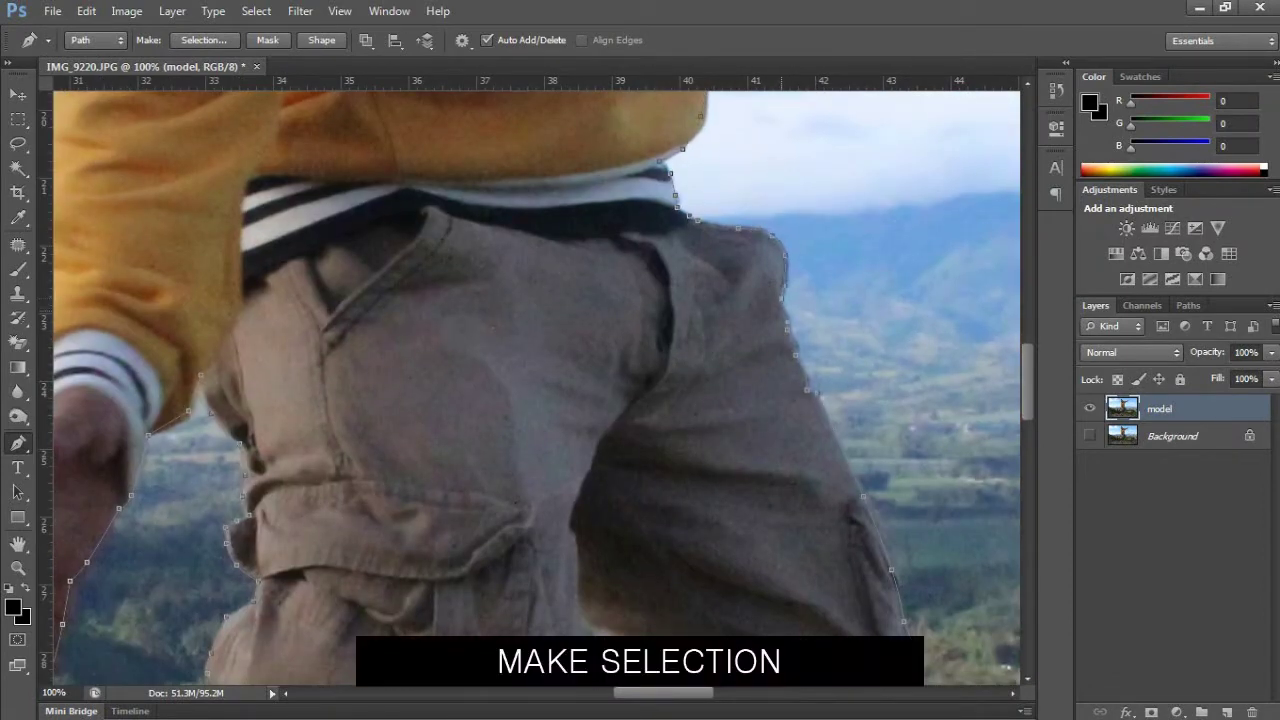
- Turn the traced path into a selection, copy the person to Layer 1, then reselect model
{"action": "right_click", "coordinate": [740, 278]}
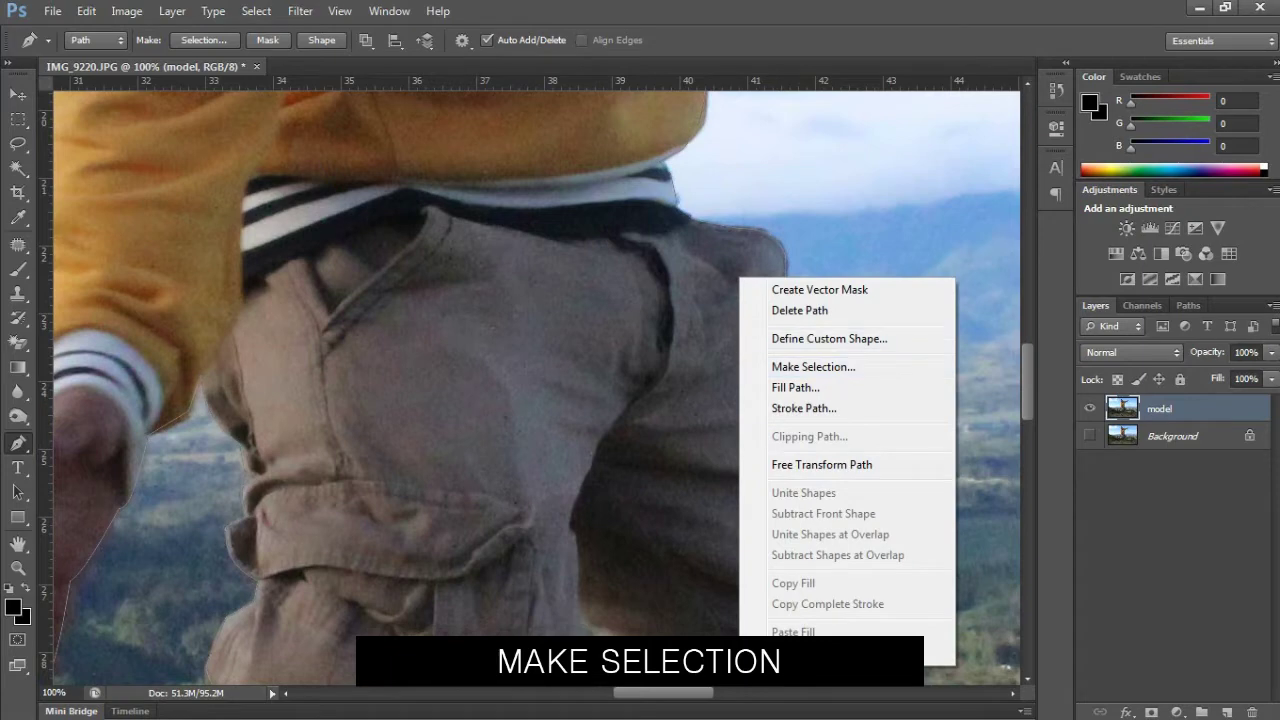
{"action": "right_click", "coordinate": [744, 257]}
{"action": "left_click", "coordinate": [810, 347]}
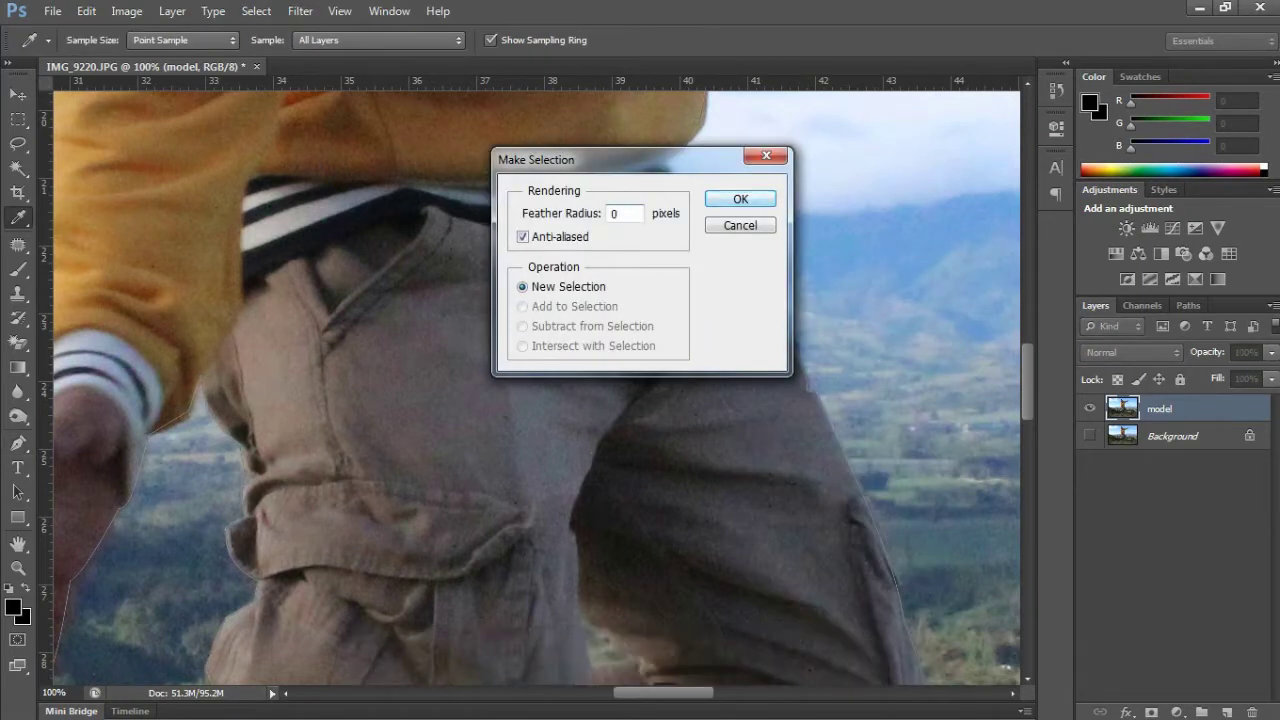
{"action": "key", "text": "Return"}
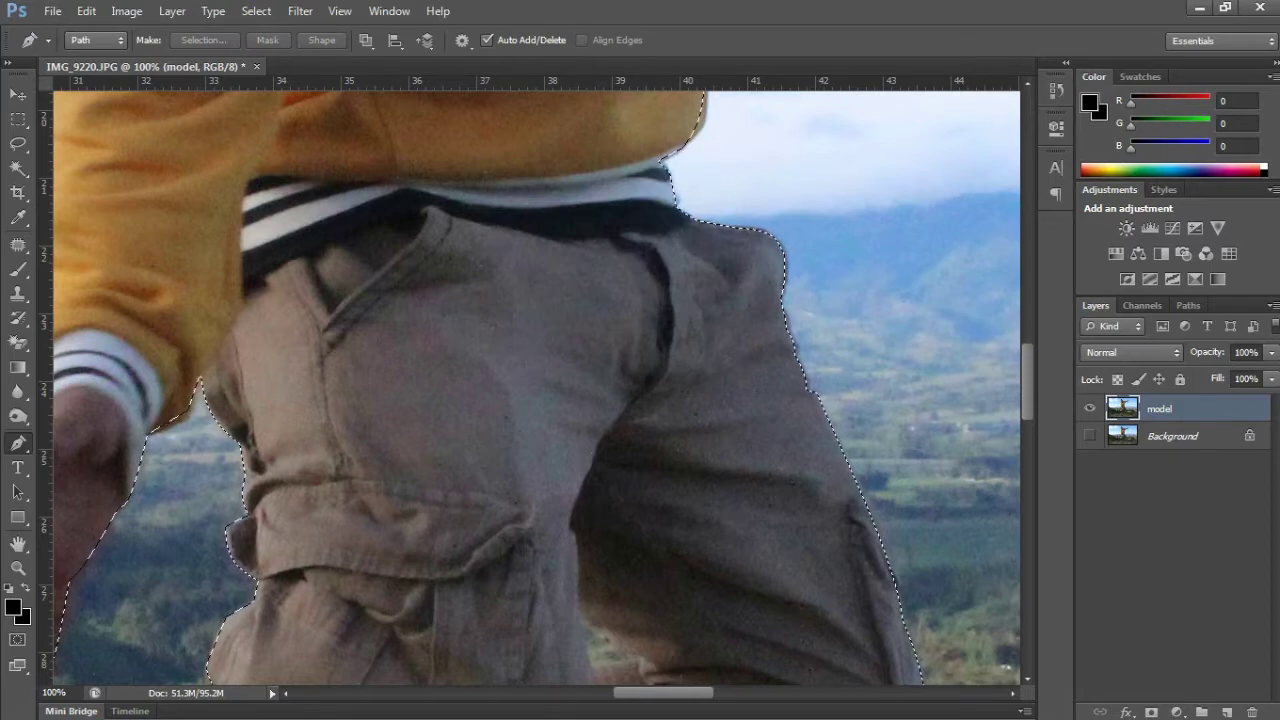
{"action": "key", "text": "ctrl+j"}
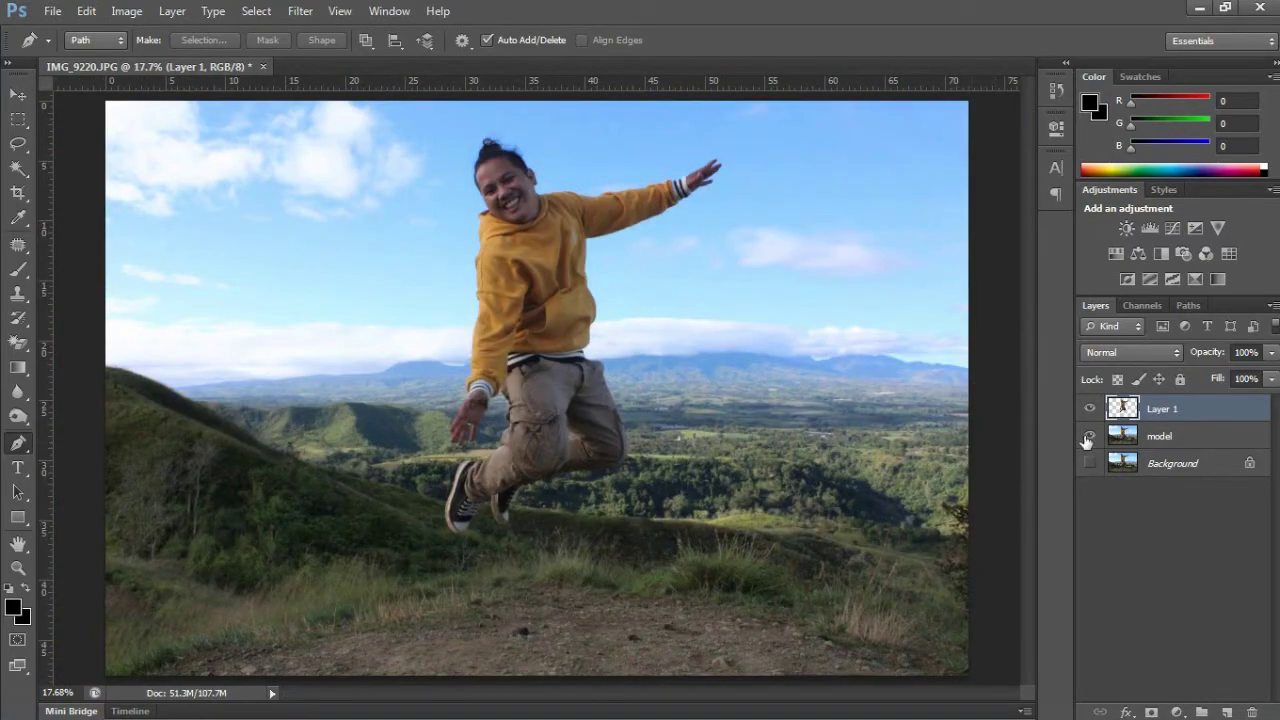
{"action": "left_click", "coordinate": [1088, 437]}
{"action": "left_click", "coordinate": [1089, 437]}
{"action": "left_click", "coordinate": [1183, 442]}
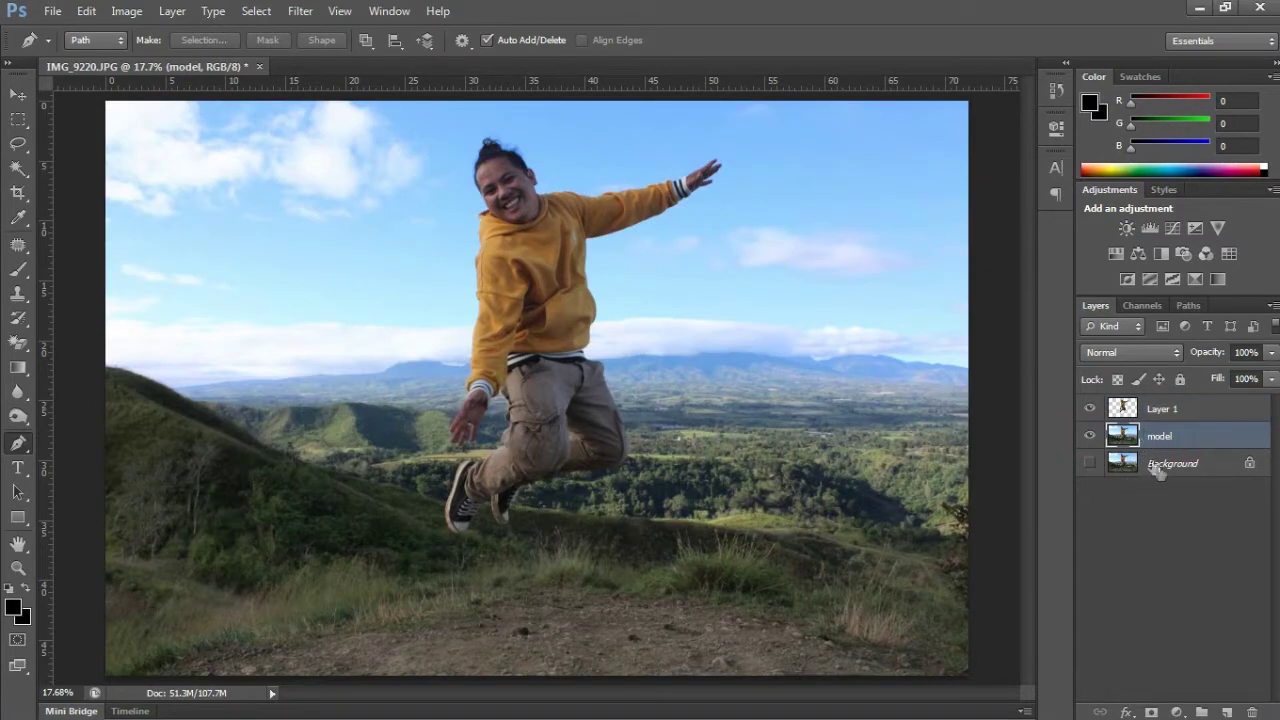
- Draw a tall lilac rectangle left of the person and duplicate it rightward over the person
{"action": "left_click", "coordinate": [17, 93]}
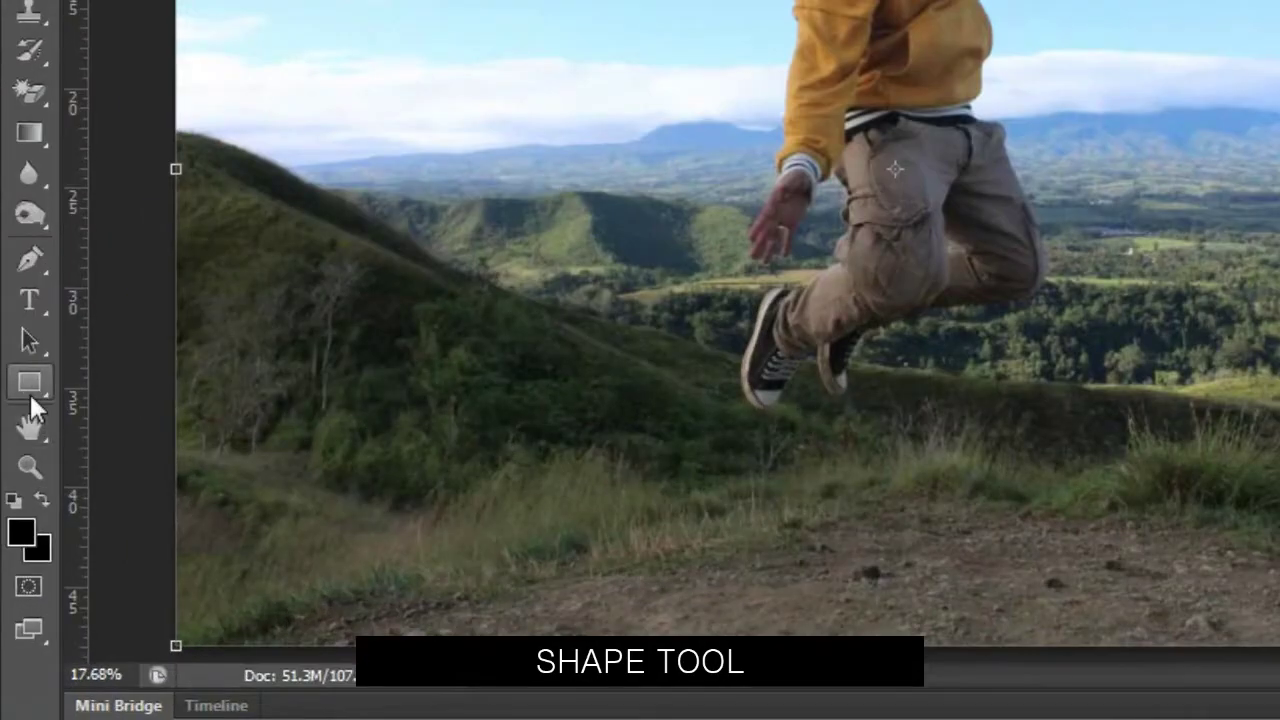
{"action": "left_click", "coordinate": [17, 517]}
{"action": "left_click_drag", "start_coordinate": [247, 223], "coordinate": [369, 465]}
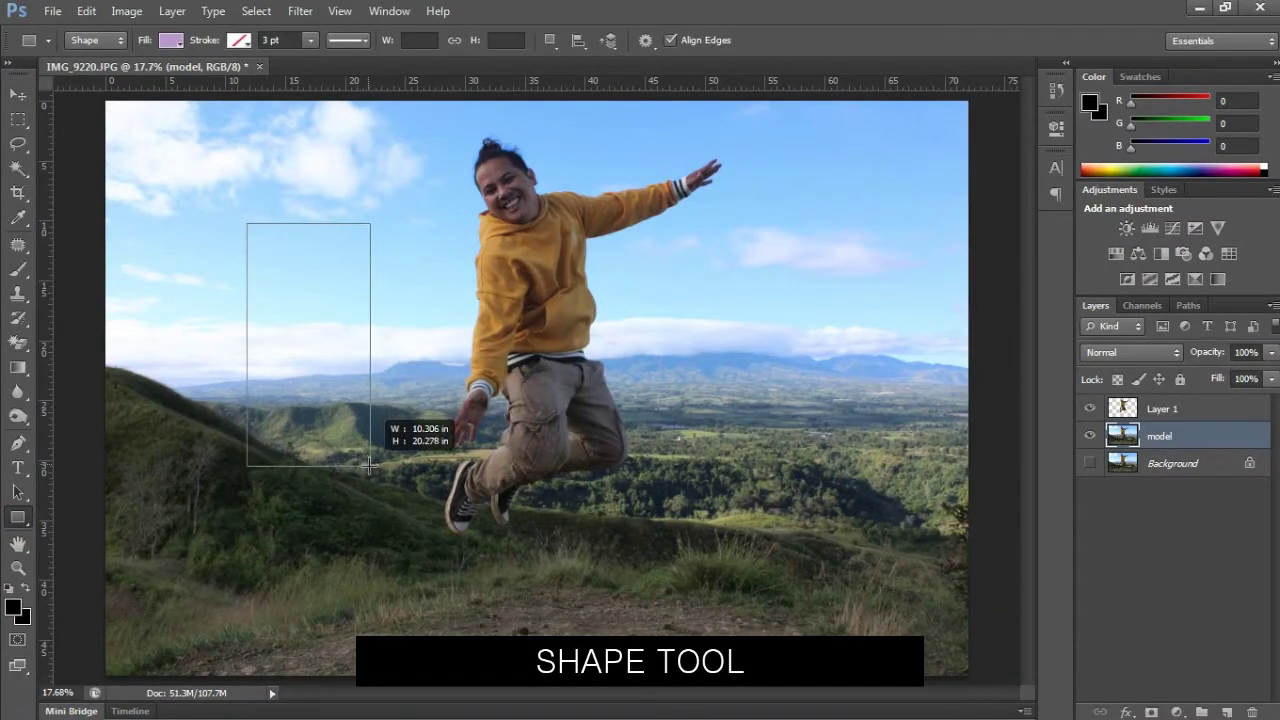
{"action": "left_click_drag", "start_coordinate": [369, 465], "coordinate": [379, 473]}
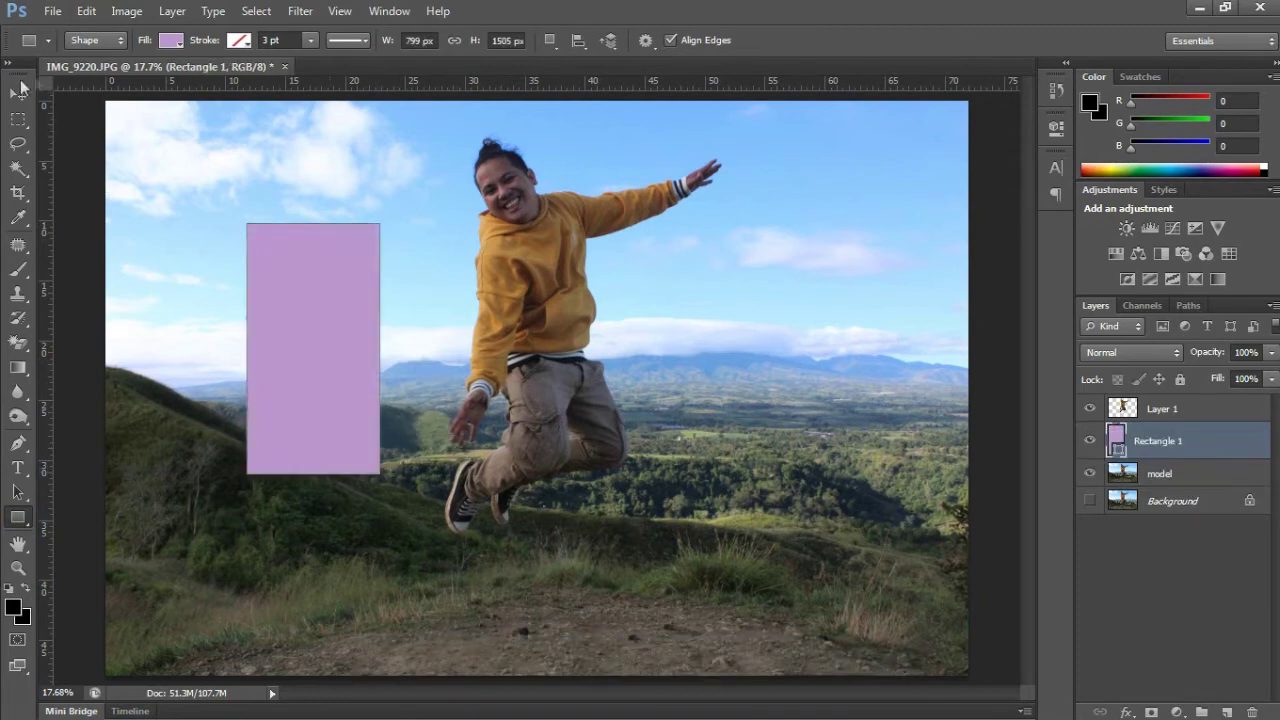
{"action": "left_click", "coordinate": [18, 93]}
{"action": "left_click_drag", "start_coordinate": [312, 316], "coordinate": [439, 293]}
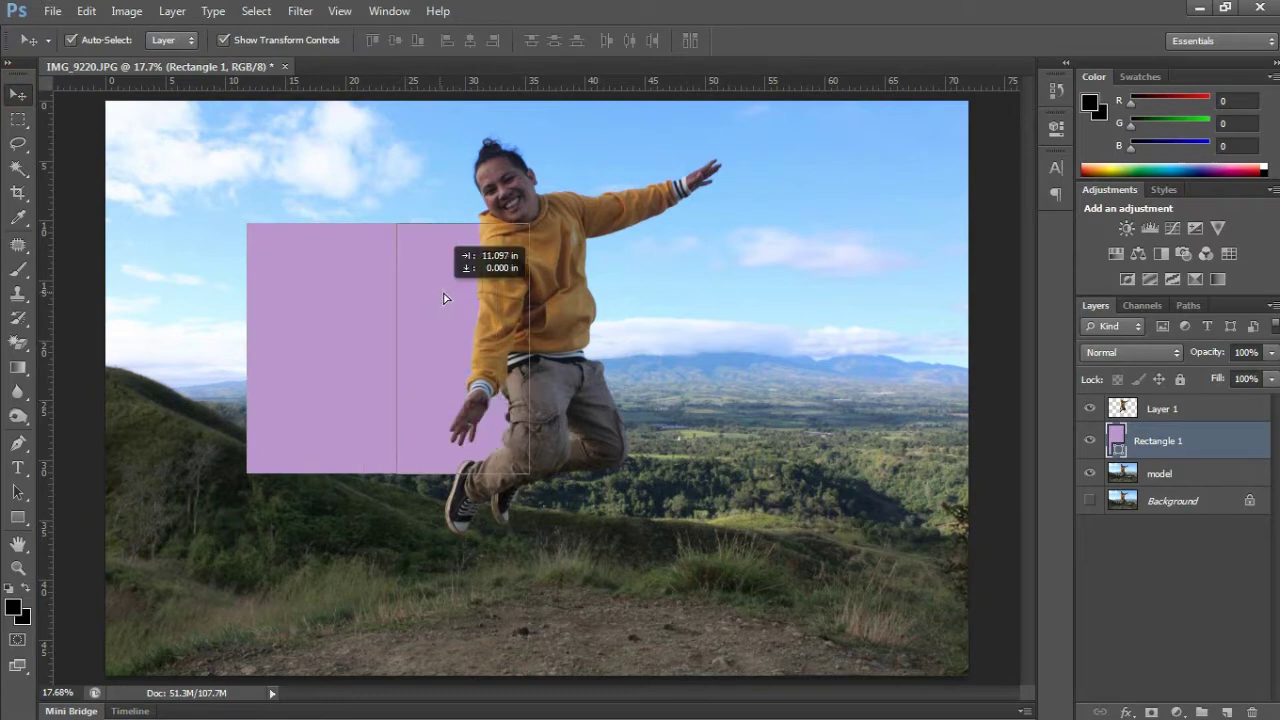
{"action": "left_click_drag", "start_coordinate": [439, 293], "coordinate": [439, 293]}
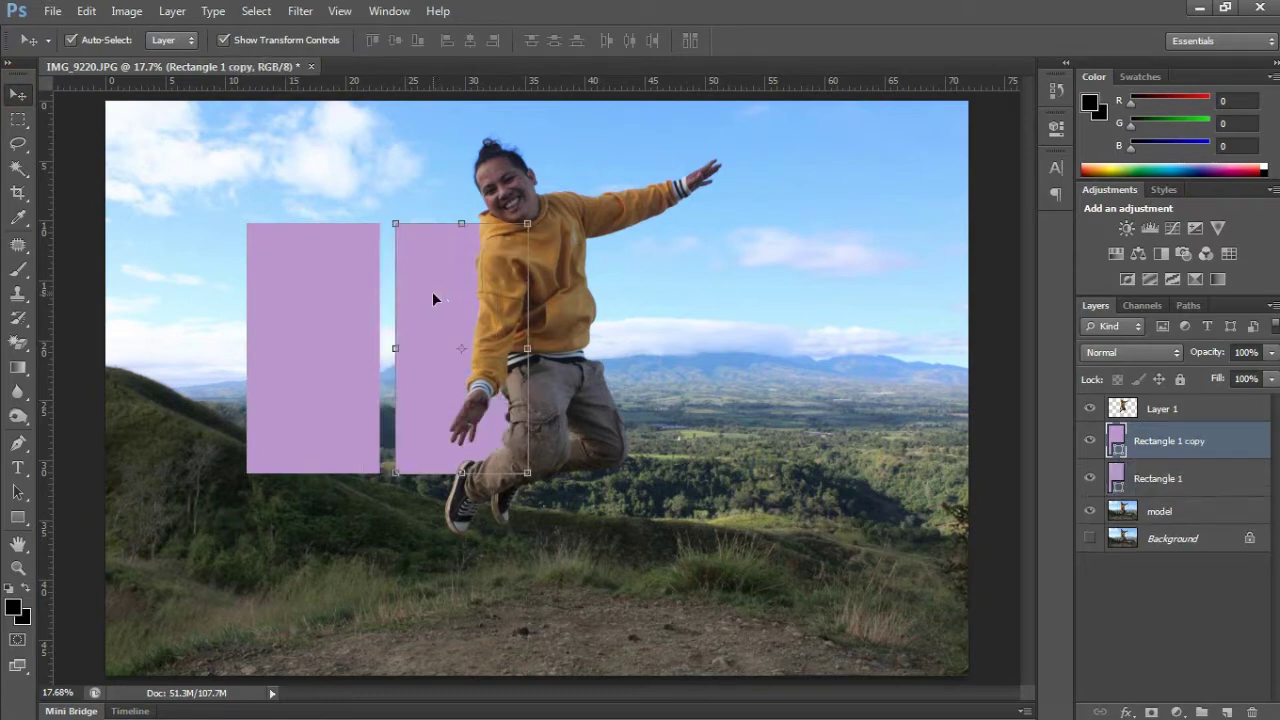
- Stretch the copy taller, then duplicate it further right and stretch that one to the image top
{"action": "key", "text": "ctrl+t"}
{"action": "left_click_drag", "start_coordinate": [461, 223], "coordinate": [461, 171]}
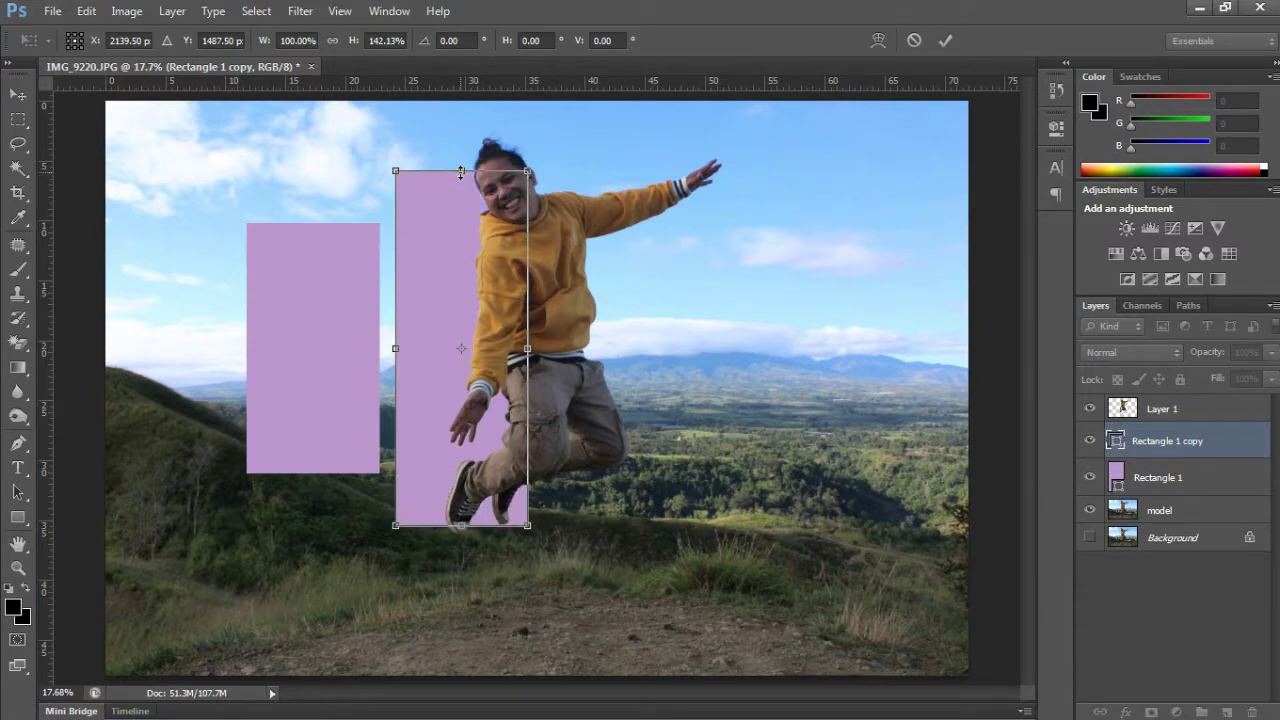
{"action": "left_click_drag", "start_coordinate": [460, 172], "coordinate": [461, 154]}
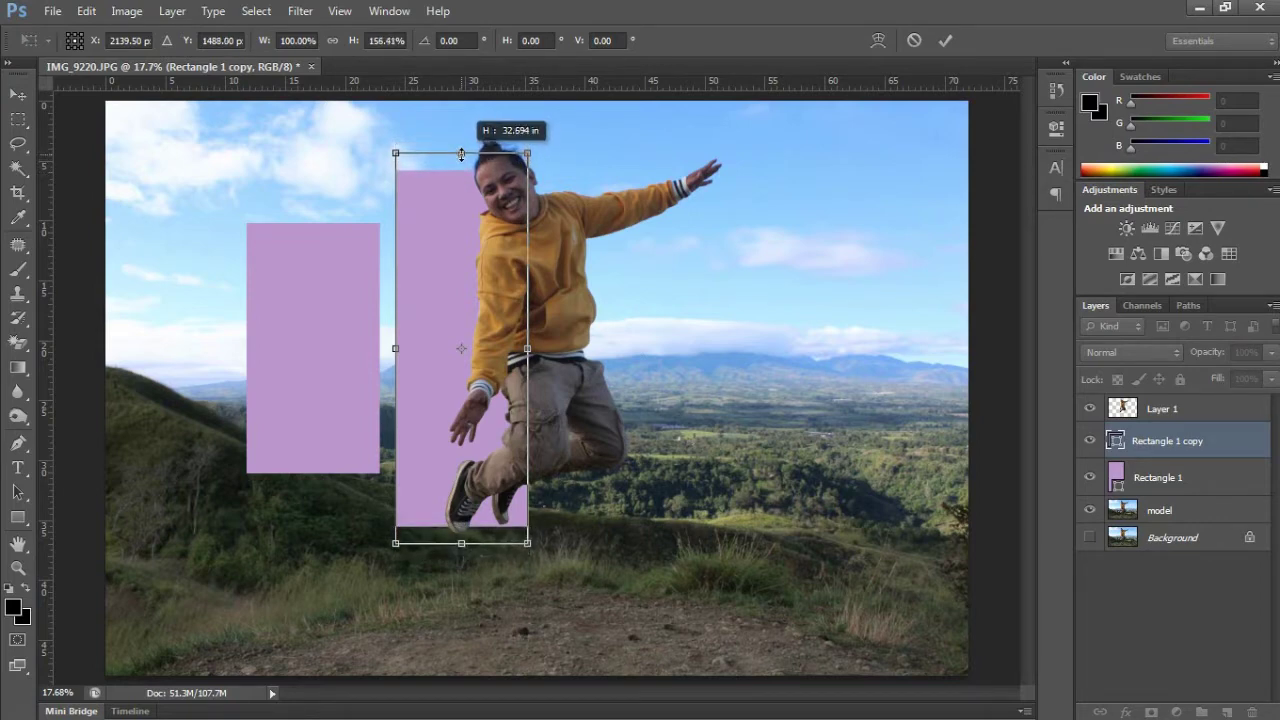
{"action": "key", "text": "Return"}
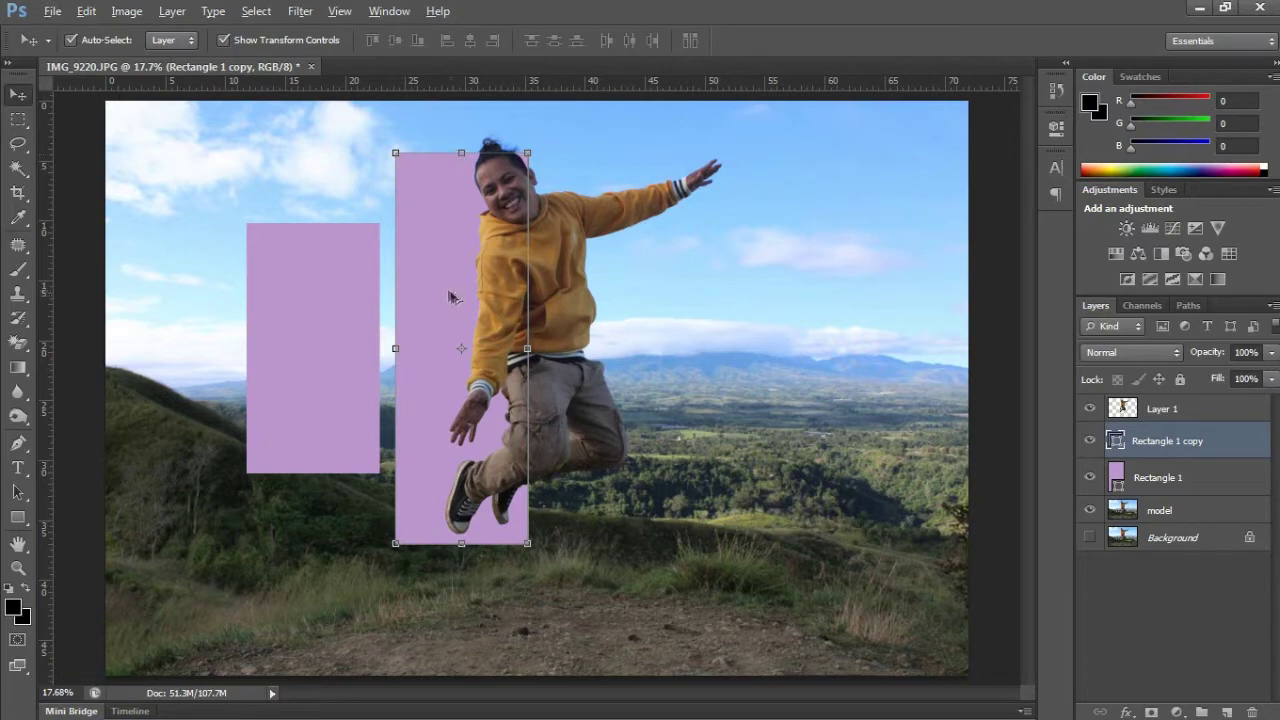
{"action": "left_click_drag", "start_coordinate": [450, 297], "coordinate": [587, 289]}
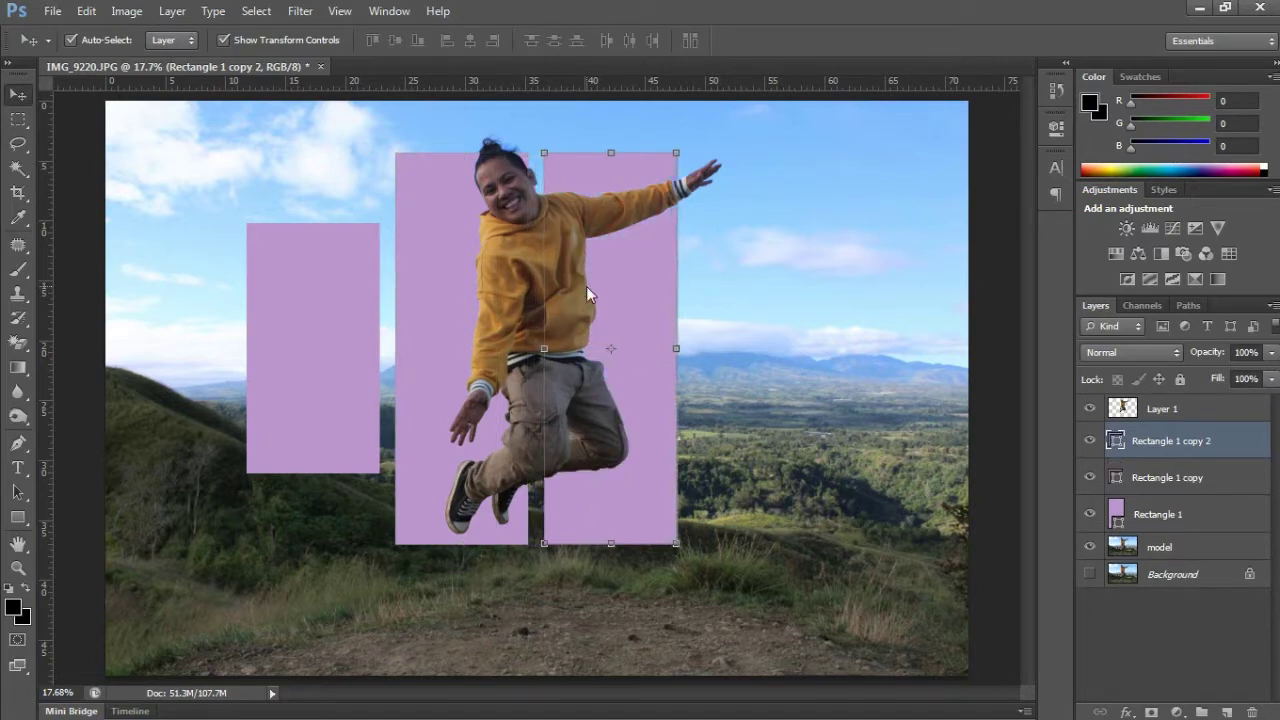
{"action": "key", "text": "ctrl+t"}
{"action": "left_click_drag", "start_coordinate": [611, 153], "coordinate": [611, 101]}
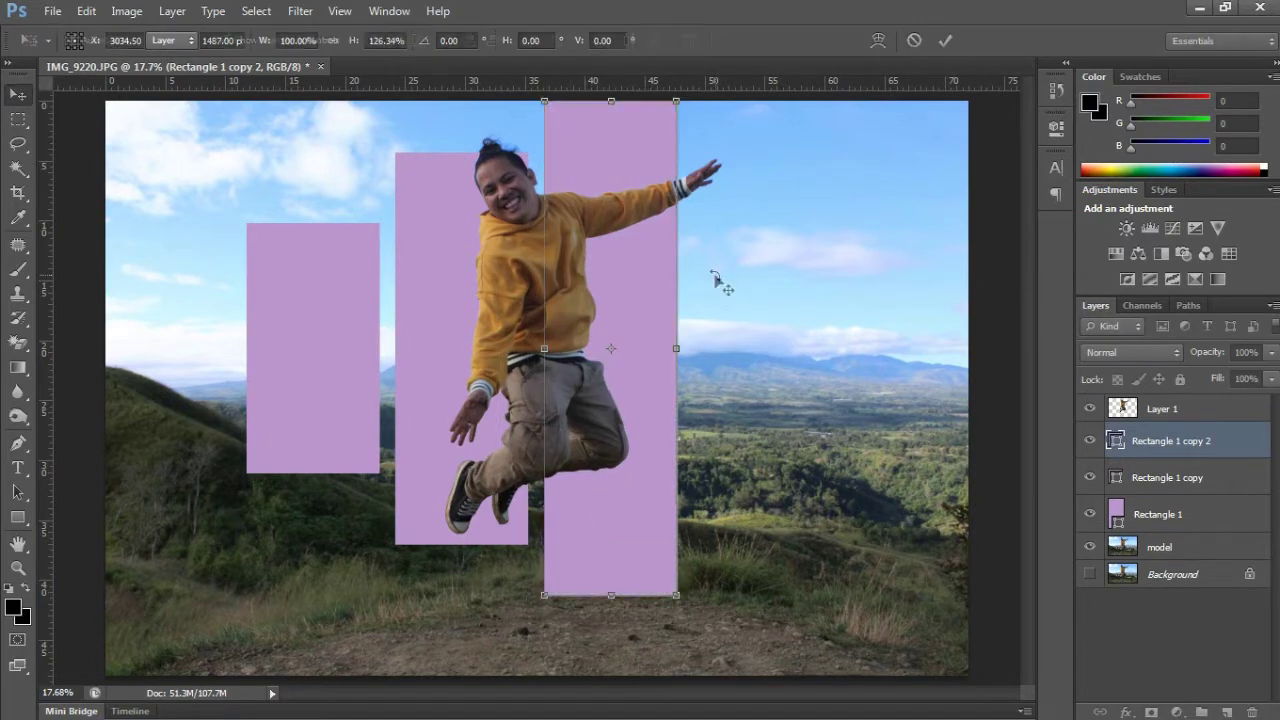
{"action": "key", "text": "Return"}
- Add two more rectangle copies on the right and nudge the far-right one into line
{"action": "left_click_drag", "start_coordinate": [440, 317], "coordinate": [740, 317]}
{"action": "left_click_drag", "start_coordinate": [286, 374], "coordinate": [921, 352]}
{"action": "left_click", "coordinate": [343, 334]}
{"action": "left_click", "coordinate": [760, 350]}
{"action": "left_click", "coordinate": [954, 357]}
{"action": "key", "text": "Down"}
{"action": "key", "text": "Down"}
{"action": "key", "text": "Down"}
{"action": "key", "text": "Down"}
{"action": "key", "text": "Down"}
{"action": "key", "text": "Down"}
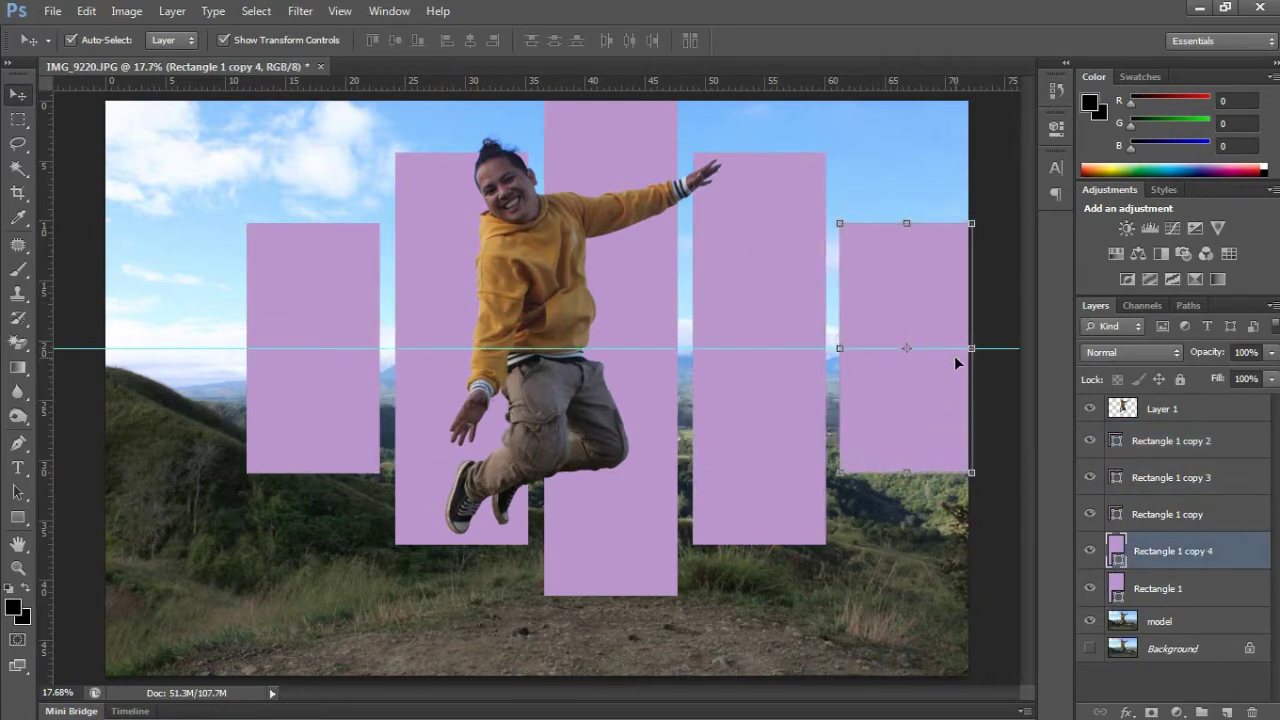
{"action": "left_click", "coordinate": [652, 283]}
{"action": "left_click", "coordinate": [305, 318]}
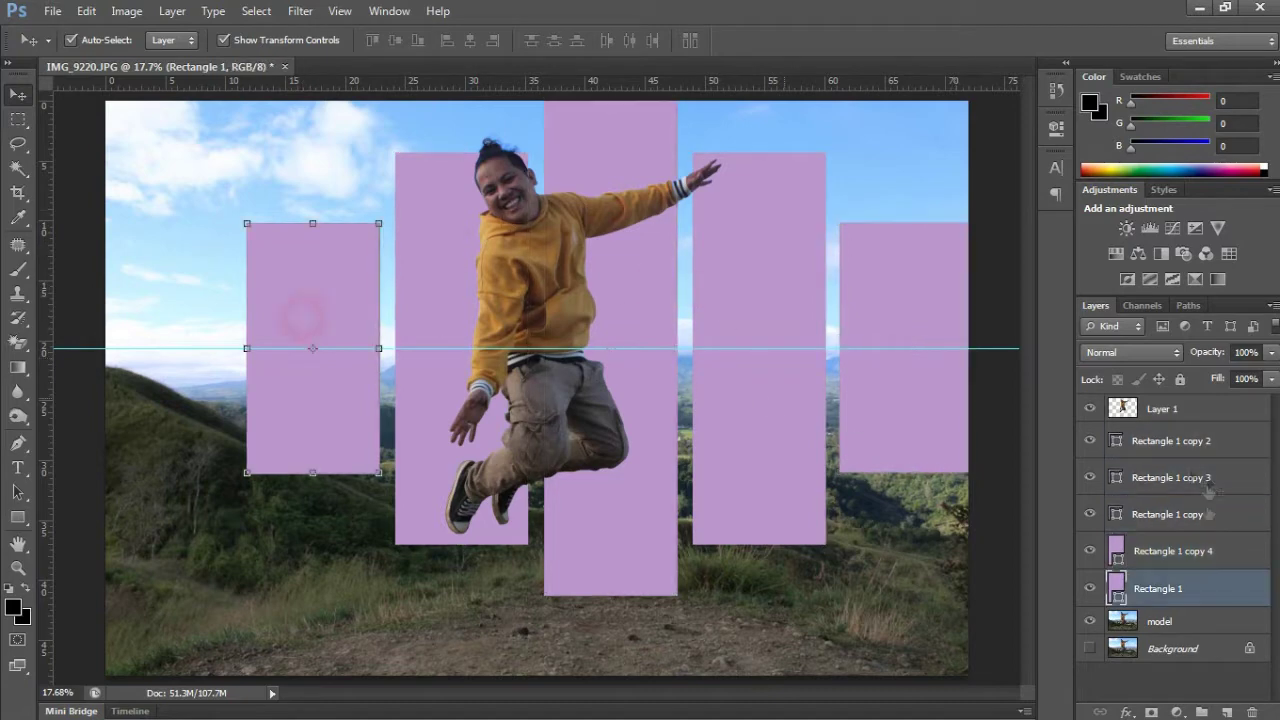
- Perspective-skew all five rectangles by about -5.70° and move them flush against the left canvas edge
{"action": "left_click", "coordinate": [1155, 450], "text": "shift"}
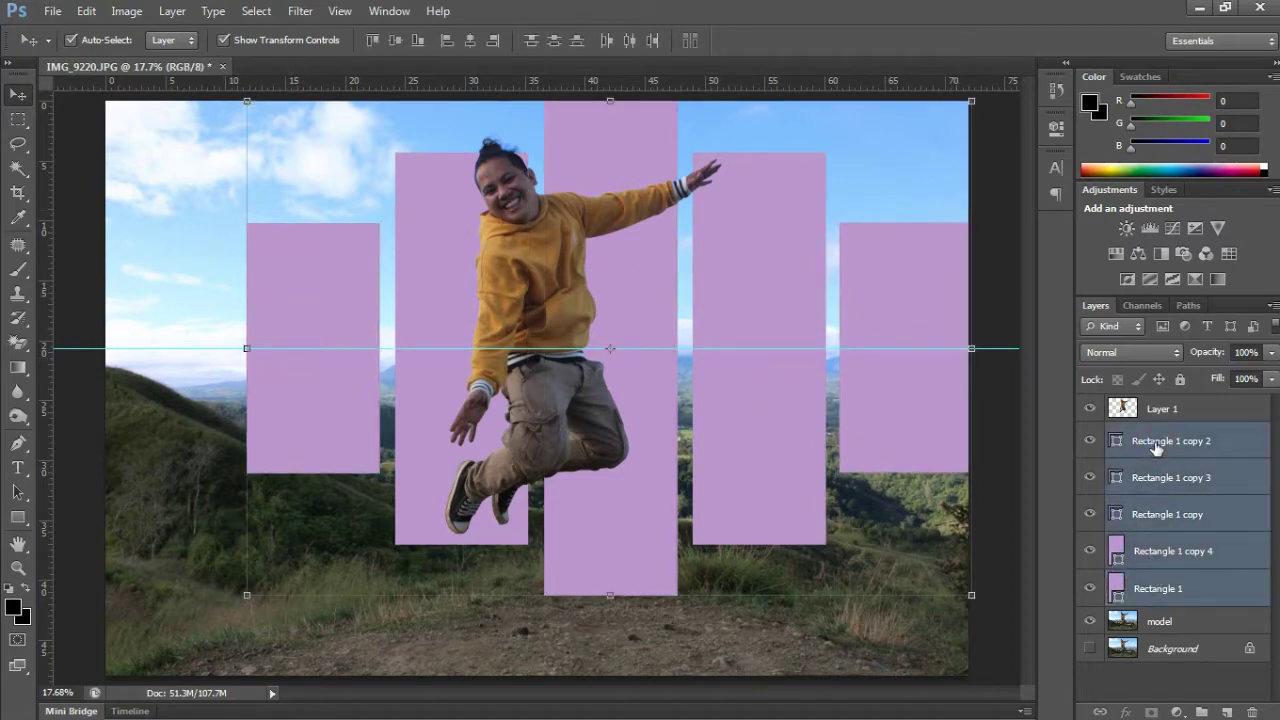
{"action": "key", "text": "ctrl+t"}
{"action": "right_click", "coordinate": [695, 245]}
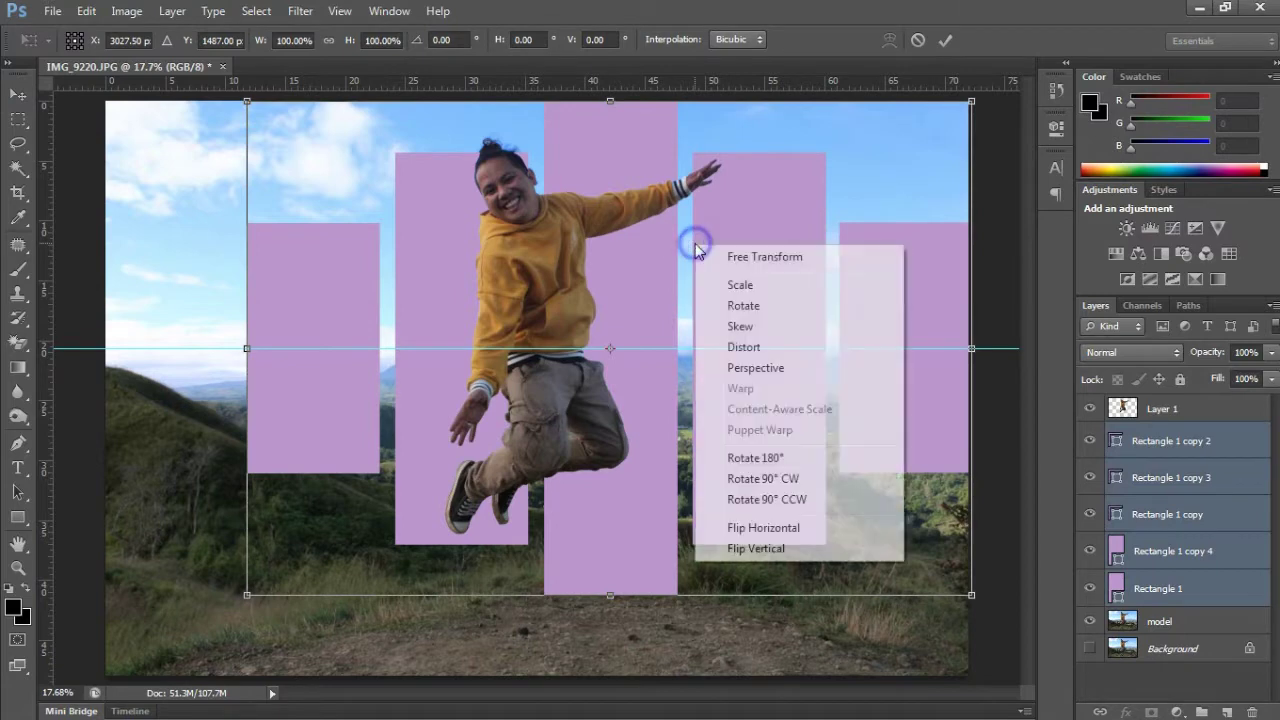
{"action": "left_click", "coordinate": [760, 368]}
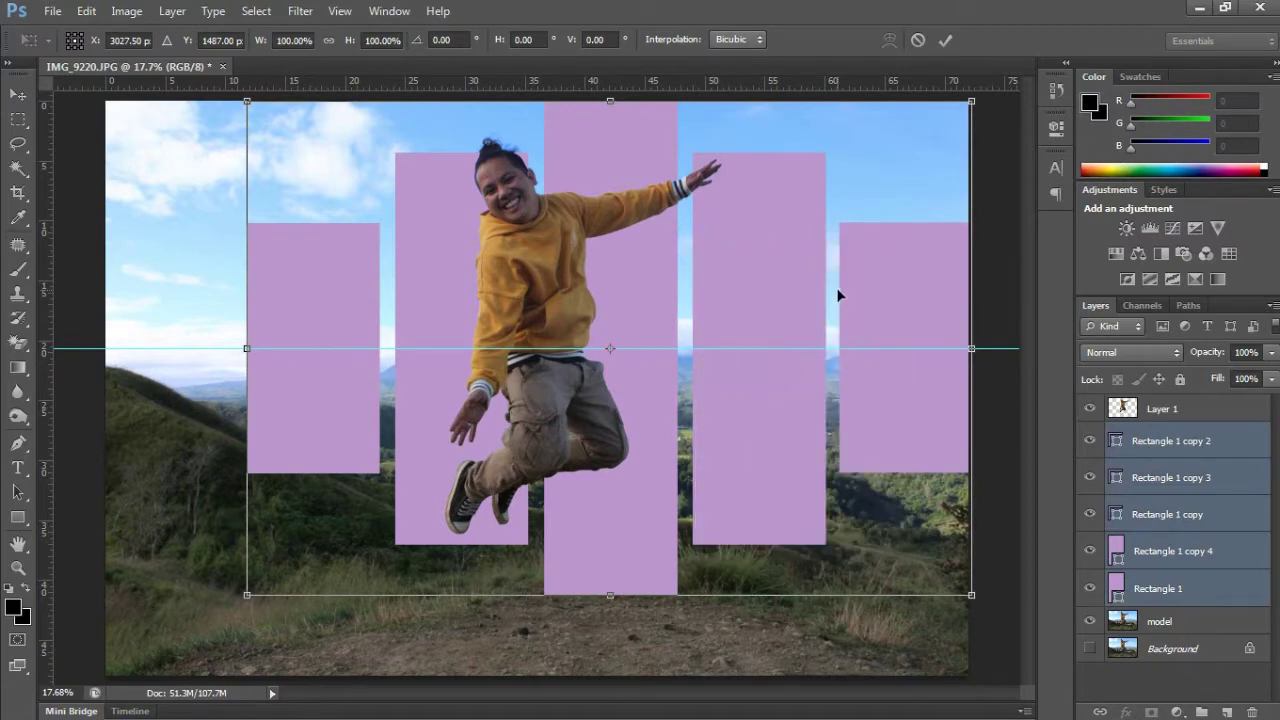
{"action": "left_click_drag", "start_coordinate": [972, 104], "coordinate": [960, 172]}
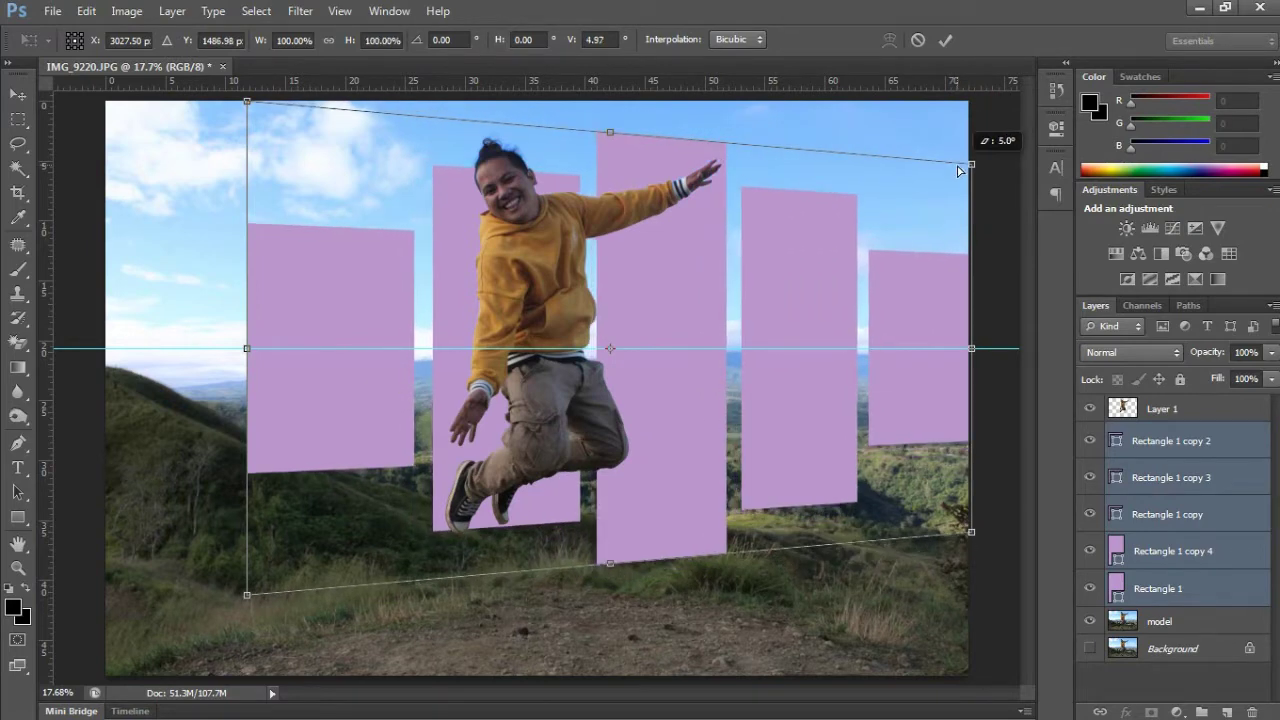
{"action": "mouse_move", "coordinate": [825, 328]}
{"action": "left_mouse_down"}
{"action": "mouse_move", "coordinate": [735, 339]}
{"action": "mouse_move", "coordinate": [738, 318]}
{"action": "left_mouse_up"}
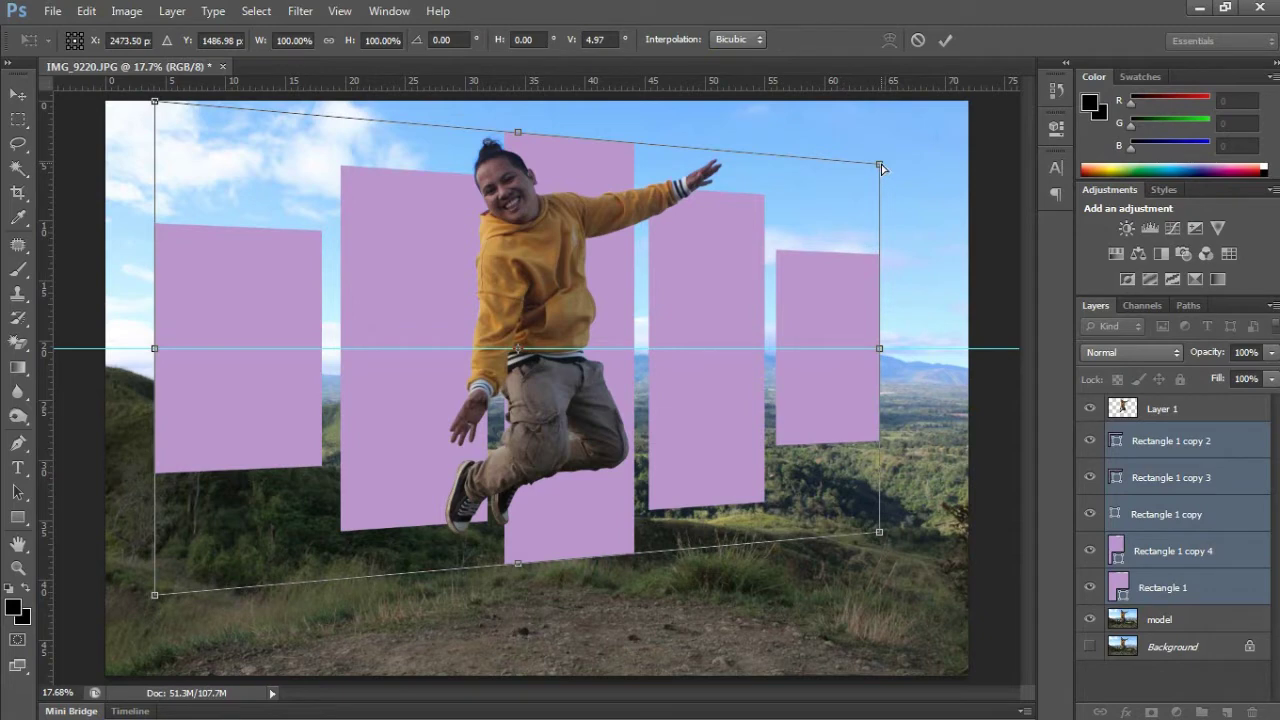
{"action": "left_click_drag", "start_coordinate": [680, 291], "coordinate": [679, 276]}
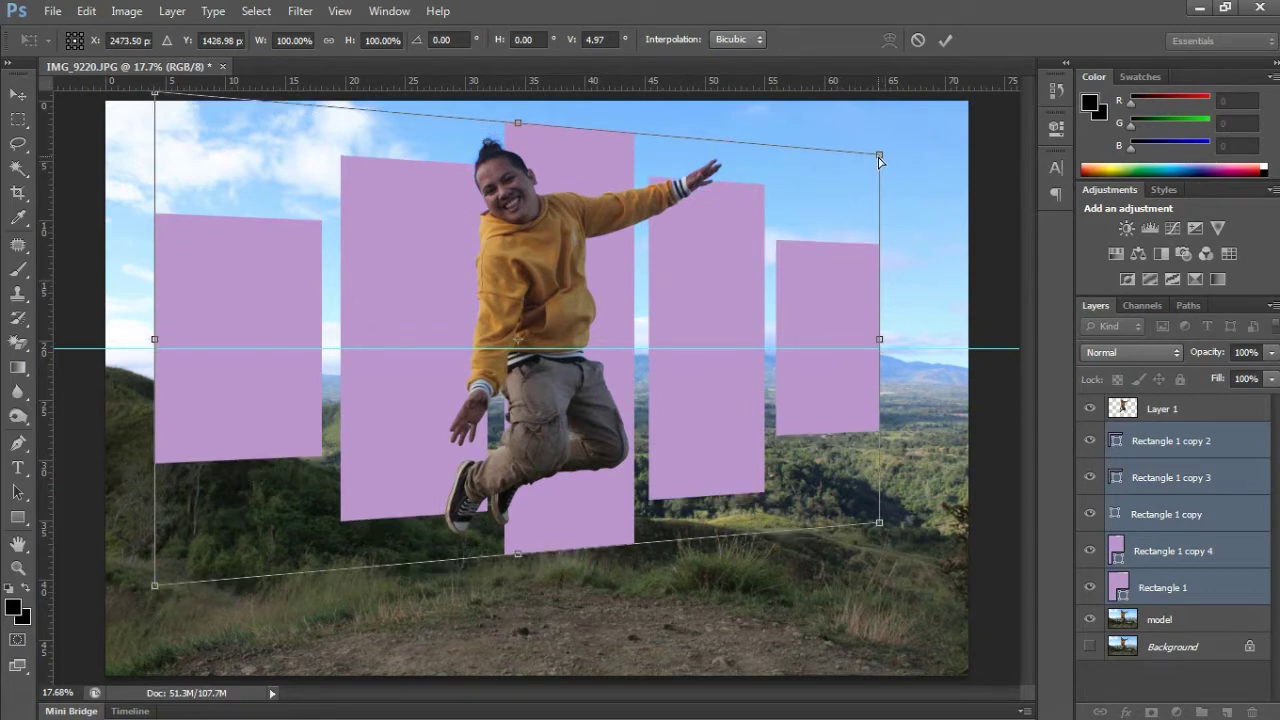
{"action": "left_click_drag", "start_coordinate": [879, 157], "coordinate": [879, 164]}
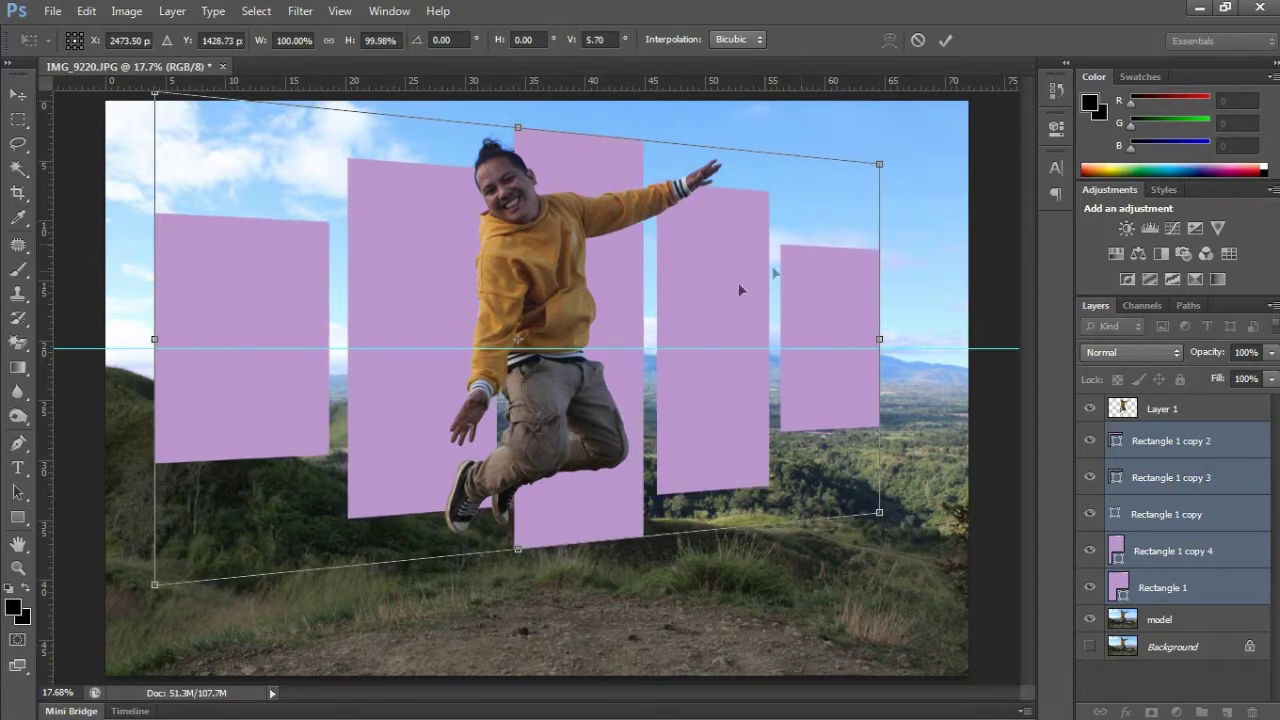
{"action": "left_click_drag", "start_coordinate": [740, 288], "coordinate": [688, 311]}
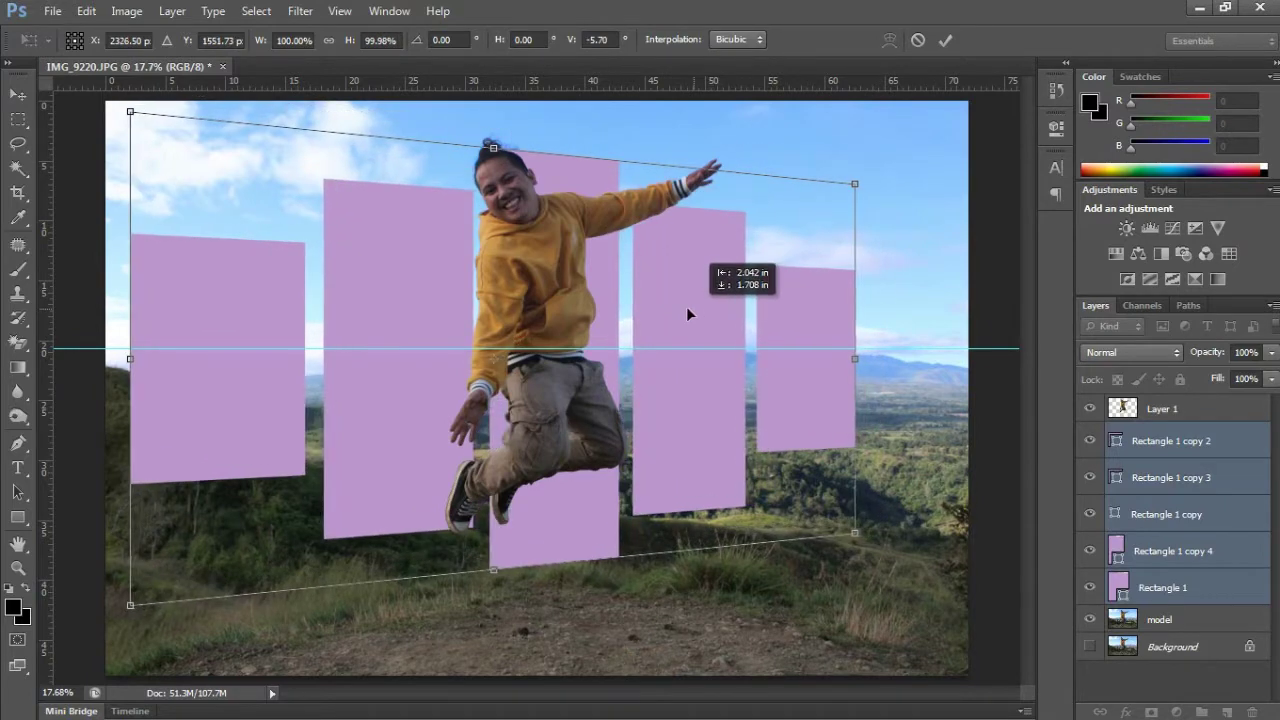
{"action": "left_click_drag", "start_coordinate": [688, 314], "coordinate": [676, 309]}
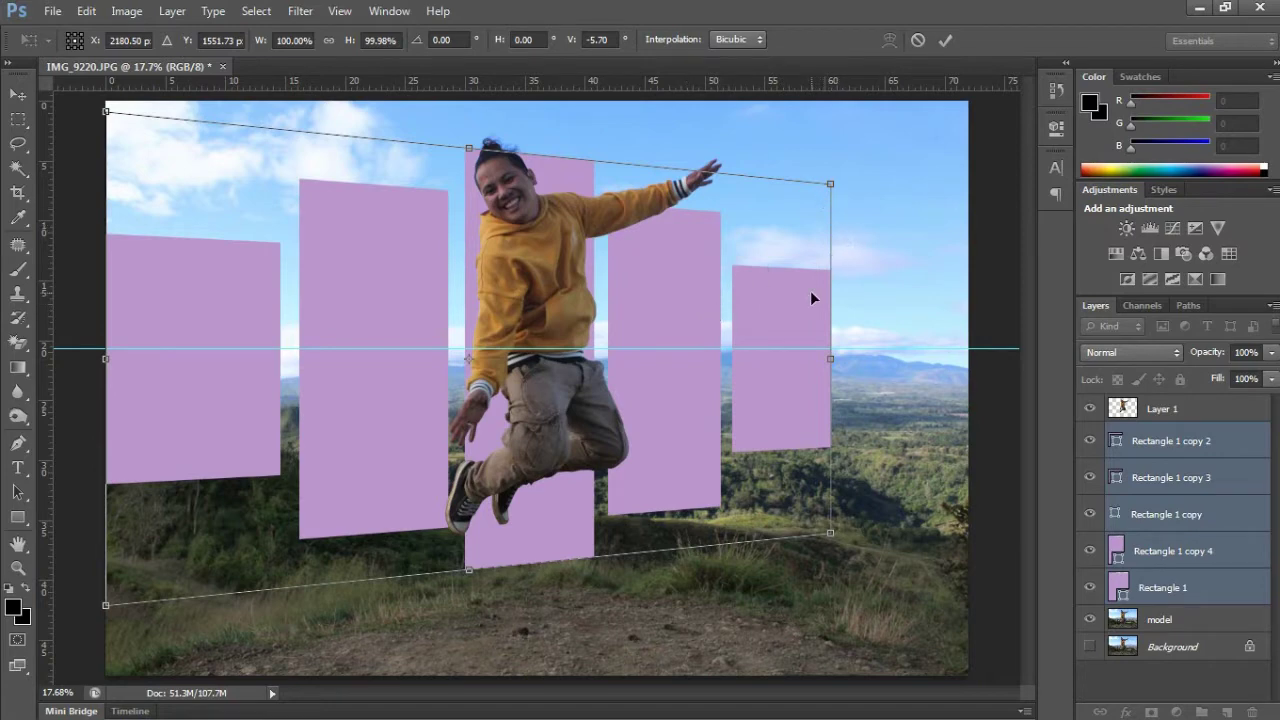
{"action": "key", "text": "Return"}
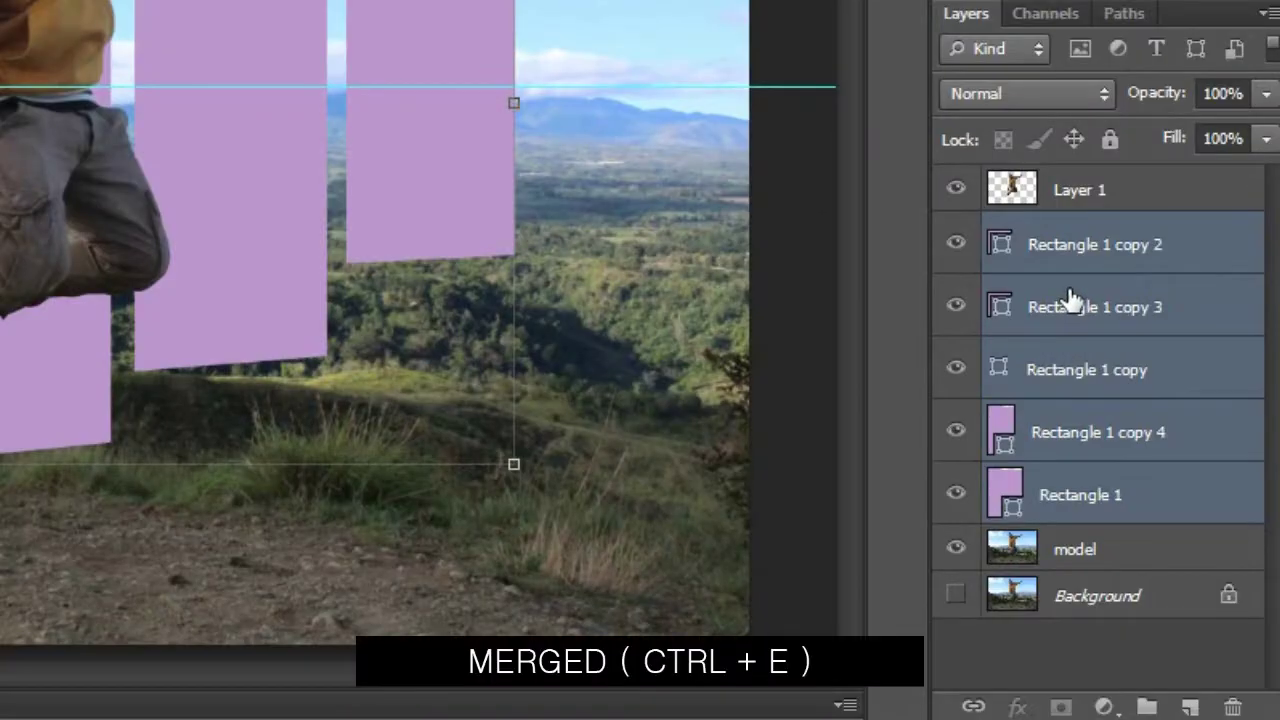
- Merge the rectangle layers and copy the landscape inside their shapes from model onto Layer 2
{"action": "key", "text": "ctrl+e"}
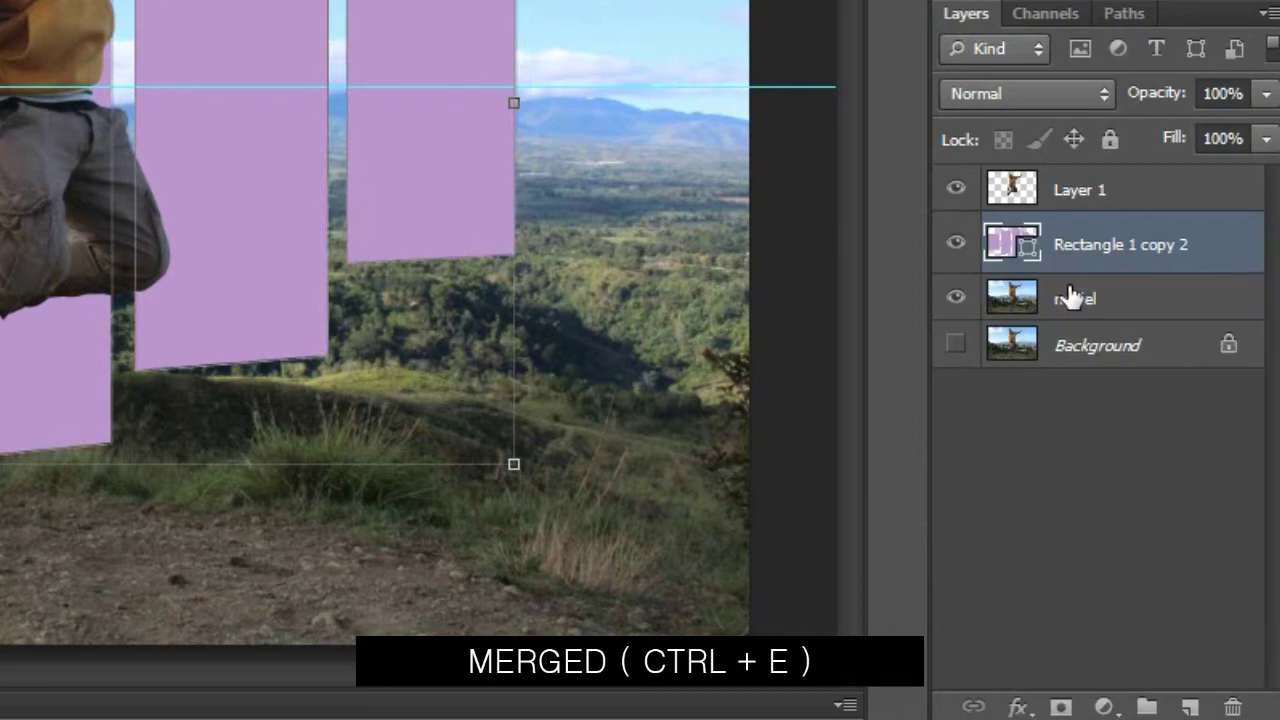
{"action": "left_click", "coordinate": [1013, 248], "text": "ctrl"}
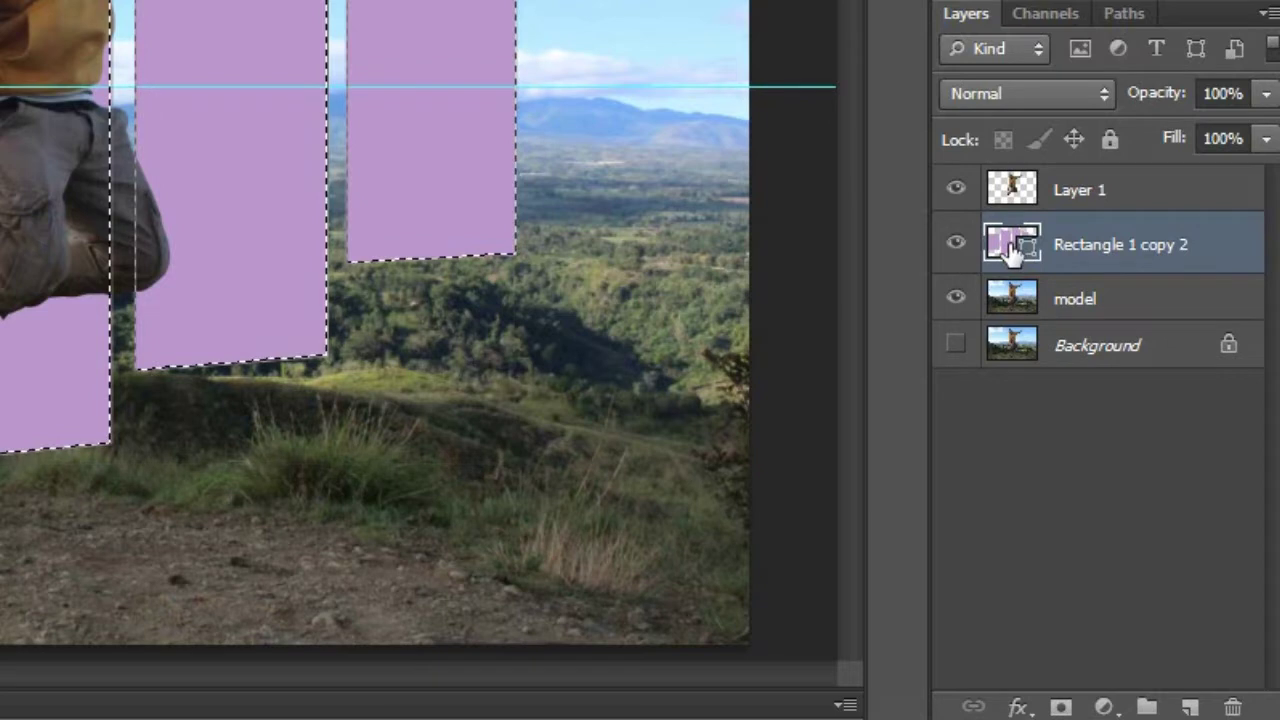
{"action": "left_click", "coordinate": [1073, 305]}
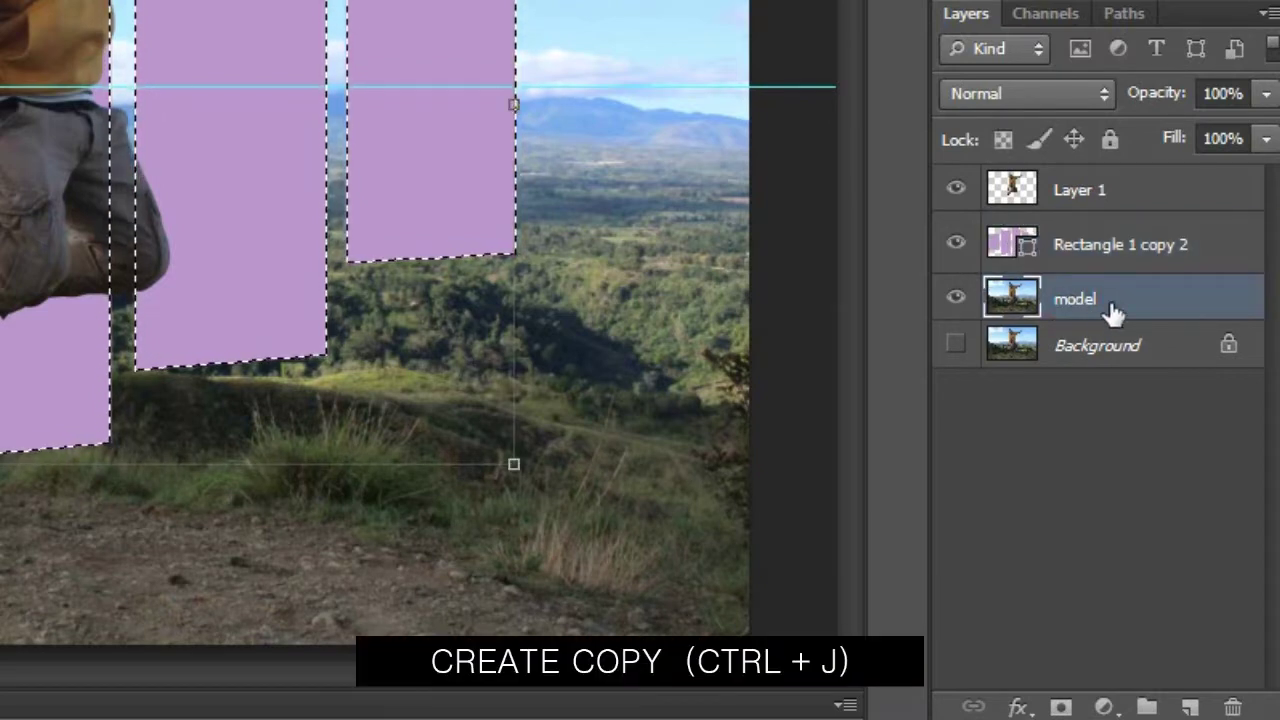
{"action": "key", "text": "ctrl+j"}
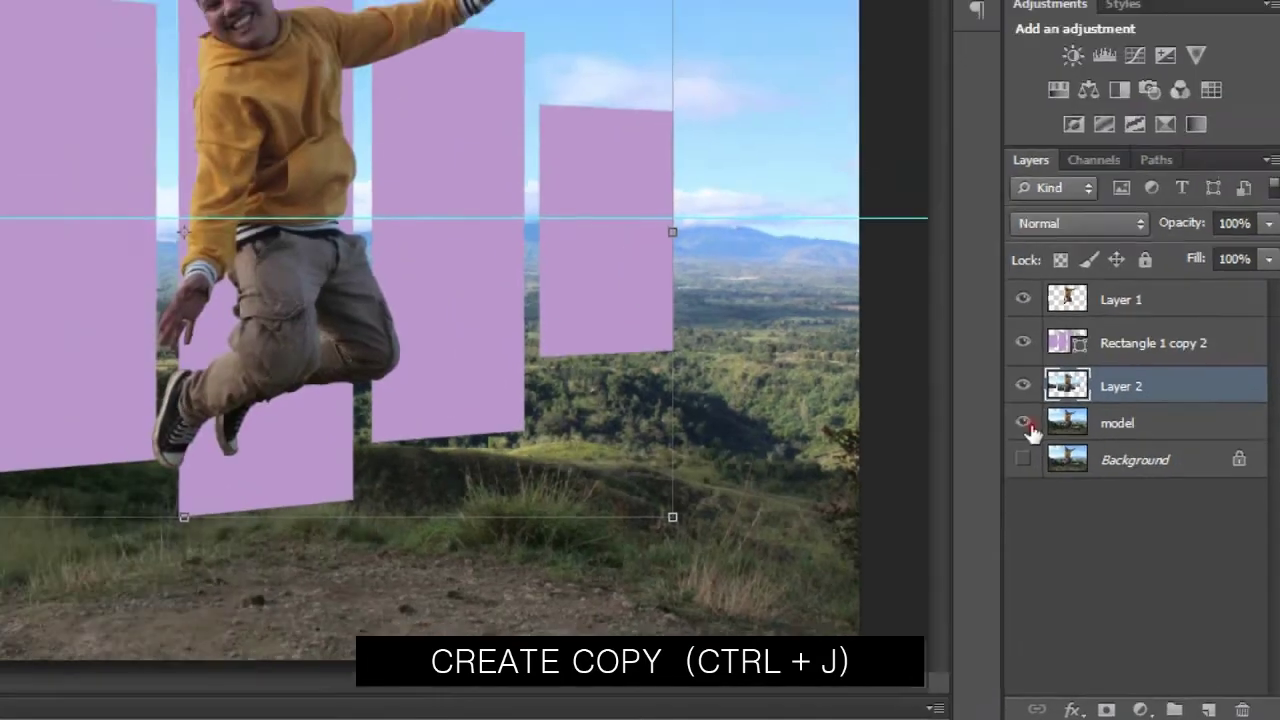
- Hide the model photo and delete the merged rectangle layer, leaving only the landscape strips
{"action": "left_click", "coordinate": [1090, 499]}
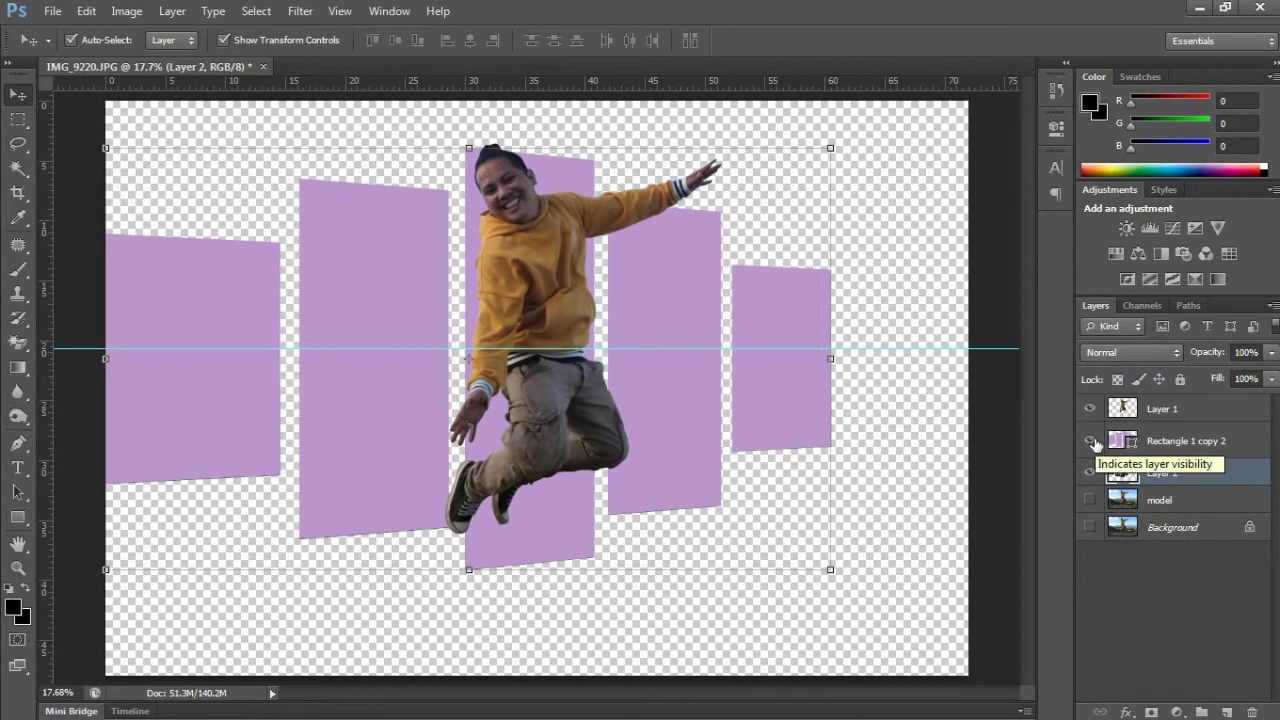
{"action": "left_click", "coordinate": [1090, 441]}
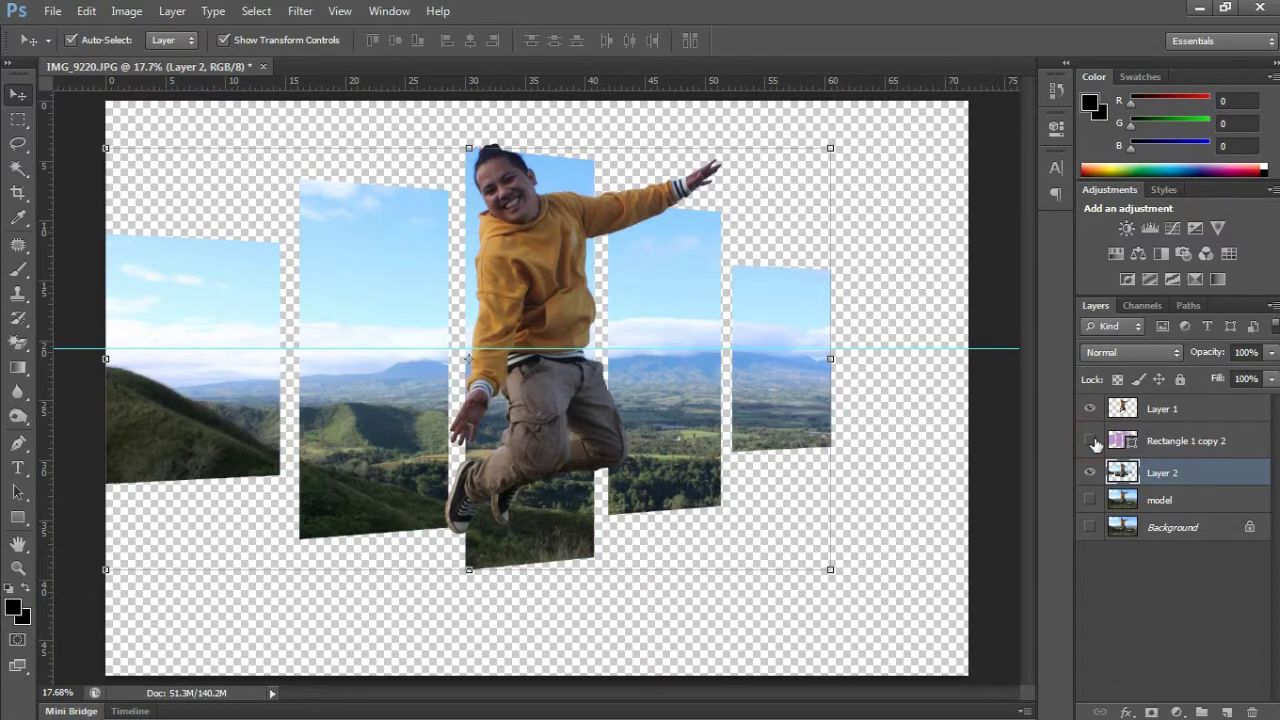
{"action": "left_click", "coordinate": [1090, 441]}
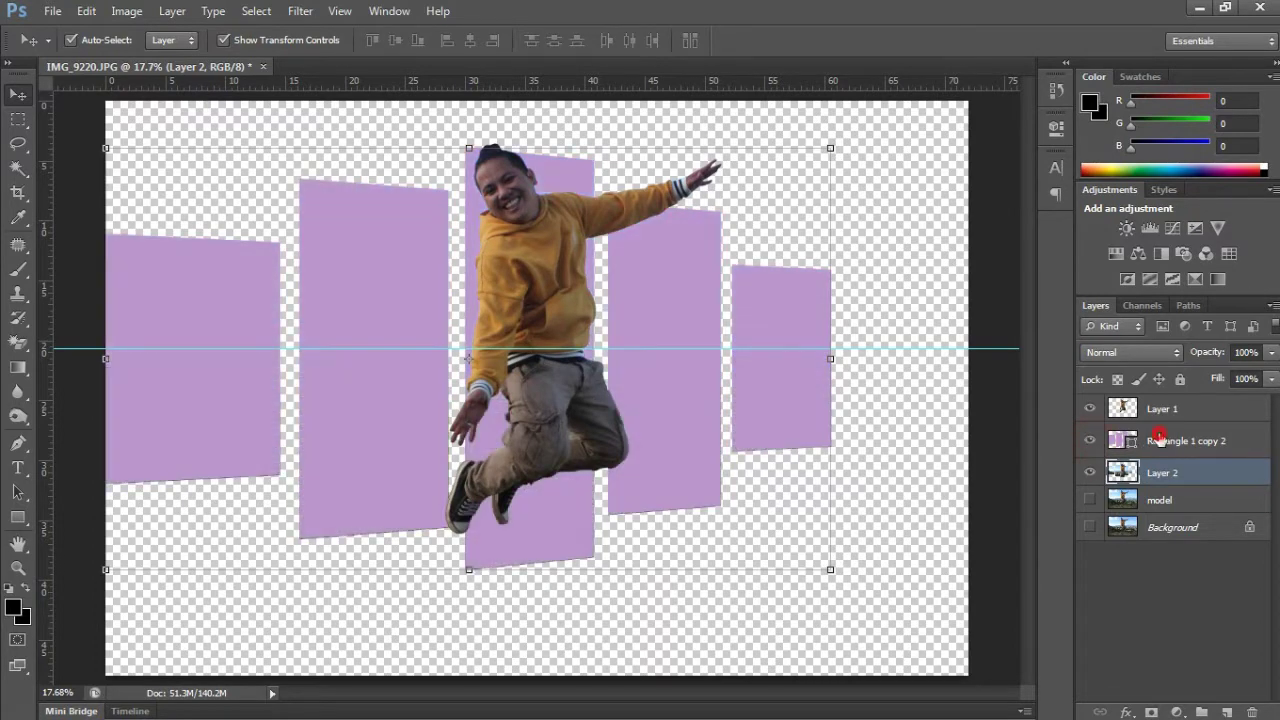
{"action": "left_click", "coordinate": [1162, 441]}
{"action": "left_click_drag", "start_coordinate": [1160, 444], "coordinate": [1252, 708]}
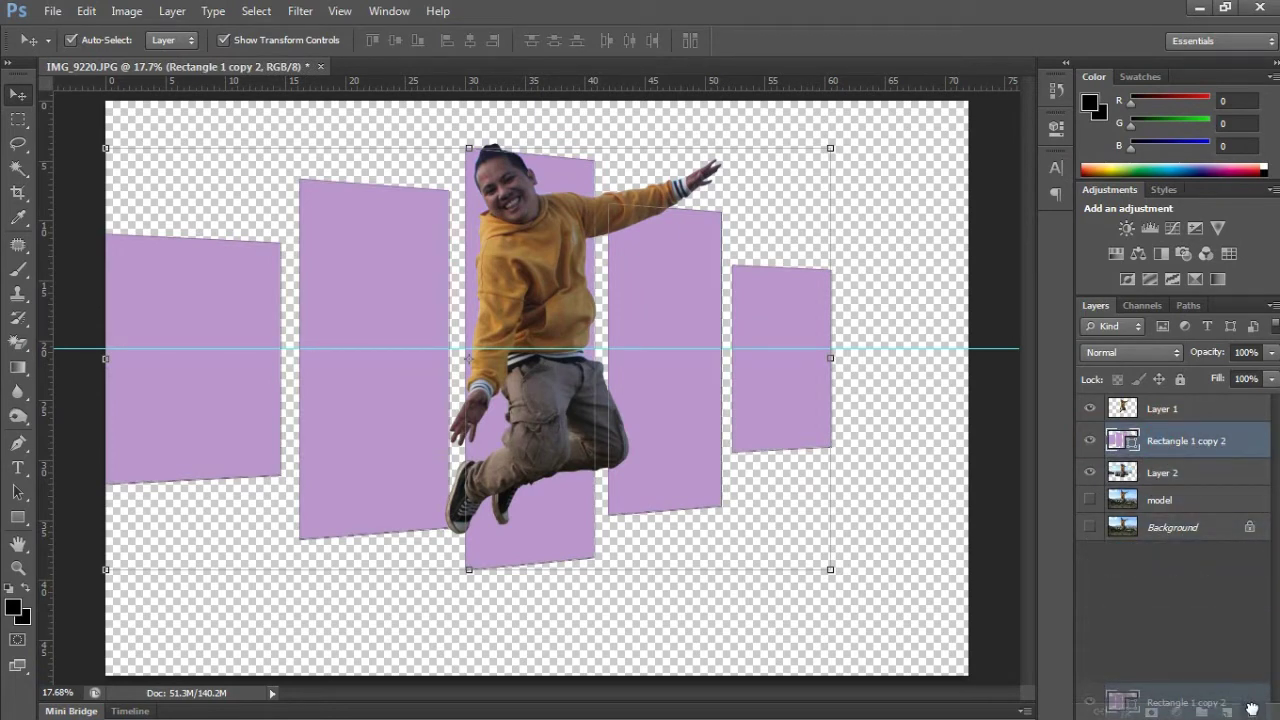
{"action": "left_click_drag", "start_coordinate": [1252, 708], "coordinate": [1252, 708]}
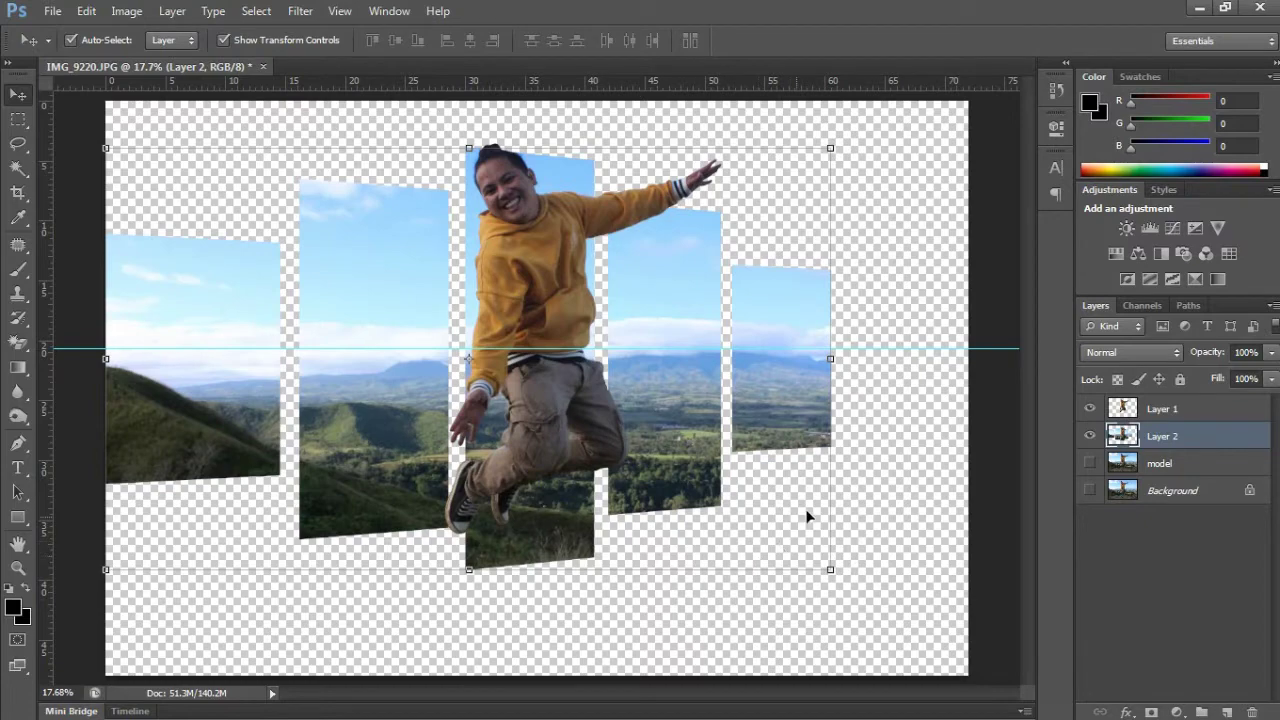
- Group Layer 1 and Layer 2, merge a copy, hide Group 1, and name the result 'final frame'
{"action": "left_click", "coordinate": [878, 494]}
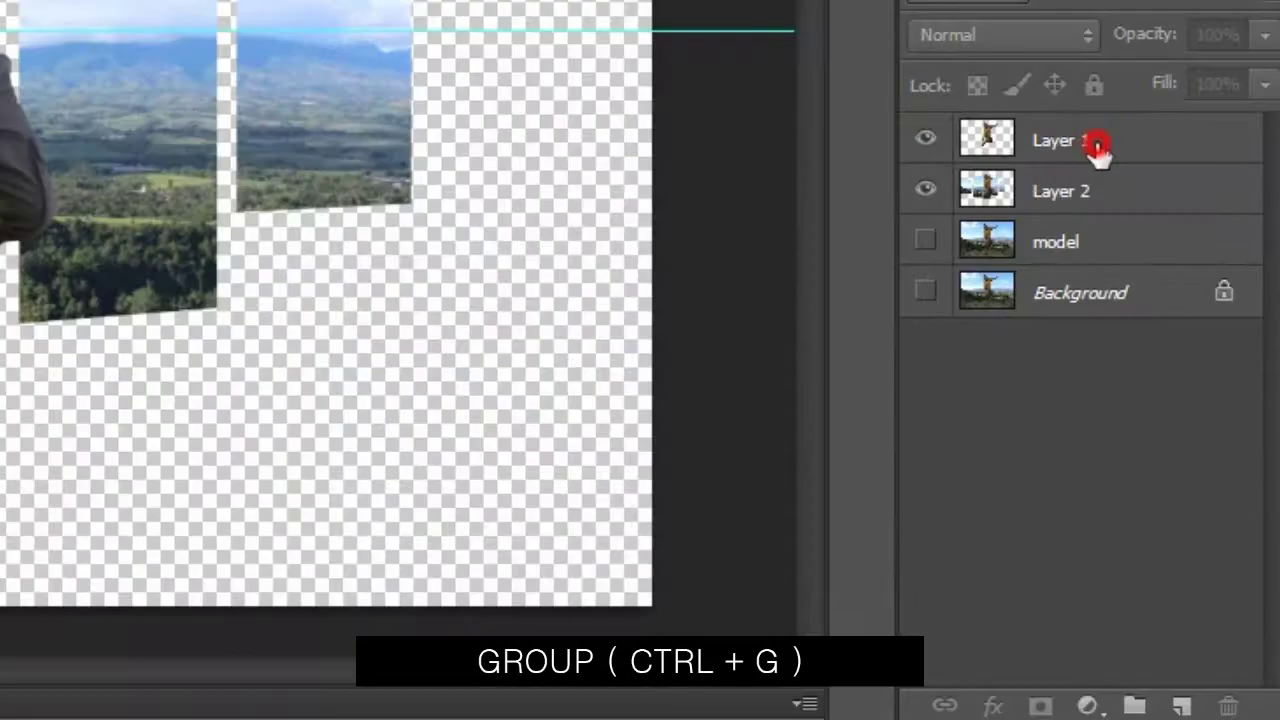
{"action": "left_click", "coordinate": [1180, 411]}
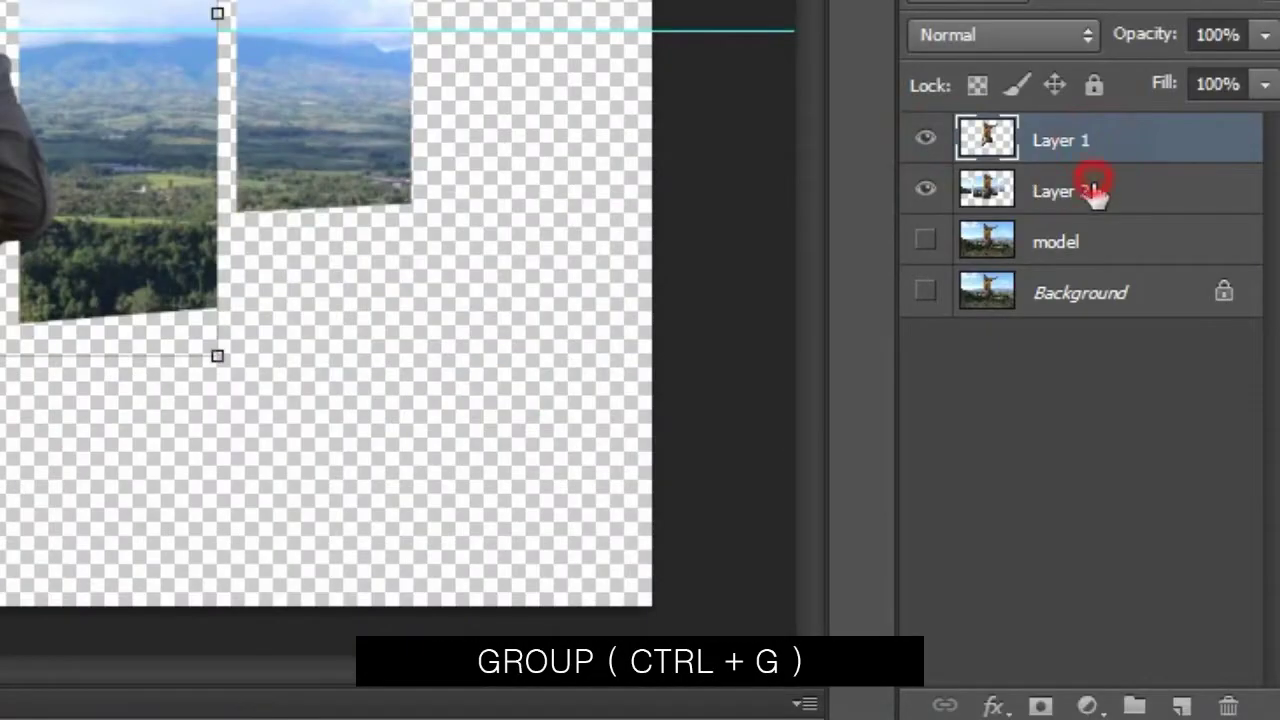
{"action": "left_click", "coordinate": [1179, 435], "text": "shift"}
{"action": "key", "text": "ctrl+g"}
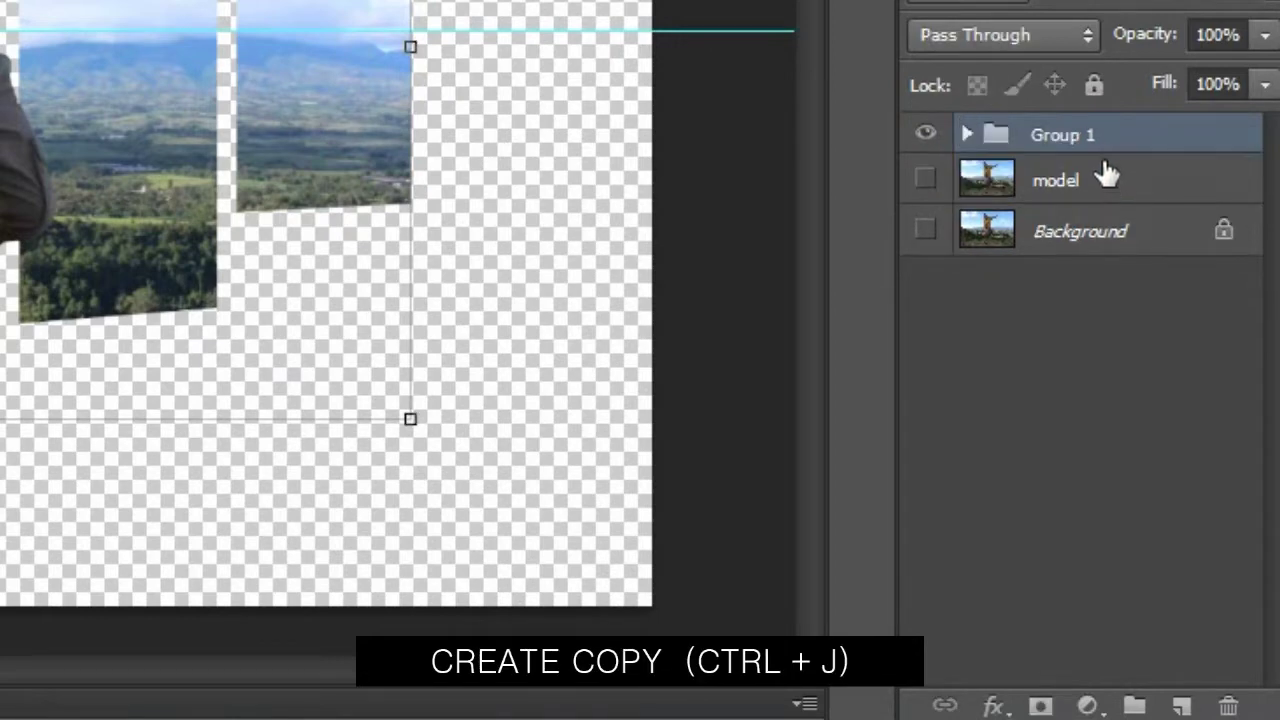
{"action": "key", "text": "ctrl+j"}
{"action": "key", "text": "ctrl+e"}
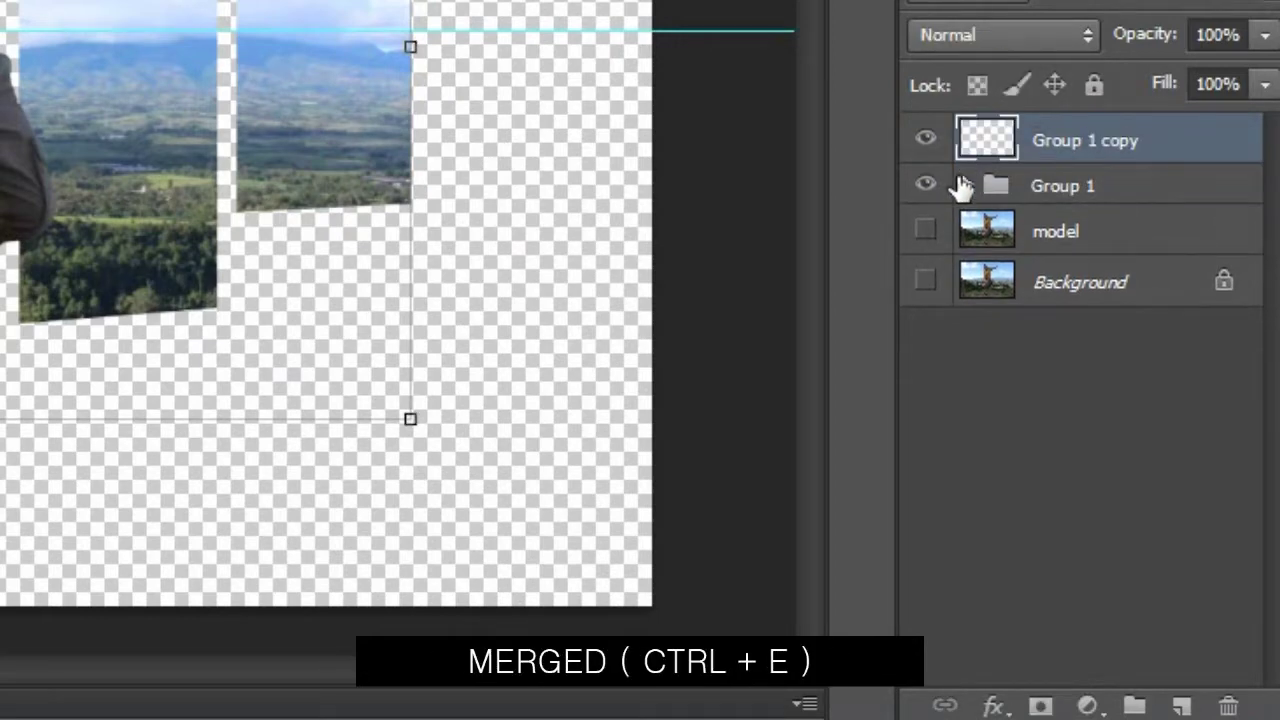
{"action": "left_click", "coordinate": [925, 185]}
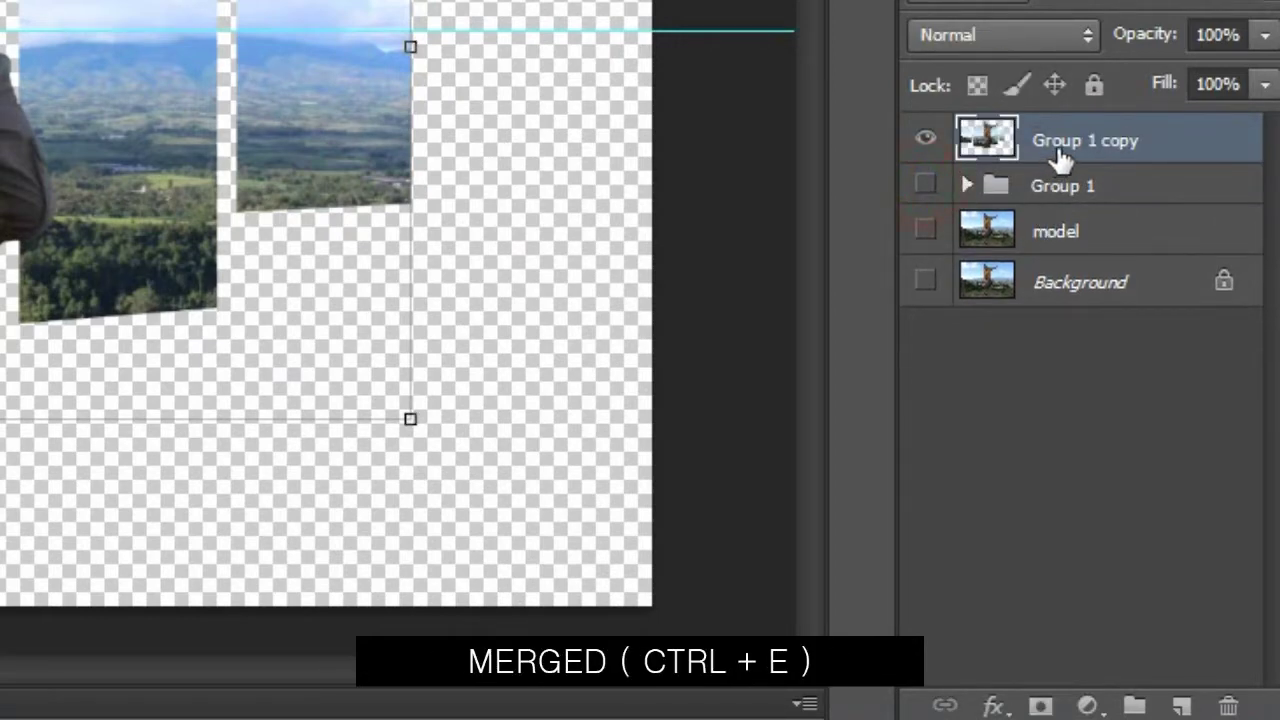
{"action": "double_click", "coordinate": [1062, 148]}
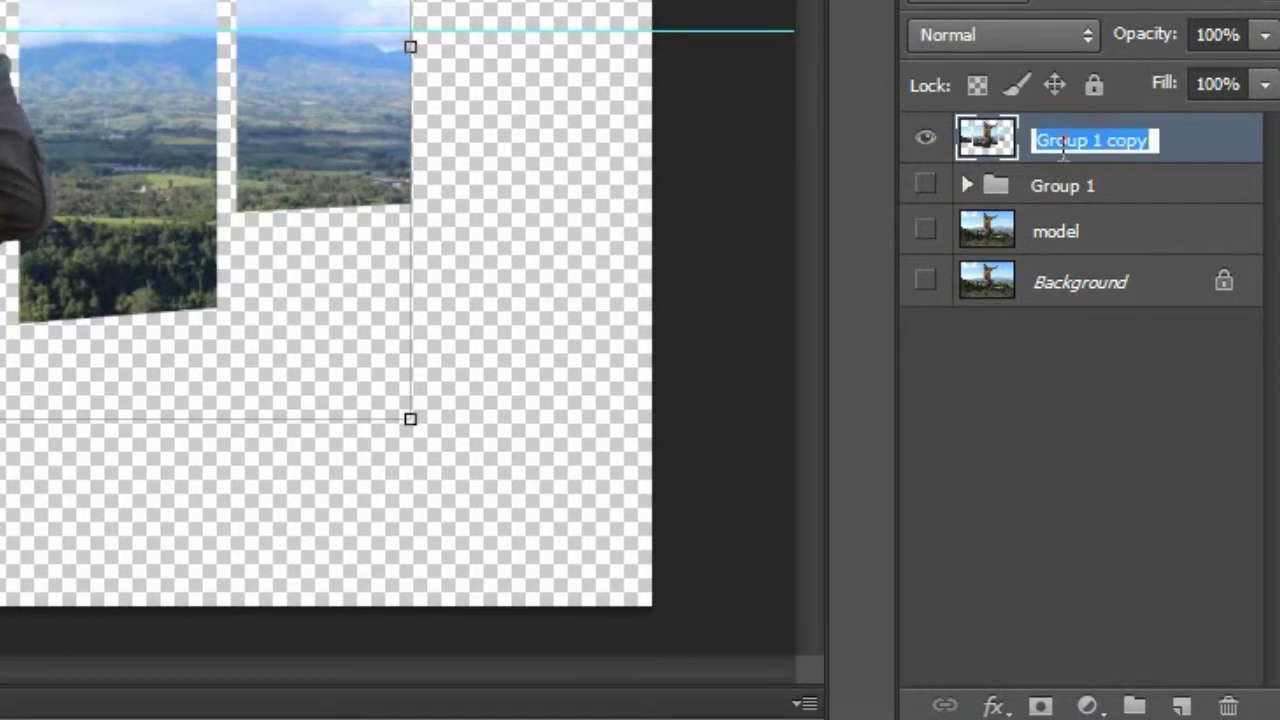
{"action": "type", "text": "final frame"}
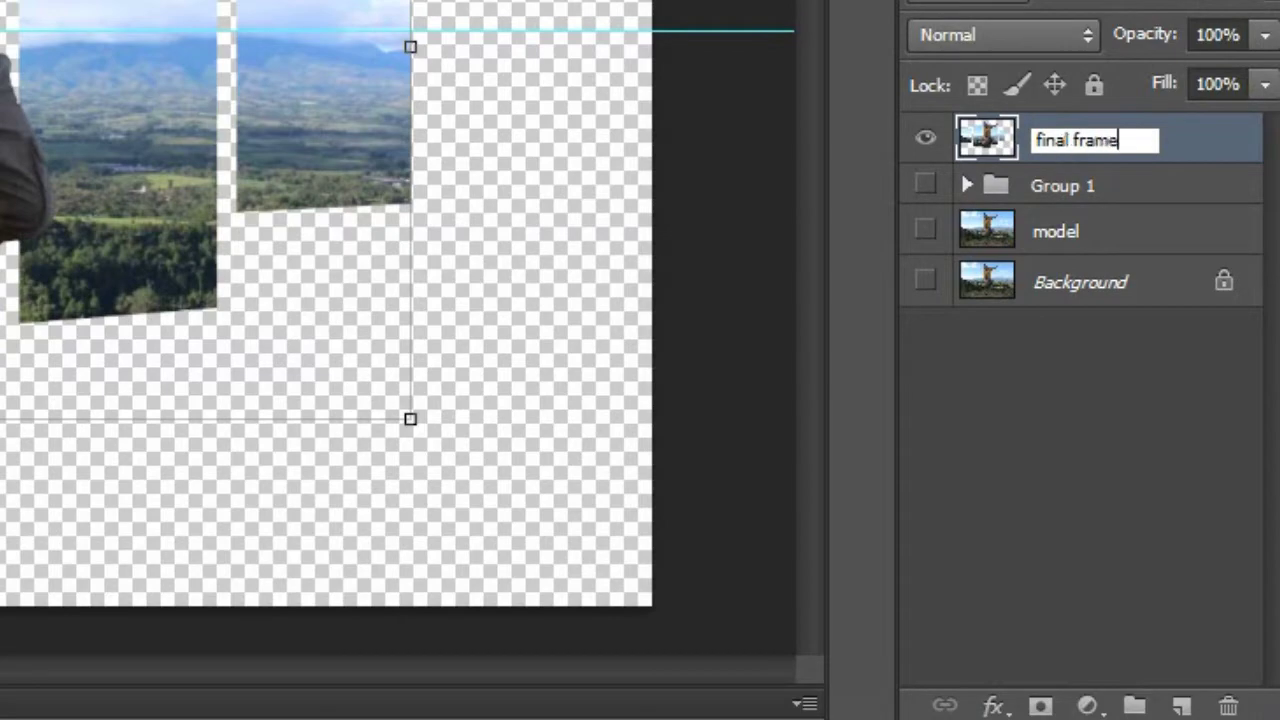
{"action": "key", "text": "Return"}
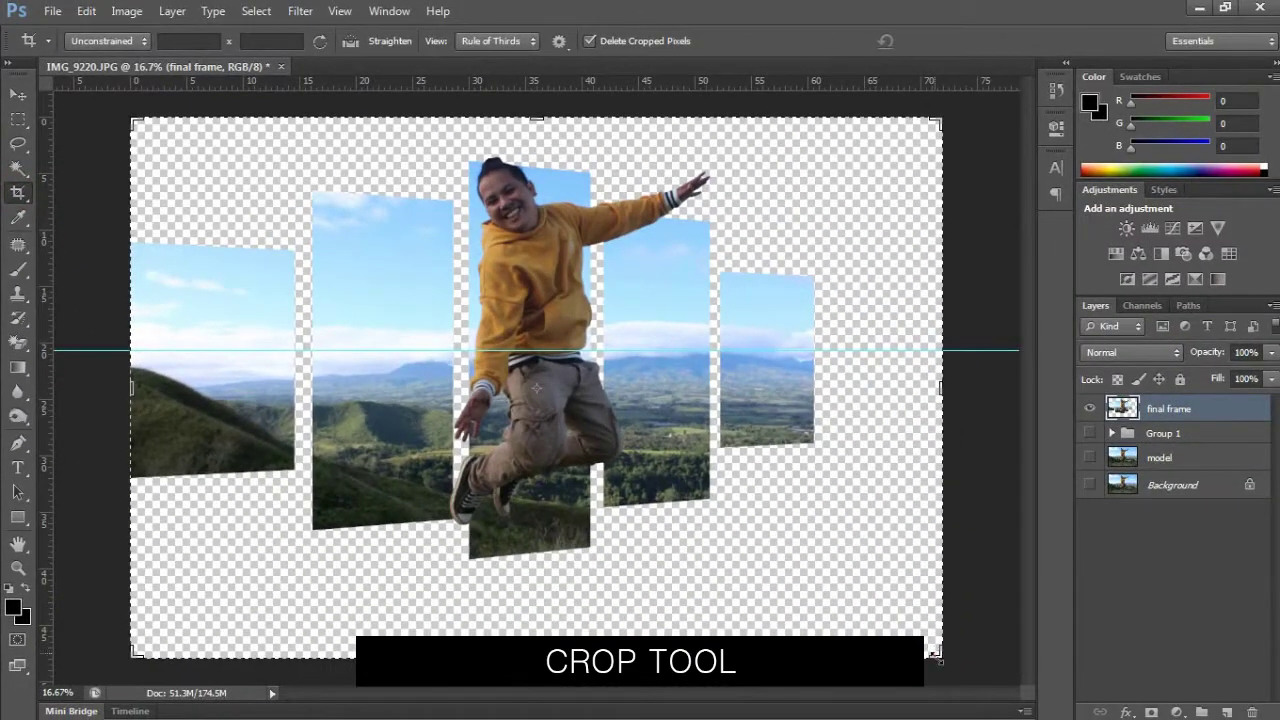
- Pull the crop edges in from the bottom, right and top around the panels and person
{"action": "left_click_drag", "start_coordinate": [935, 655], "coordinate": [918, 638]}
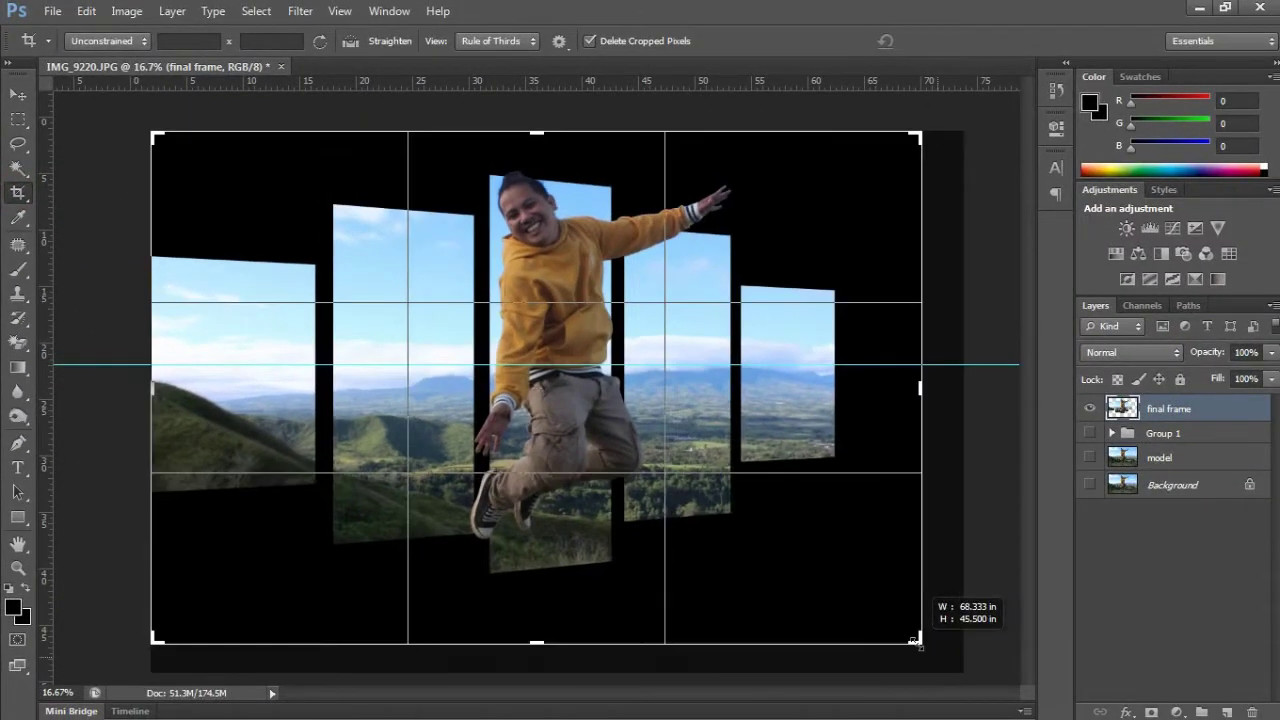
{"action": "left_click_drag", "start_coordinate": [918, 388], "coordinate": [875, 400]}
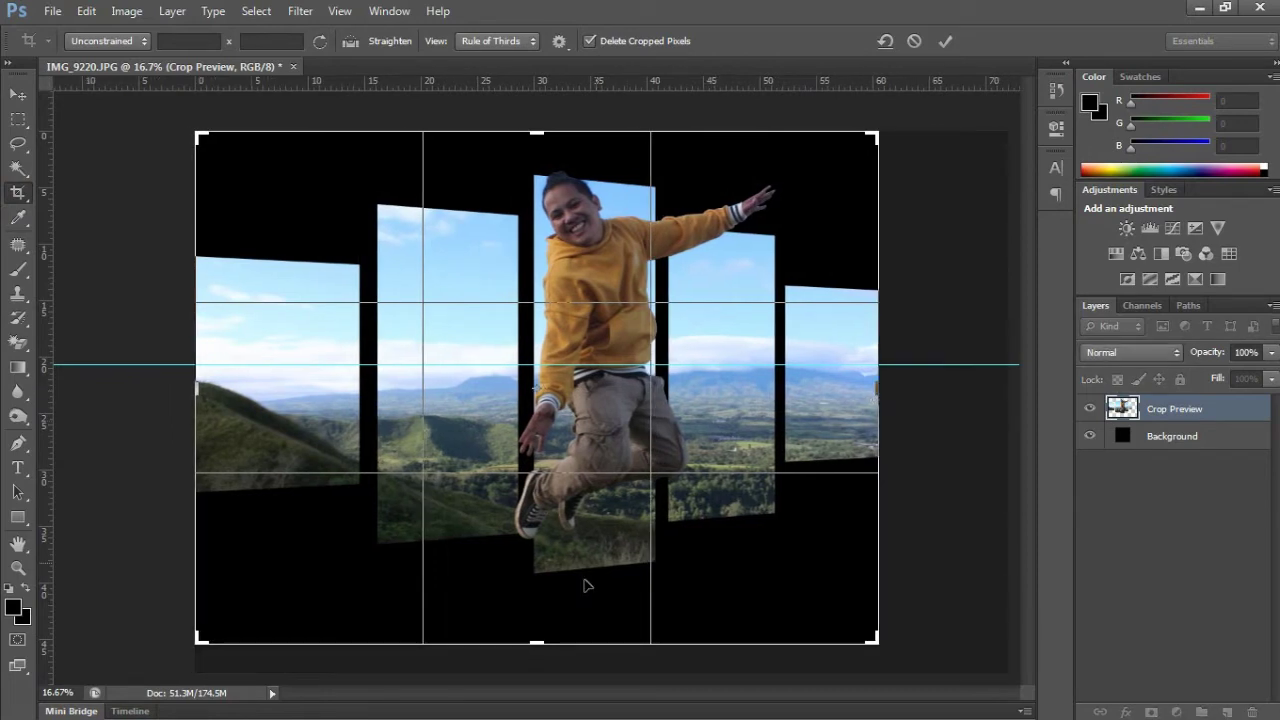
{"action": "key", "text": "Return"}
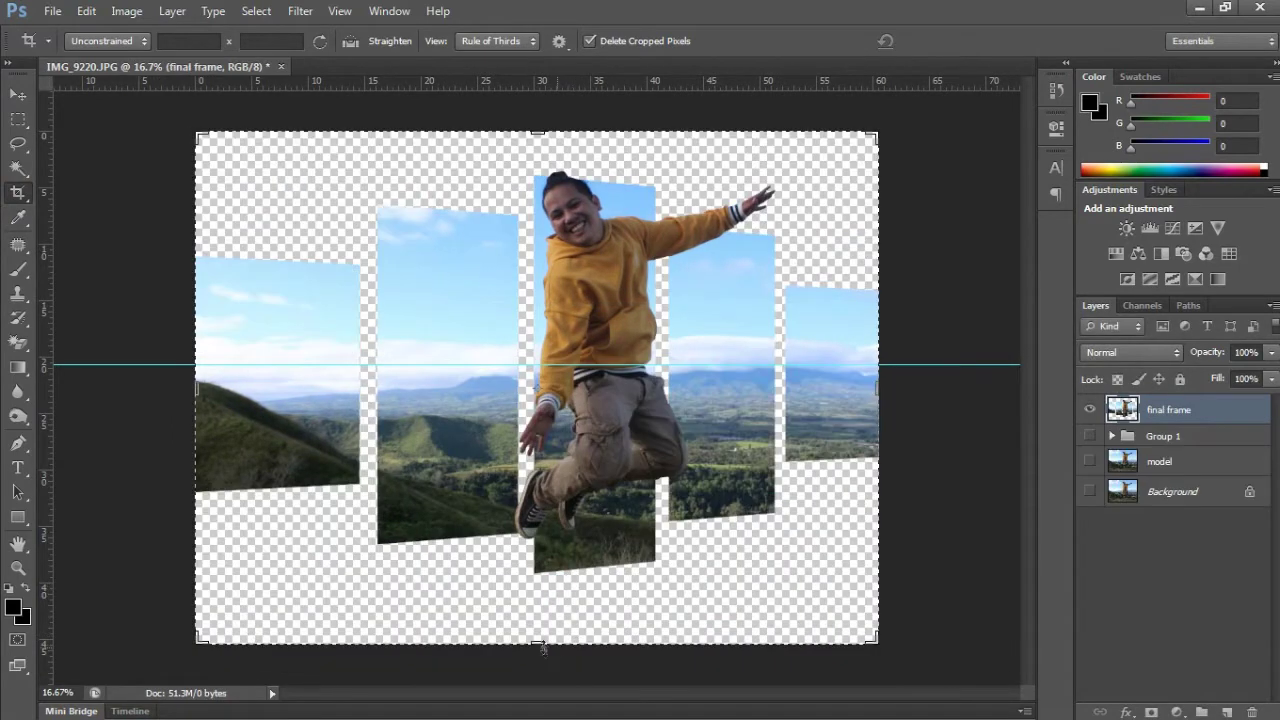
{"action": "left_click_drag", "start_coordinate": [543, 648], "coordinate": [543, 623]}
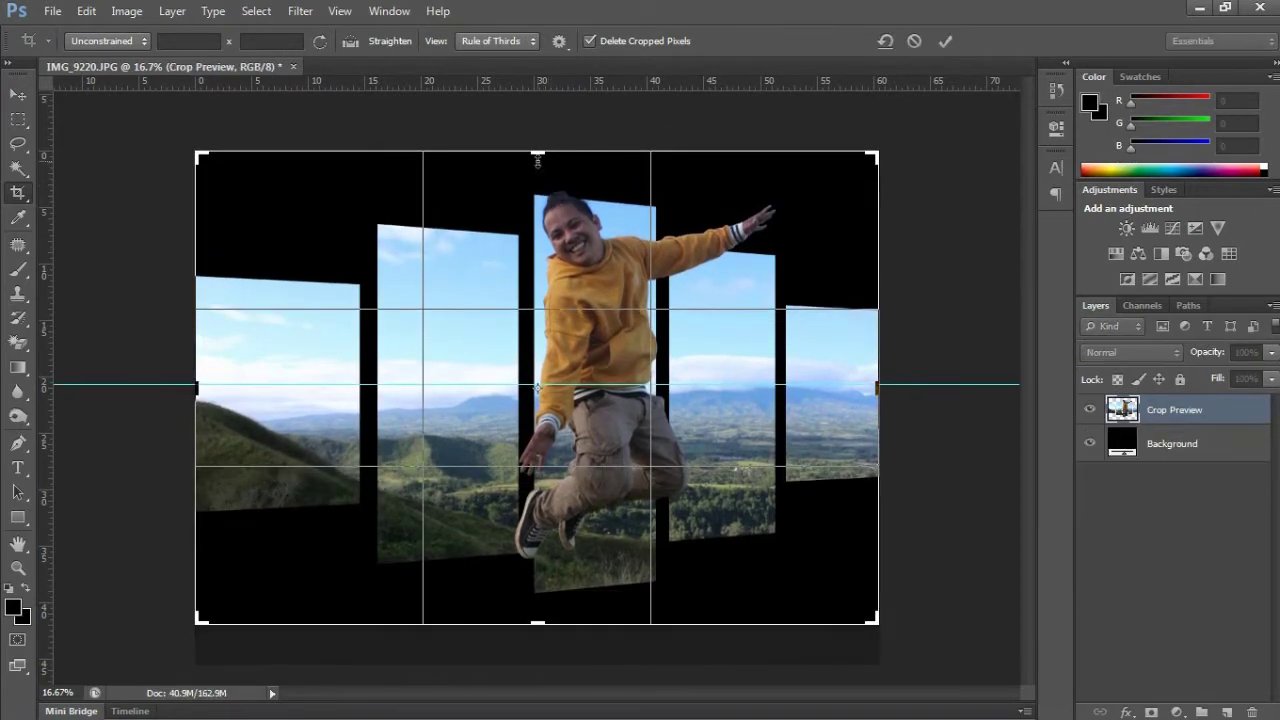
{"action": "left_click_drag", "start_coordinate": [541, 155], "coordinate": [541, 164]}
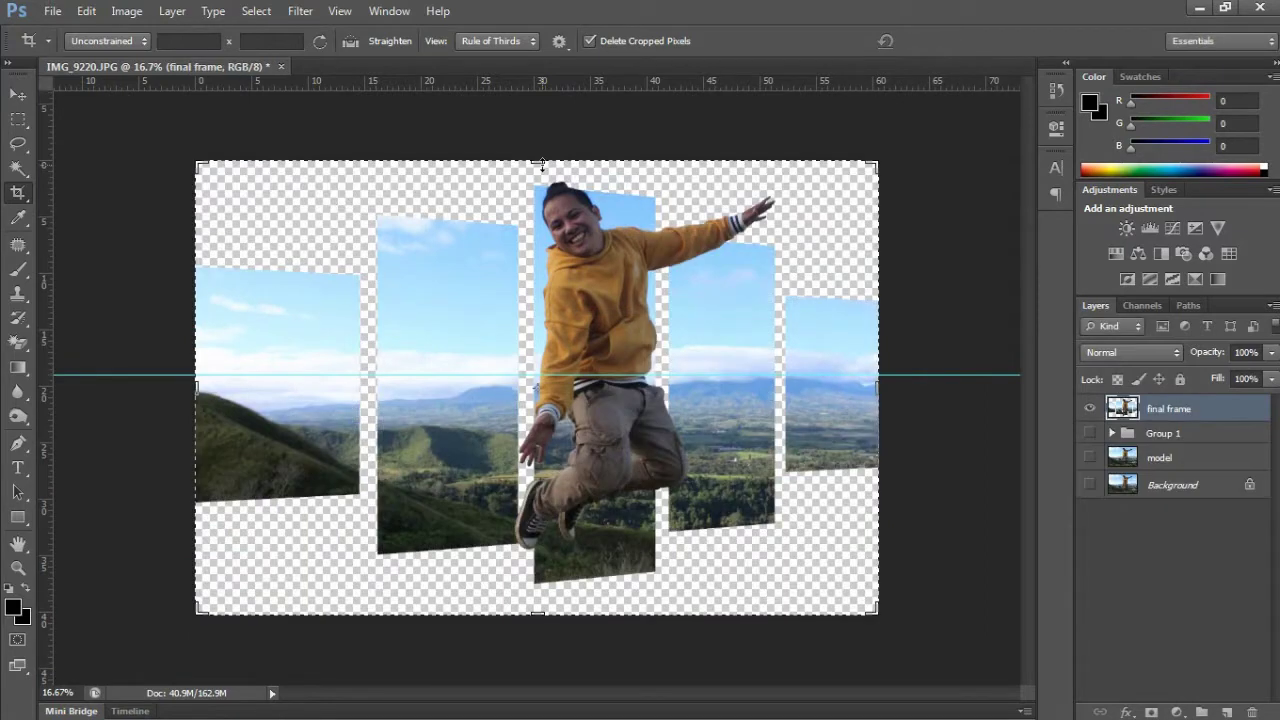
- Apply an S-shaped Curves adjustment to final frame, raising highlights and darkening shadows
{"action": "key", "text": "v"}
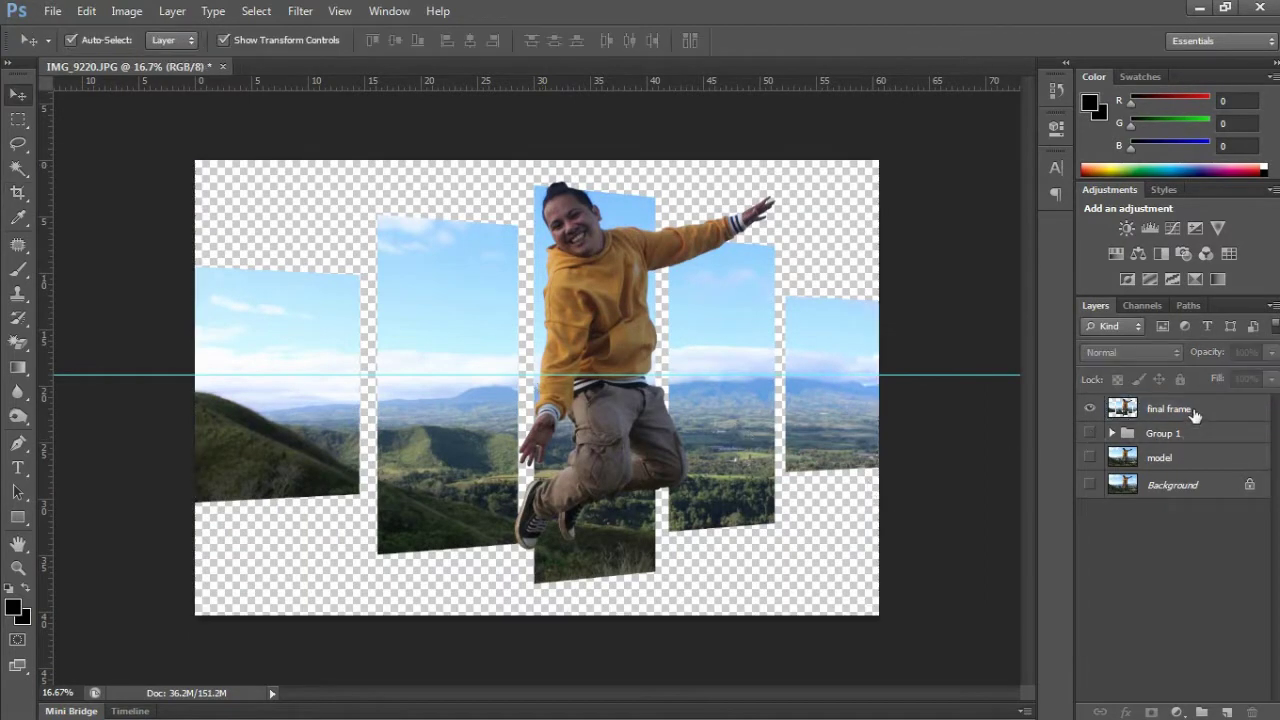
{"action": "left_click", "coordinate": [1195, 415]}
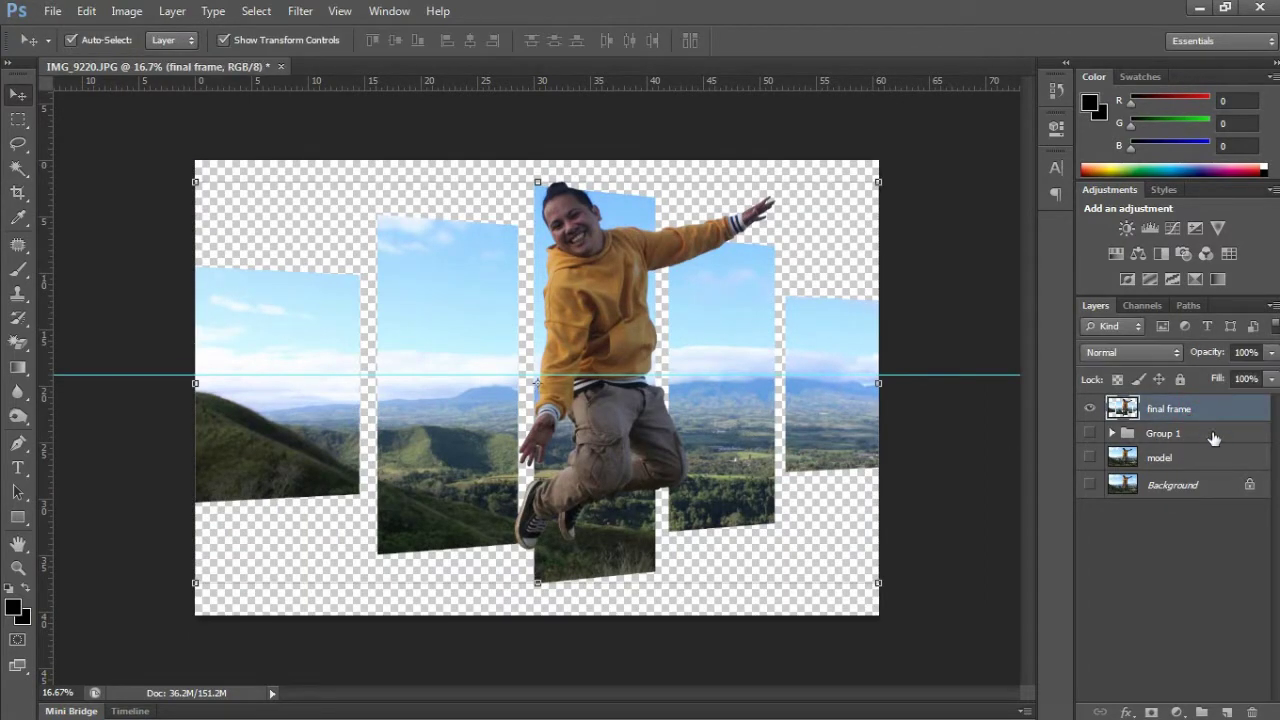
{"action": "key", "text": "ctrl+m"}
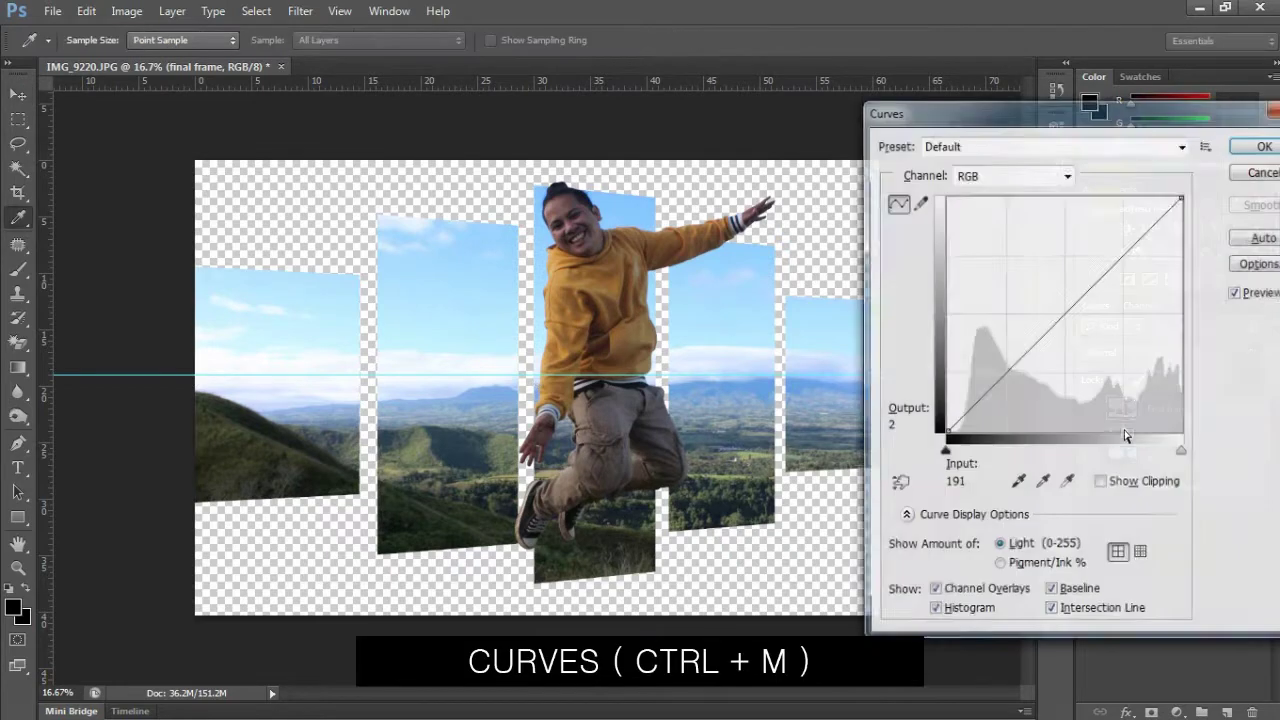
{"action": "left_click_drag", "start_coordinate": [1123, 253], "coordinate": [1121, 236]}
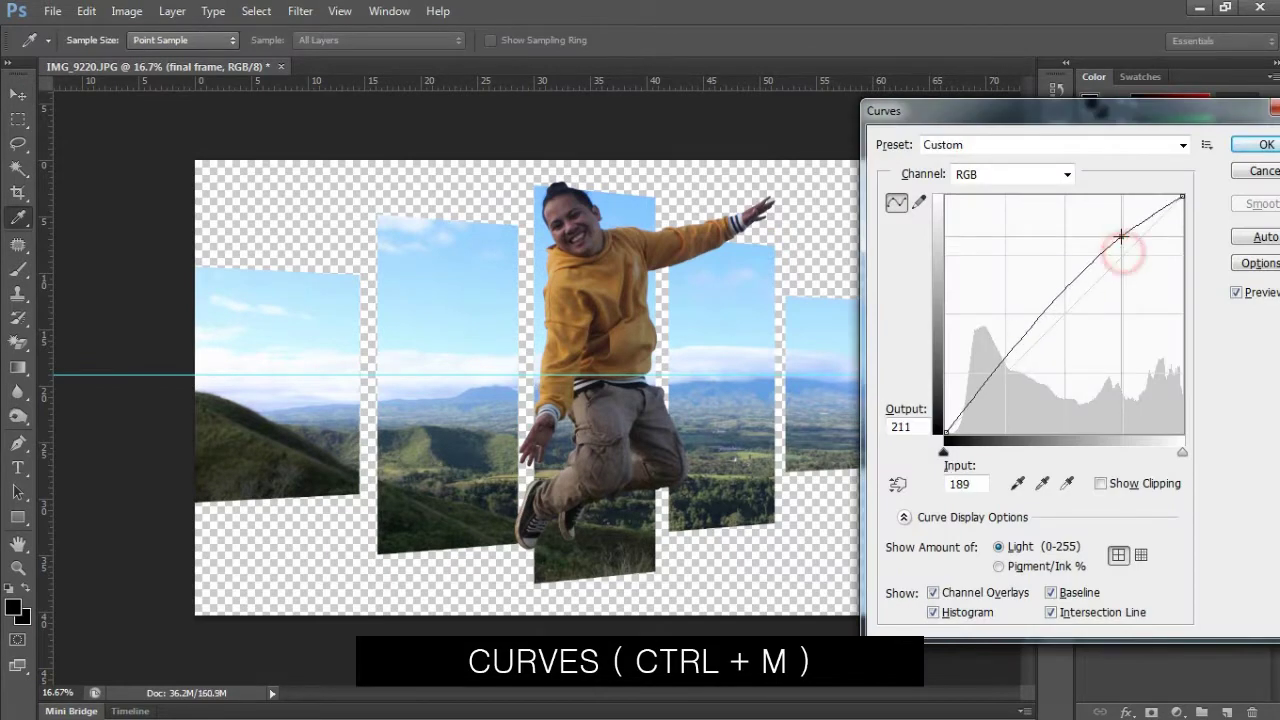
{"action": "left_click_drag", "start_coordinate": [972, 390], "coordinate": [984, 402]}
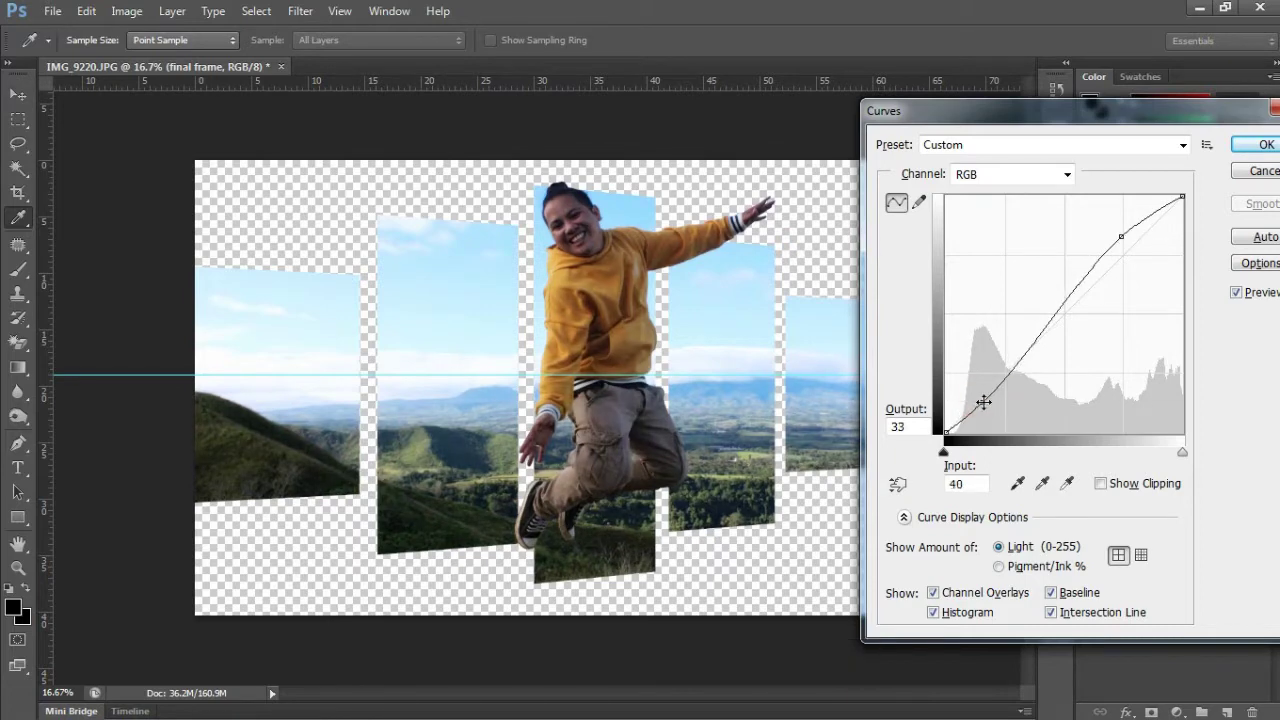
{"action": "key", "text": "Return"}
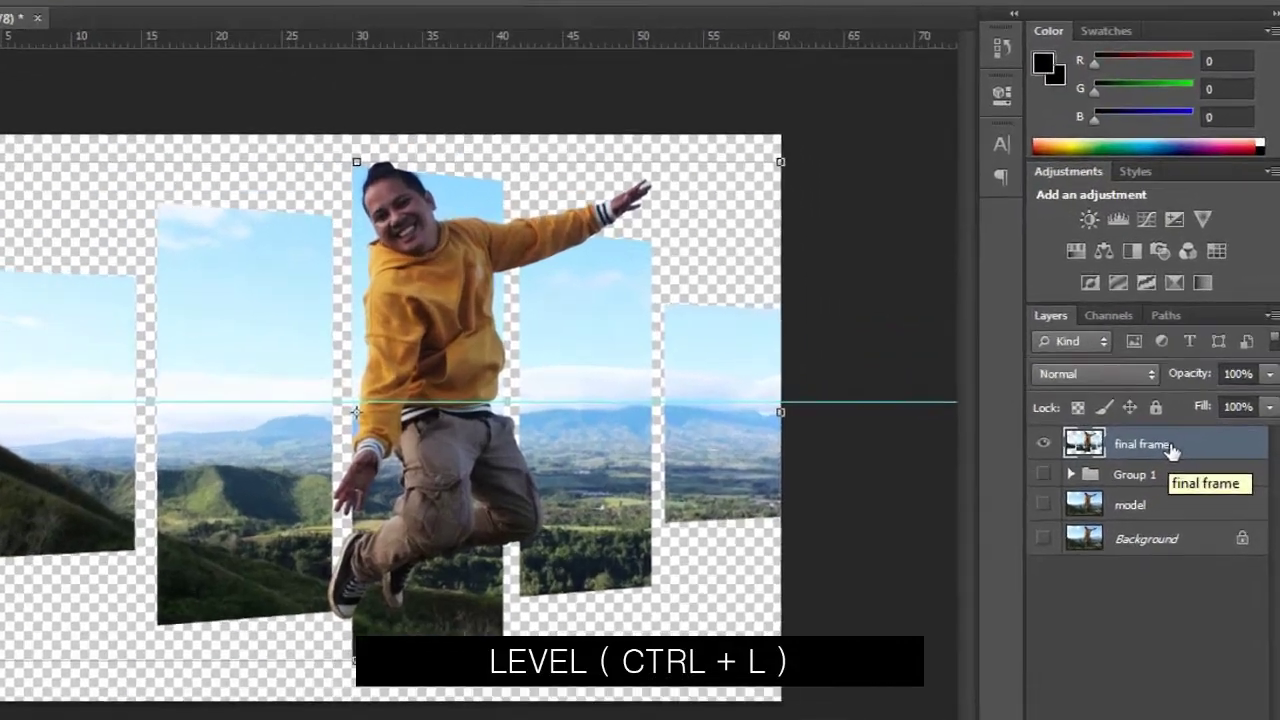
- Apply Levels with input black at 12 and midtone at 1.43
{"action": "key", "text": "ctrl+l"}
{"action": "left_click_drag", "start_coordinate": [1113, 440], "coordinate": [1061, 440]}
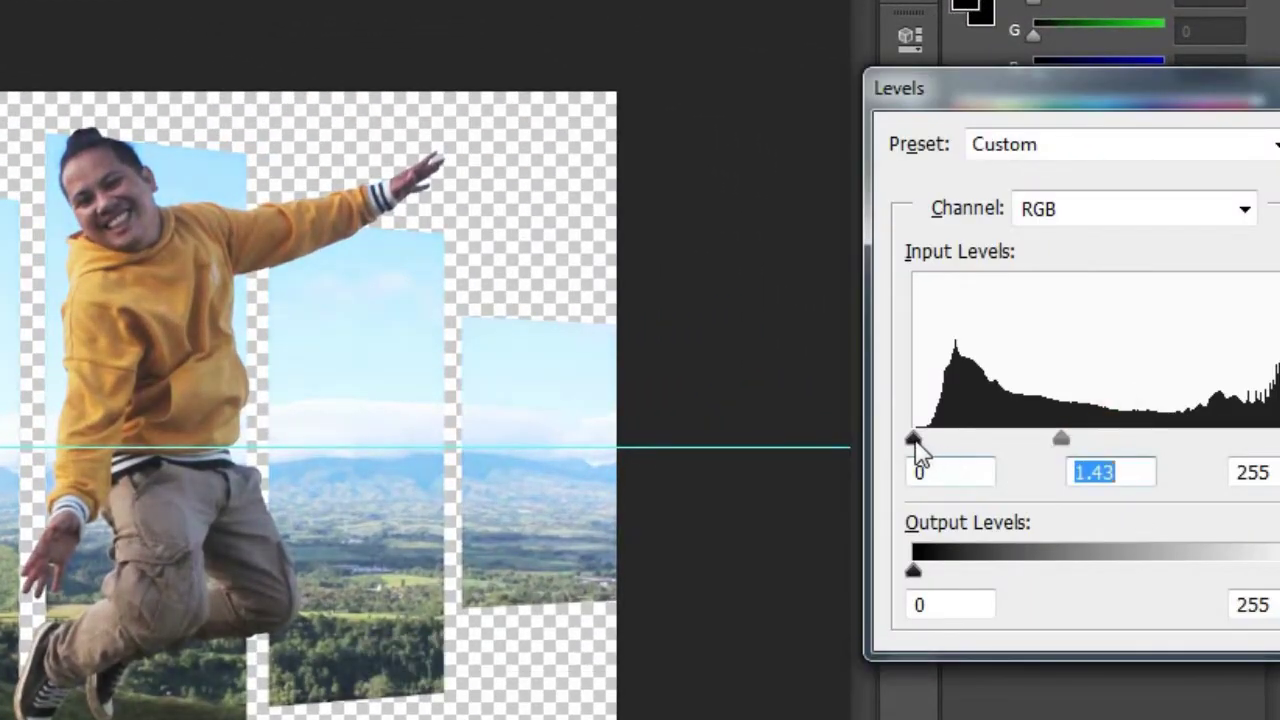
{"action": "left_click_drag", "start_coordinate": [914, 440], "coordinate": [930, 443]}
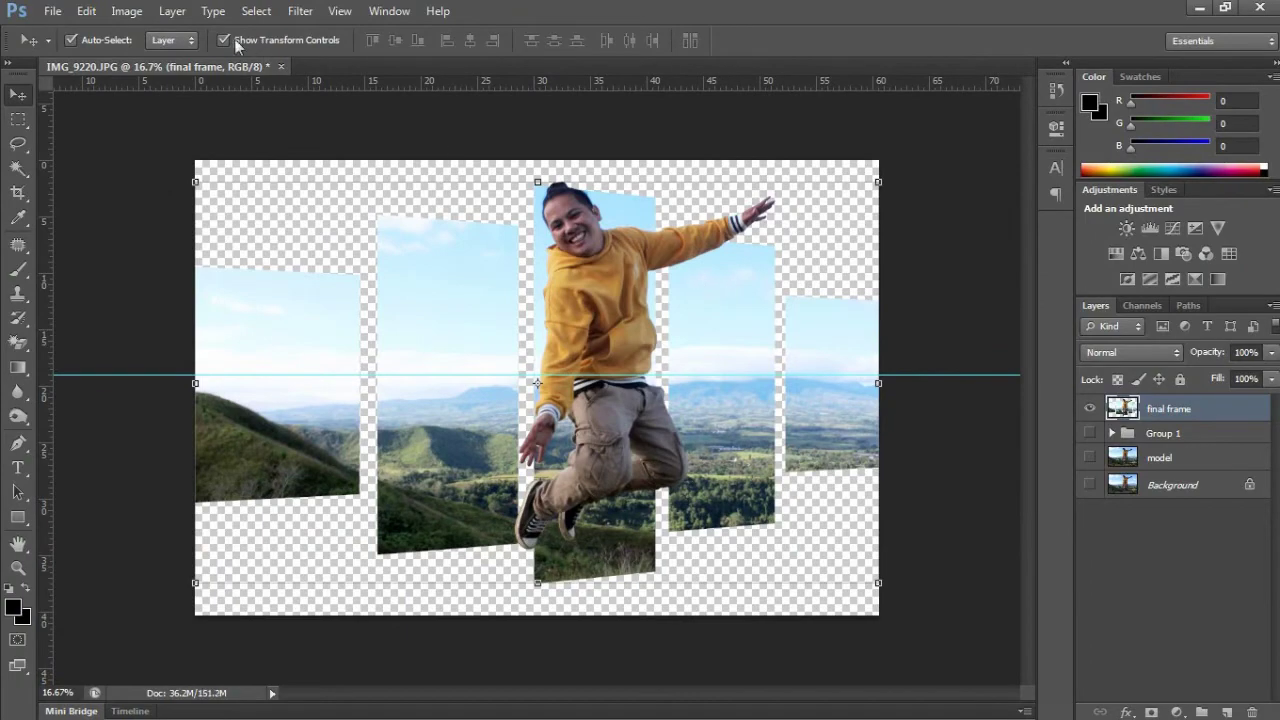
{"action": "left_click", "coordinate": [126, 11]}
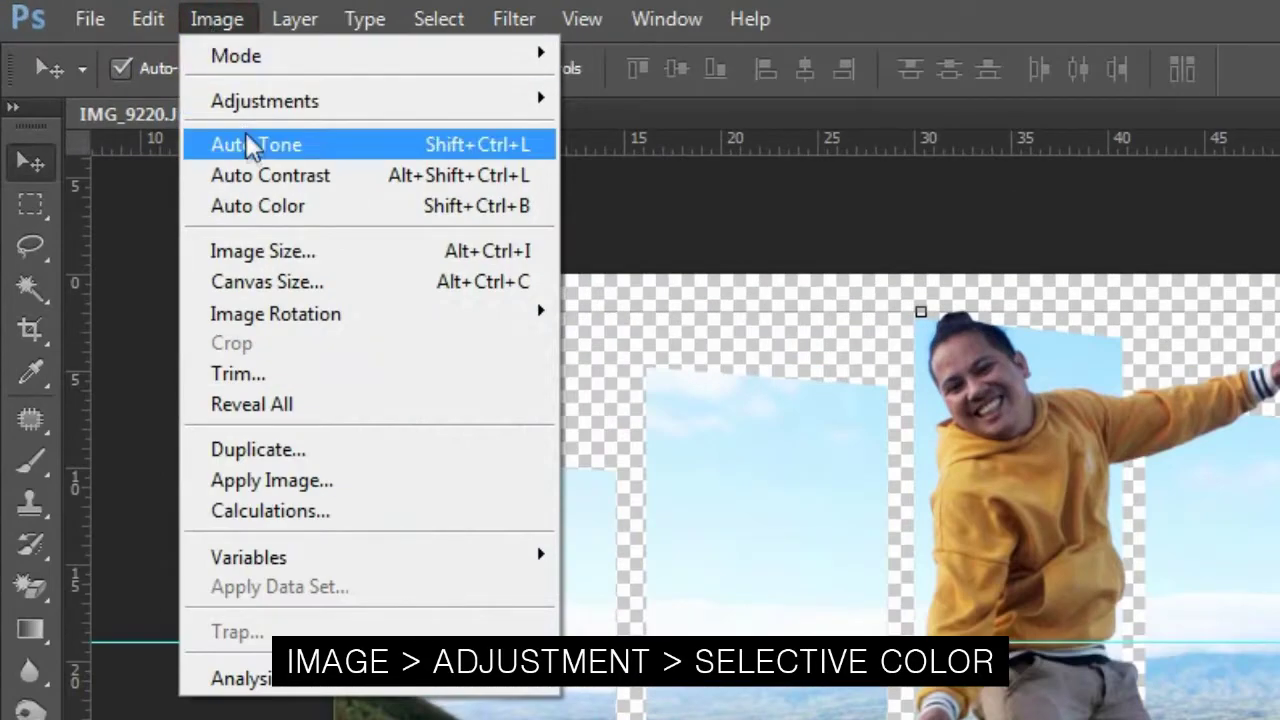
{"action": "mouse_move", "coordinate": [265, 101]}
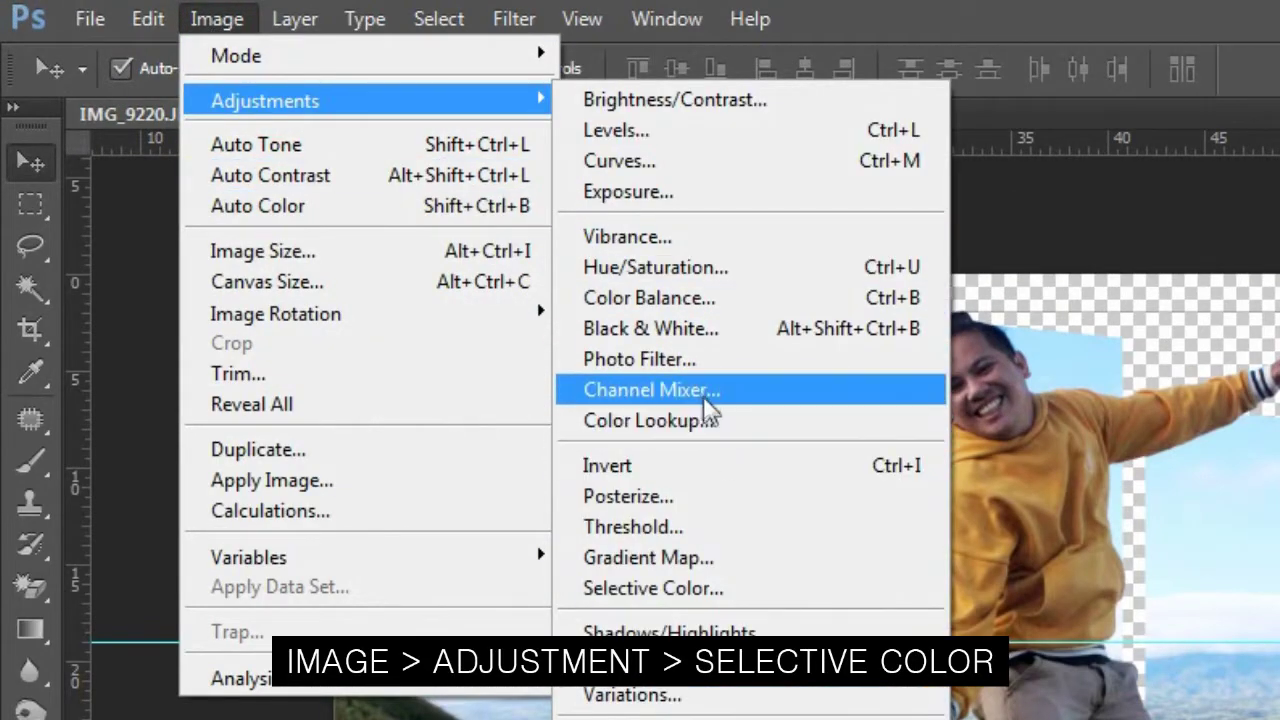
- In Selective Color, set Yellows to Cyan -100 and Magenta +100 to turn the hoodie orange
{"action": "left_click", "coordinate": [684, 588]}
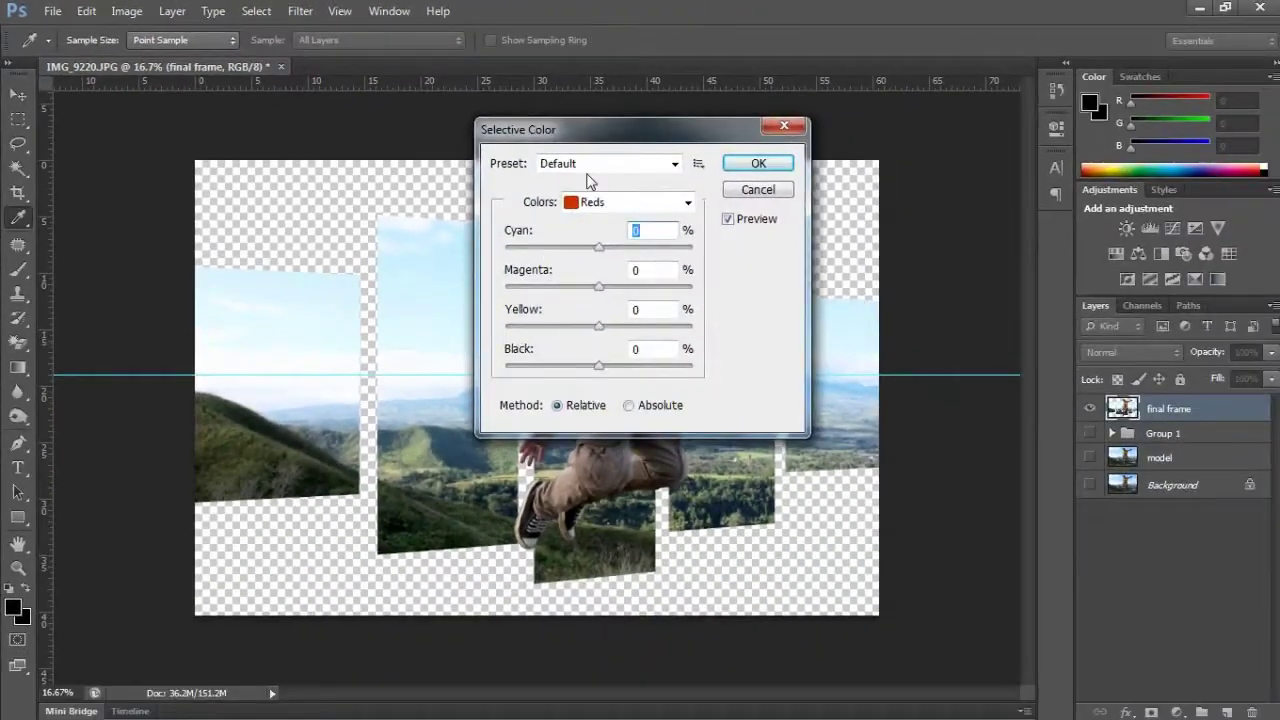
{"action": "left_click_drag", "start_coordinate": [610, 136], "coordinate": [1041, 154]}
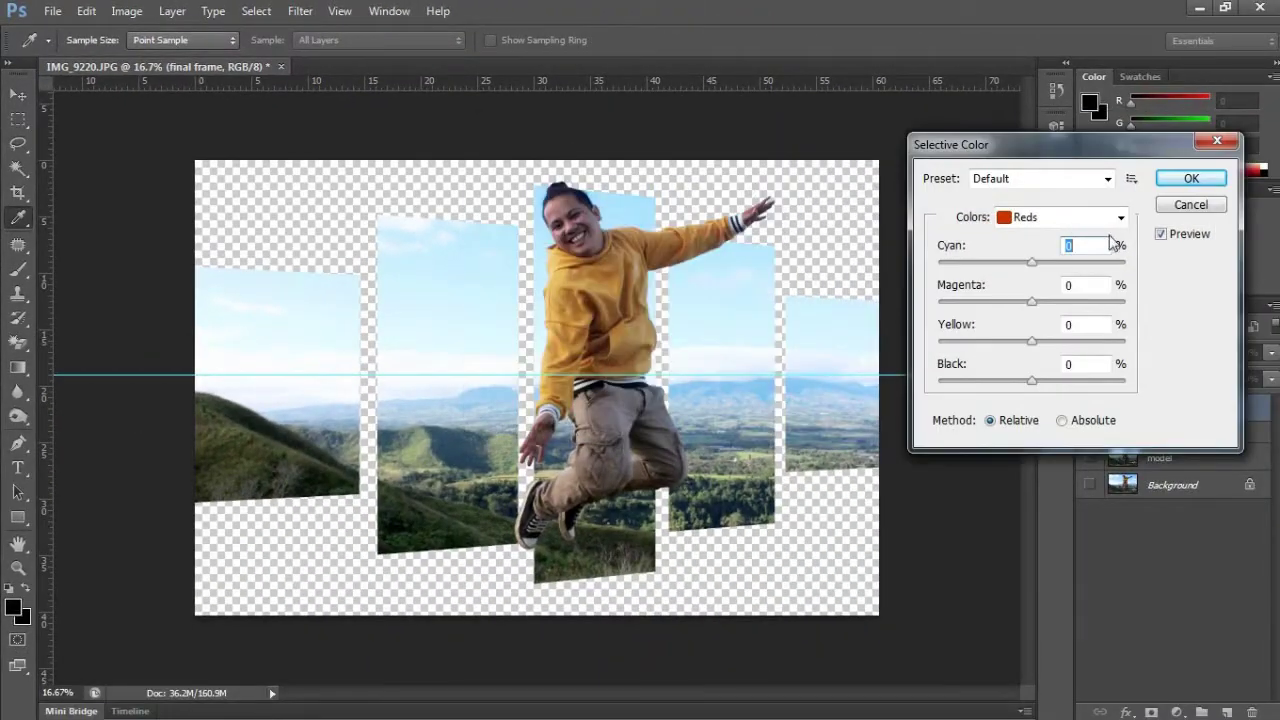
{"action": "left_click", "coordinate": [1120, 217]}
{"action": "left_click", "coordinate": [1030, 253]}
{"action": "left_click_drag", "start_coordinate": [1032, 262], "coordinate": [879, 266]}
{"action": "left_click_drag", "start_coordinate": [1031, 301], "coordinate": [1157, 306]}
{"action": "mouse_move", "coordinate": [1030, 341]}
{"action": "left_mouse_down"}
{"action": "mouse_move", "coordinate": [800, 349]}
{"action": "mouse_move", "coordinate": [1030, 348]}
{"action": "left_mouse_up"}
{"action": "left_click", "coordinate": [1031, 381]}
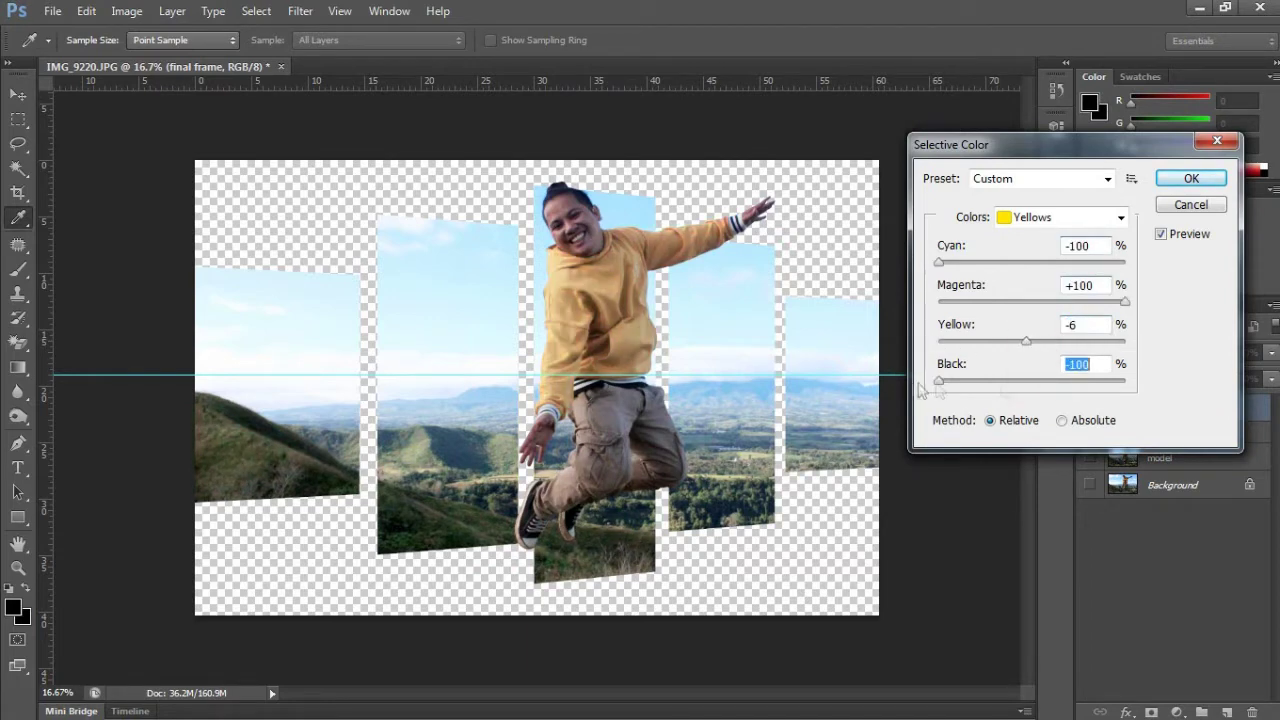
{"action": "key", "text": "alt+4"}
- Set Greens to Cyan -100, Magenta +98, Yellow -96, Black -100 and apply the adjustment
{"action": "left_click_drag", "start_coordinate": [1032, 262], "coordinate": [898, 268]}
{"action": "left_click_drag", "start_coordinate": [1031, 301], "coordinate": [1122, 305]}
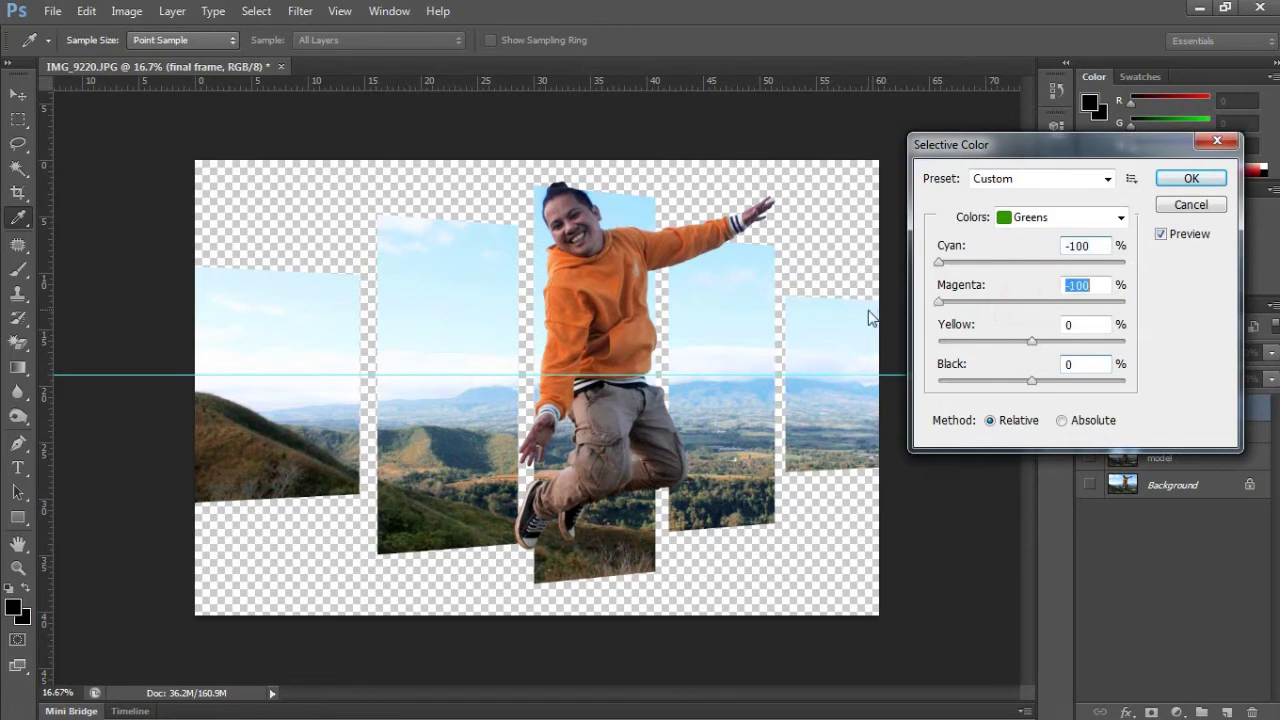
{"action": "left_click_drag", "start_coordinate": [1030, 341], "coordinate": [945, 345]}
{"action": "left_click_drag", "start_coordinate": [1031, 381], "coordinate": [1160, 386]}
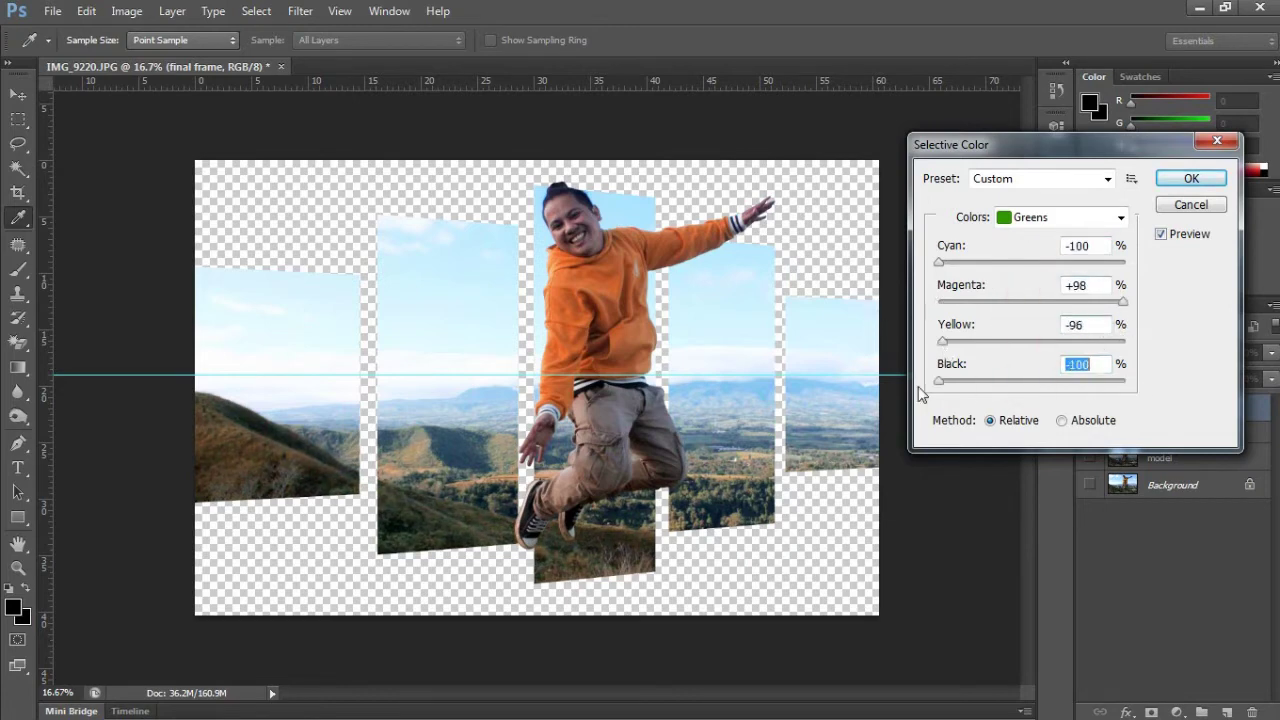
{"action": "left_click", "coordinate": [1179, 186]}
{"action": "key", "text": "v"}
{"action": "left_click", "coordinate": [1089, 433]}
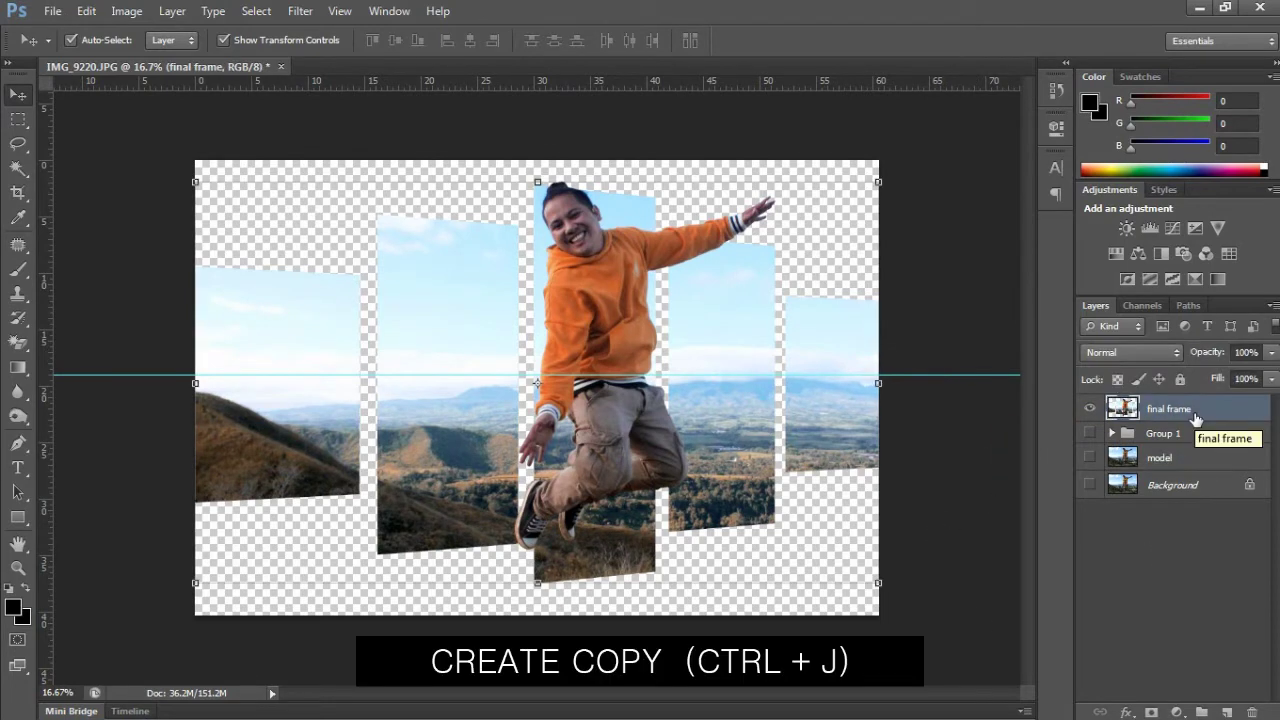
- Duplicate the final frame layer and name the copy 'final frame1'
{"action": "key", "text": "ctrl+j"}
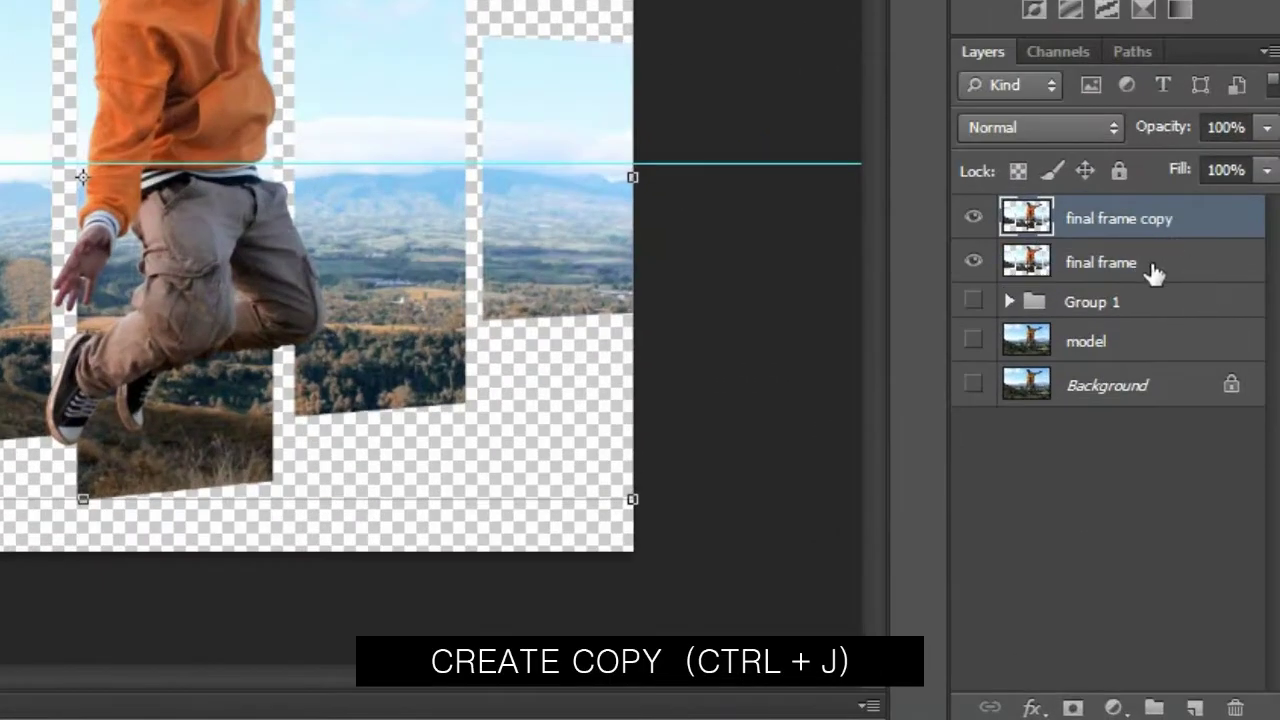
{"action": "double_click", "coordinate": [1106, 222]}
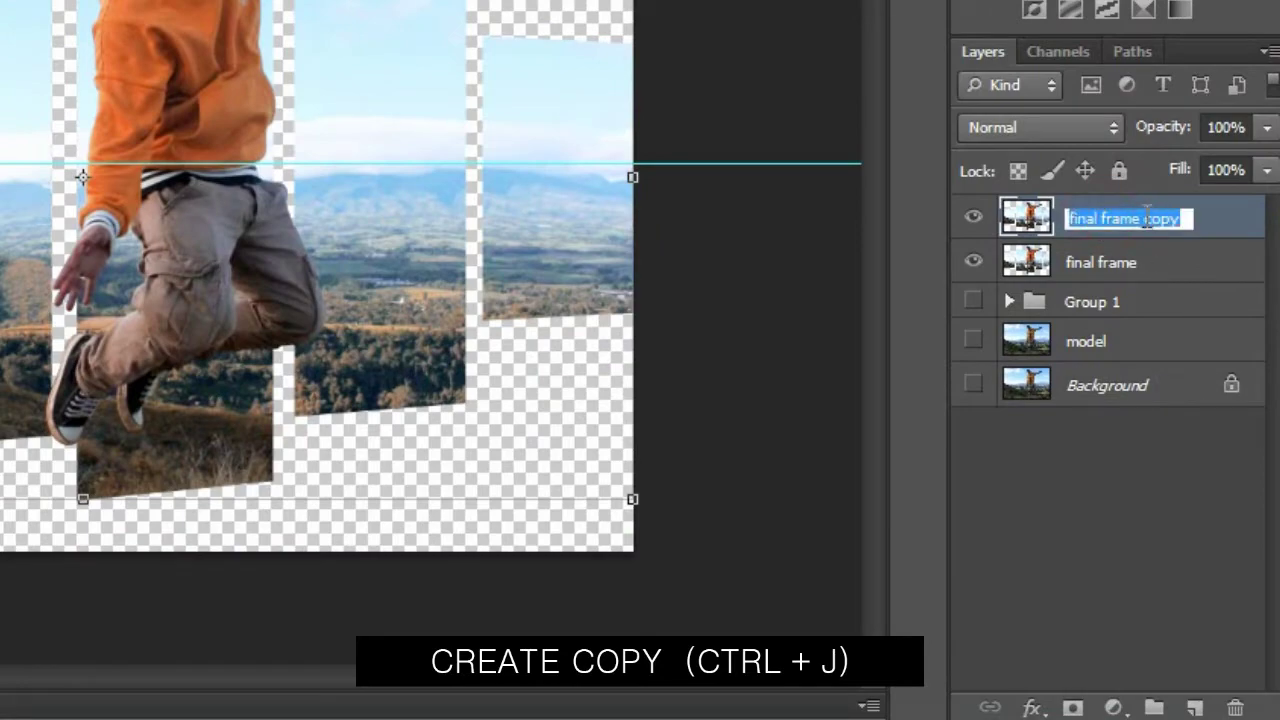
{"action": "double_click", "coordinate": [1155, 218]}
{"action": "type", "text": "1"}
{"action": "key", "text": "Return"}
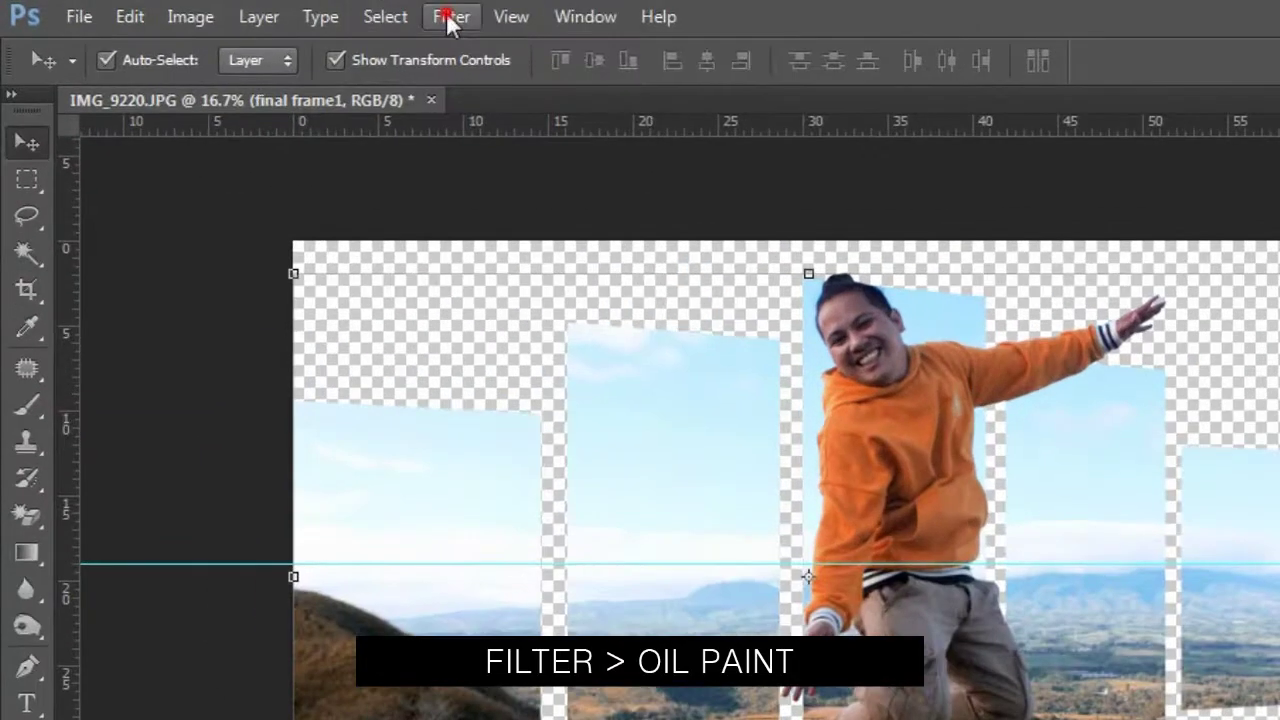
- Apply Oil Paint with Stylization 3.66, Cleanliness 10 and Scale 0.1
{"action": "left_click", "coordinate": [300, 11]}
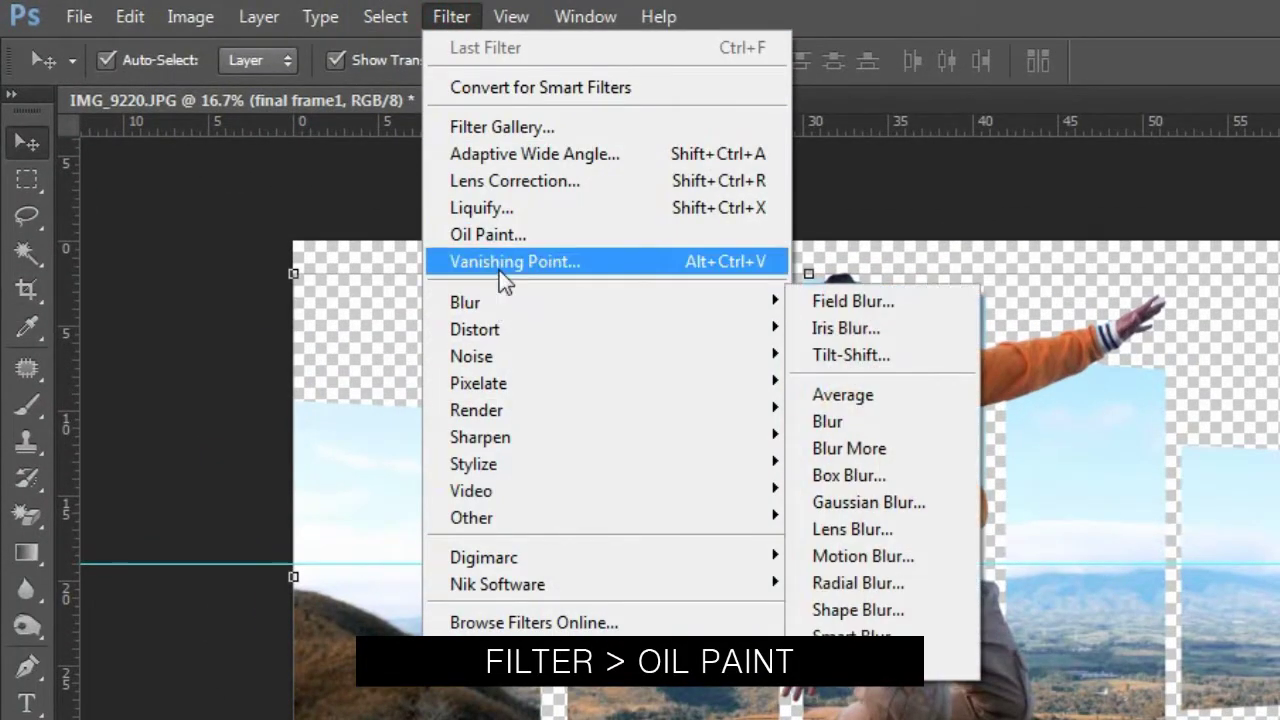
{"action": "left_click", "coordinate": [503, 236]}
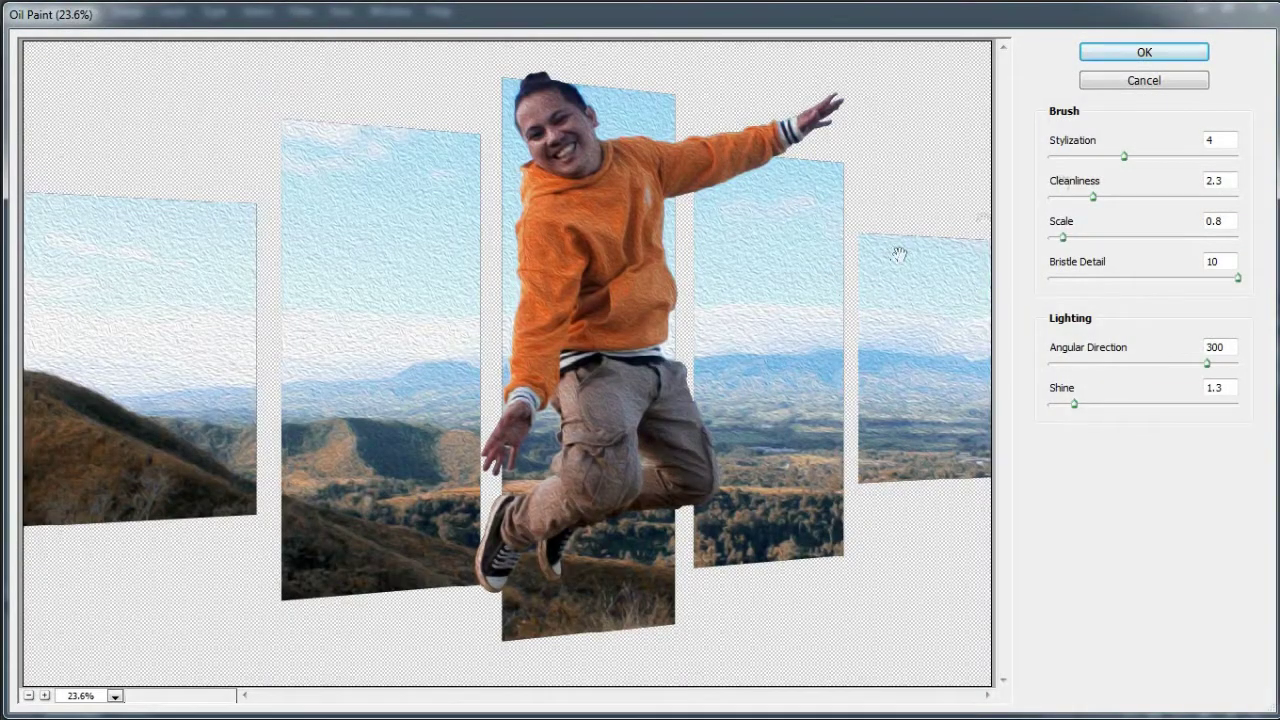
{"action": "left_click_drag", "start_coordinate": [1124, 156], "coordinate": [1050, 156]}
{"action": "mouse_move", "coordinate": [1093, 196]}
{"action": "left_mouse_down"}
{"action": "mouse_move", "coordinate": [1059, 196]}
{"action": "mouse_move", "coordinate": [1093, 156]}
{"action": "left_mouse_up"}
{"action": "left_click_drag", "start_coordinate": [1063, 238], "coordinate": [1050, 240]}
{"action": "left_click_drag", "start_coordinate": [1059, 196], "coordinate": [1225, 197]}
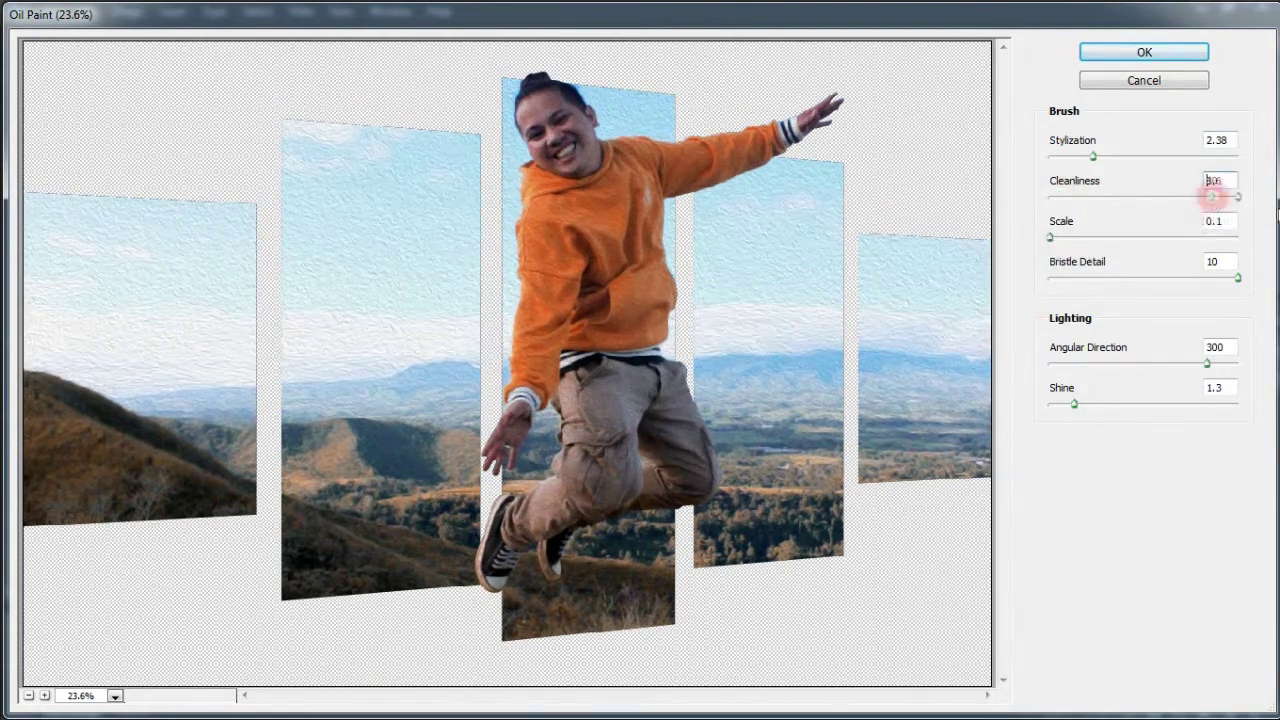
{"action": "mouse_move", "coordinate": [1093, 157]}
{"action": "left_mouse_down"}
{"action": "mouse_move", "coordinate": [1145, 158]}
{"action": "mouse_move", "coordinate": [1120, 163]}
{"action": "left_mouse_up"}
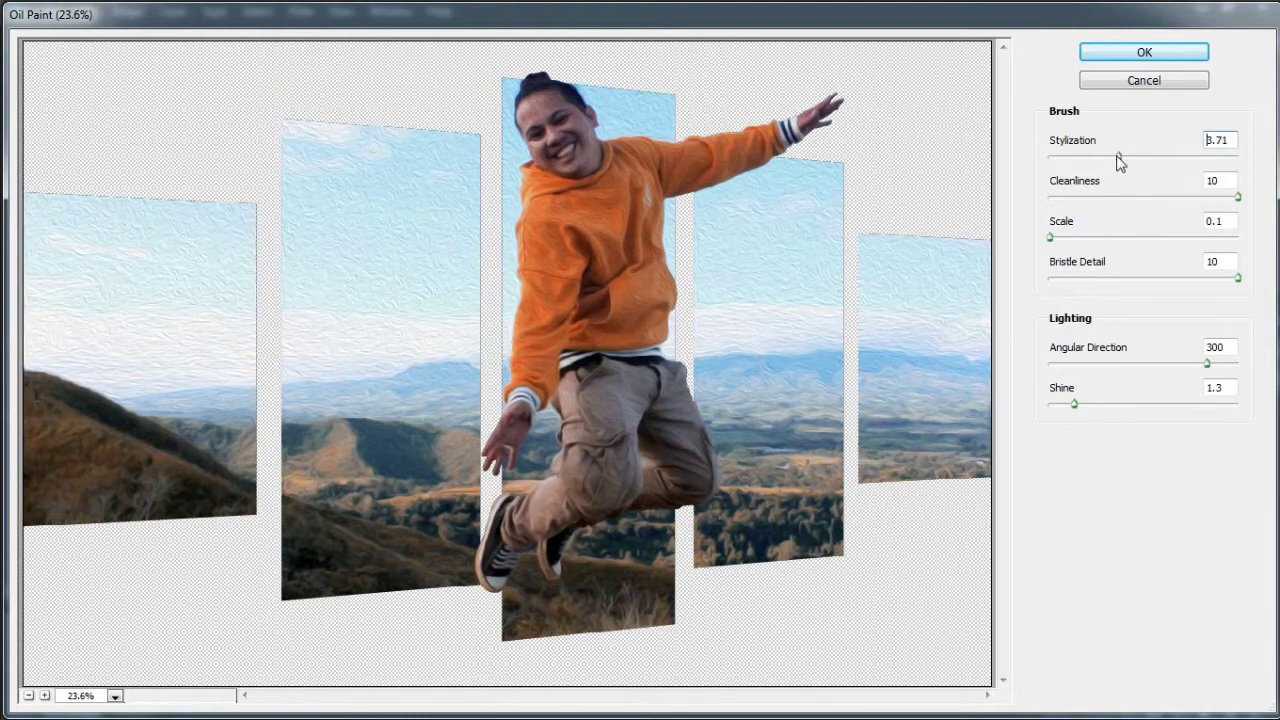
{"action": "left_click", "coordinate": [1141, 53]}
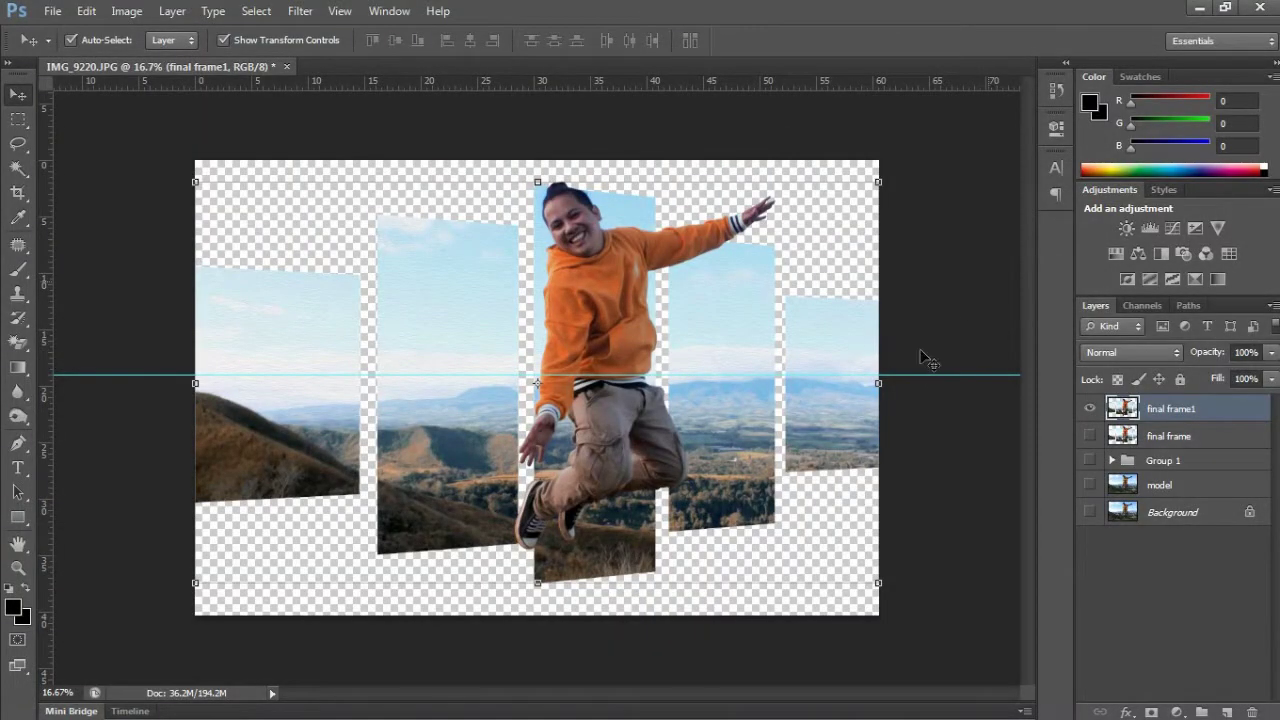
- Compare final frame1's visibility, then clip it onto the final frame layer
{"action": "left_click", "coordinate": [1092, 408]}
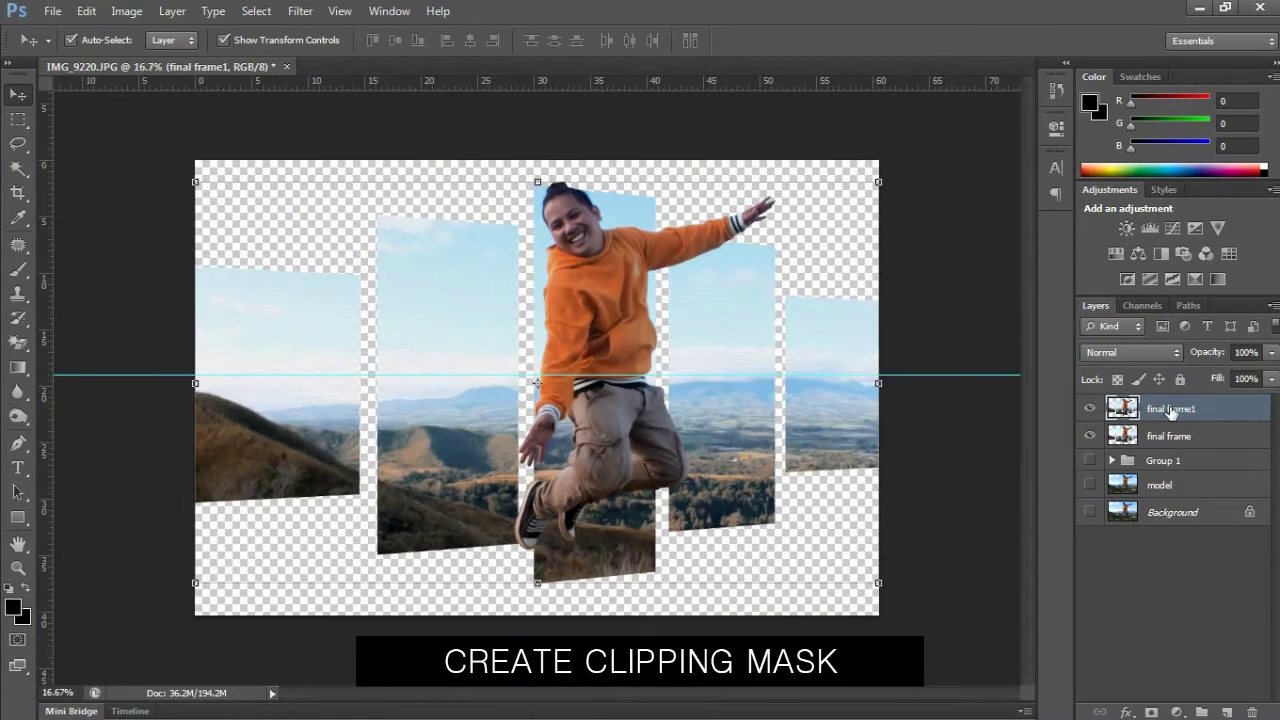
{"action": "right_click", "coordinate": [1172, 412]}
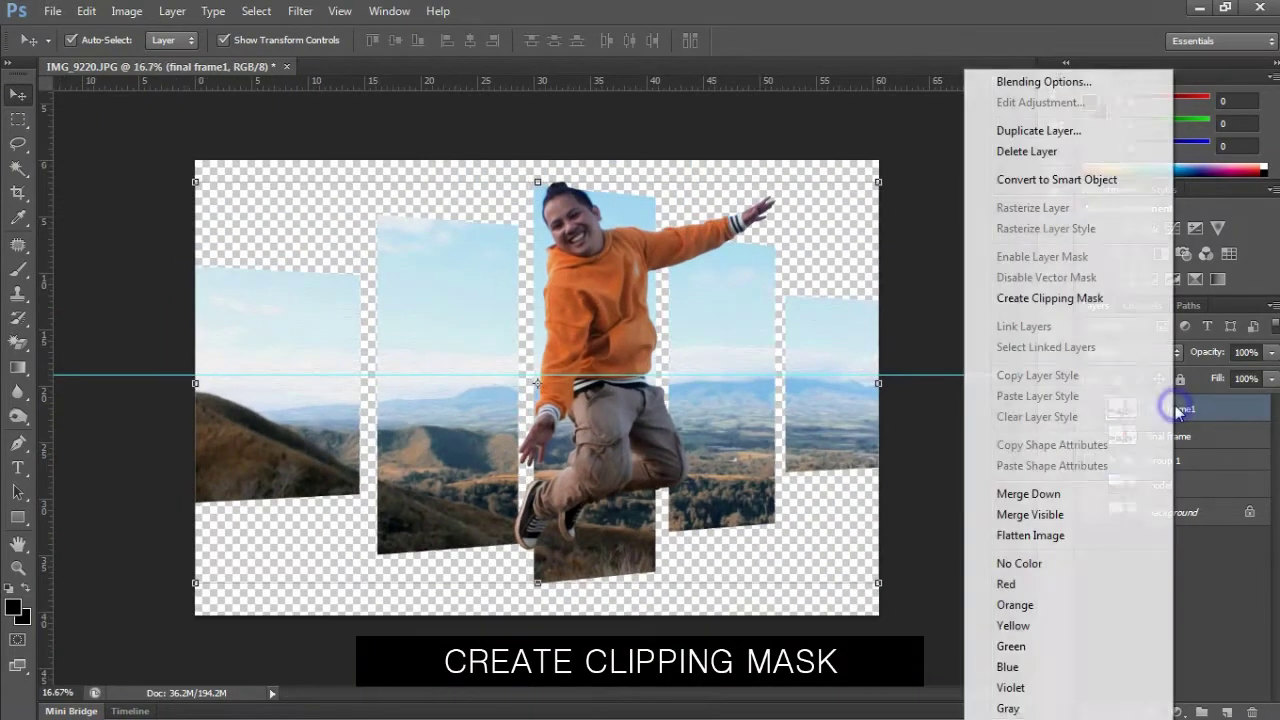
{"action": "left_click", "coordinate": [1032, 300]}
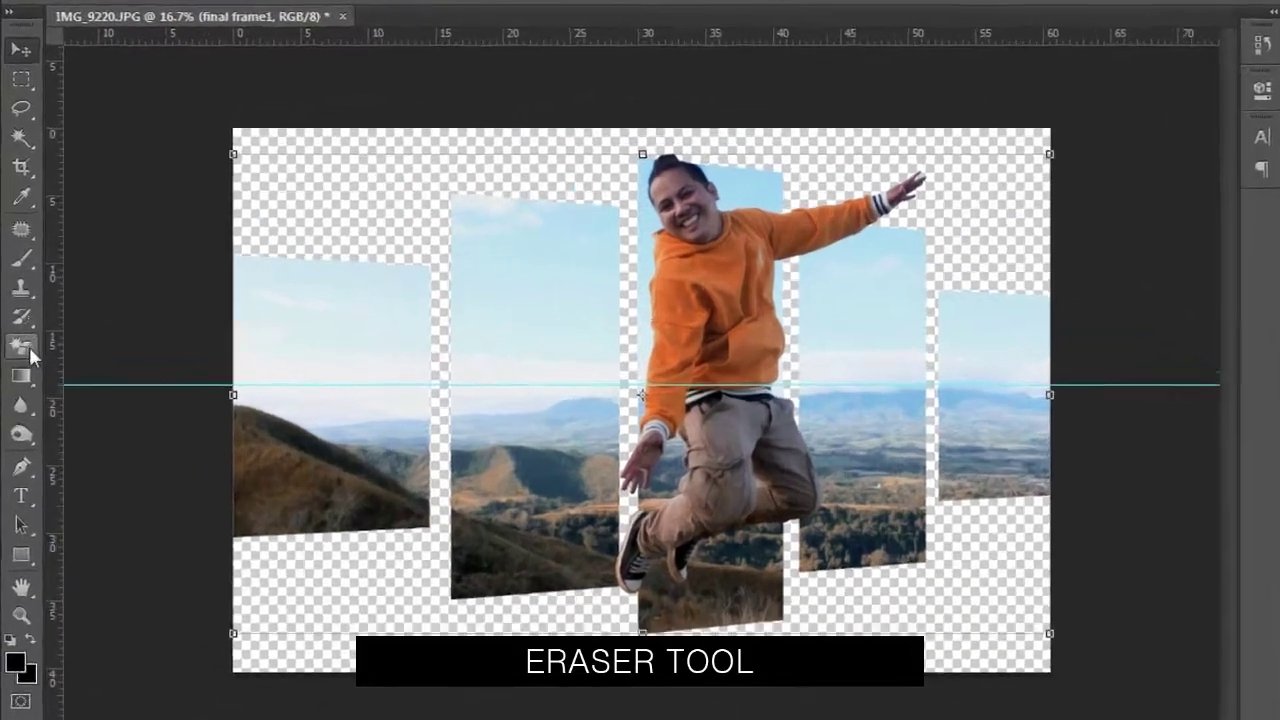
- Erase some of the painted texture from the face with the Eraser
{"action": "right_click", "coordinate": [29, 346]}
{"action": "left_click", "coordinate": [158, 349]}
{"action": "left_click", "coordinate": [912, 162]}
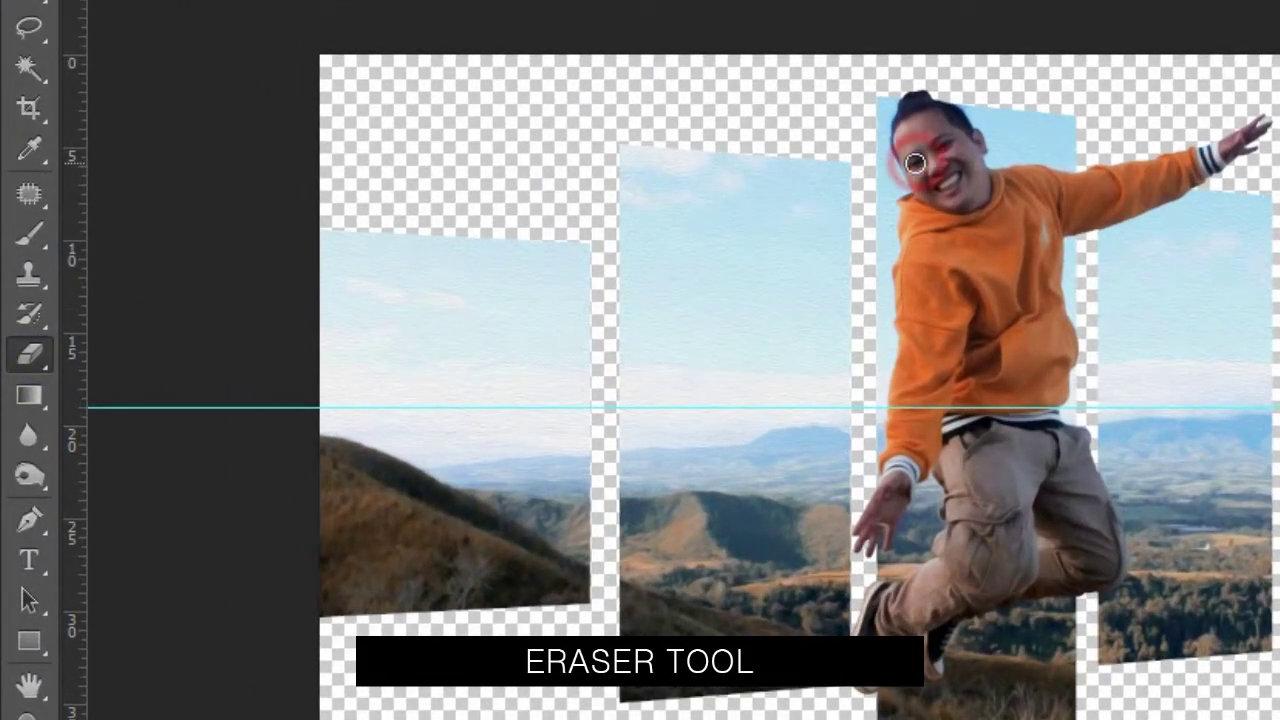
{"action": "left_click", "coordinate": [942, 150]}
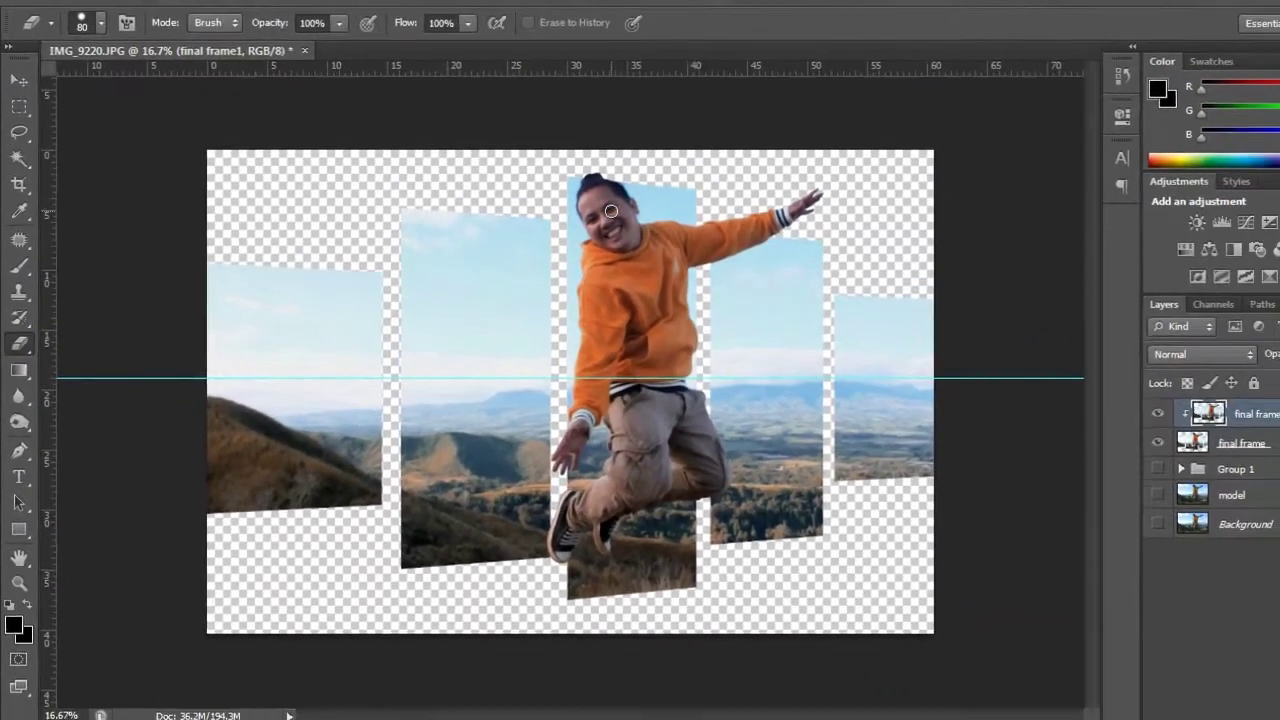
{"action": "scroll", "coordinate": [662, 386], "scroll_direction": "up", "scroll_amount": 2}
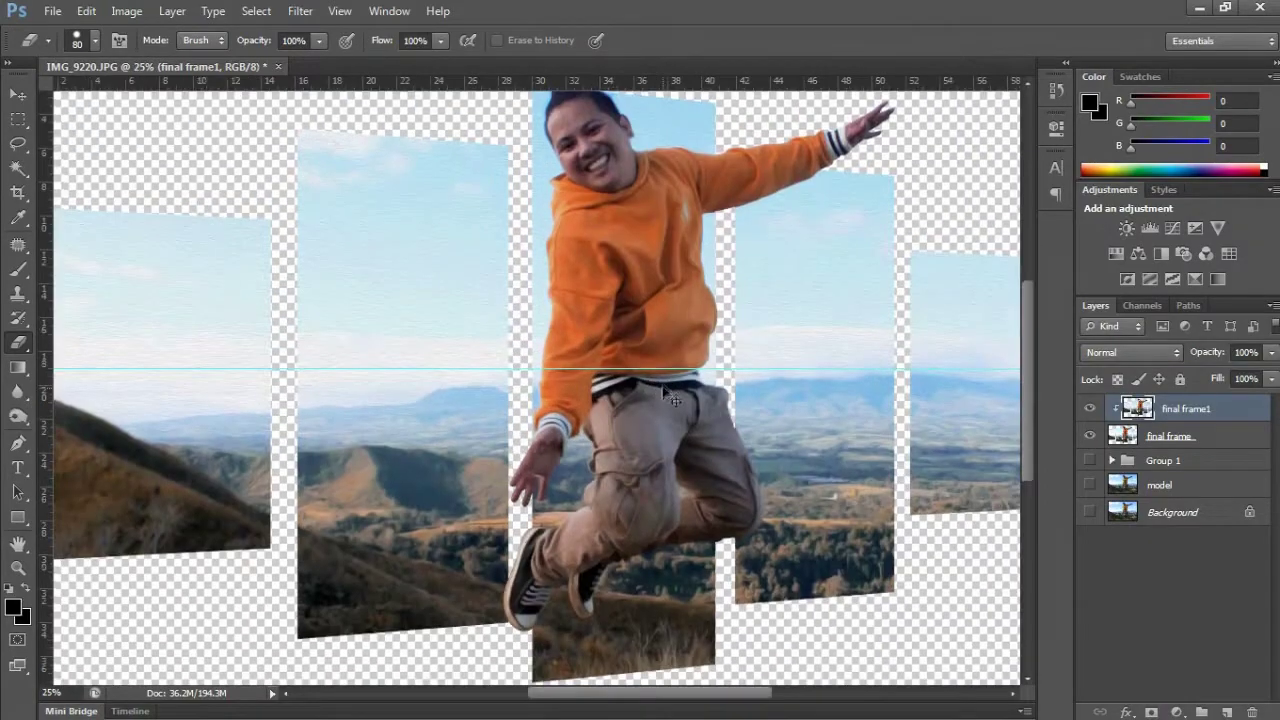
{"action": "scroll", "coordinate": [671, 271], "scroll_direction": "down", "scroll_amount": 1}
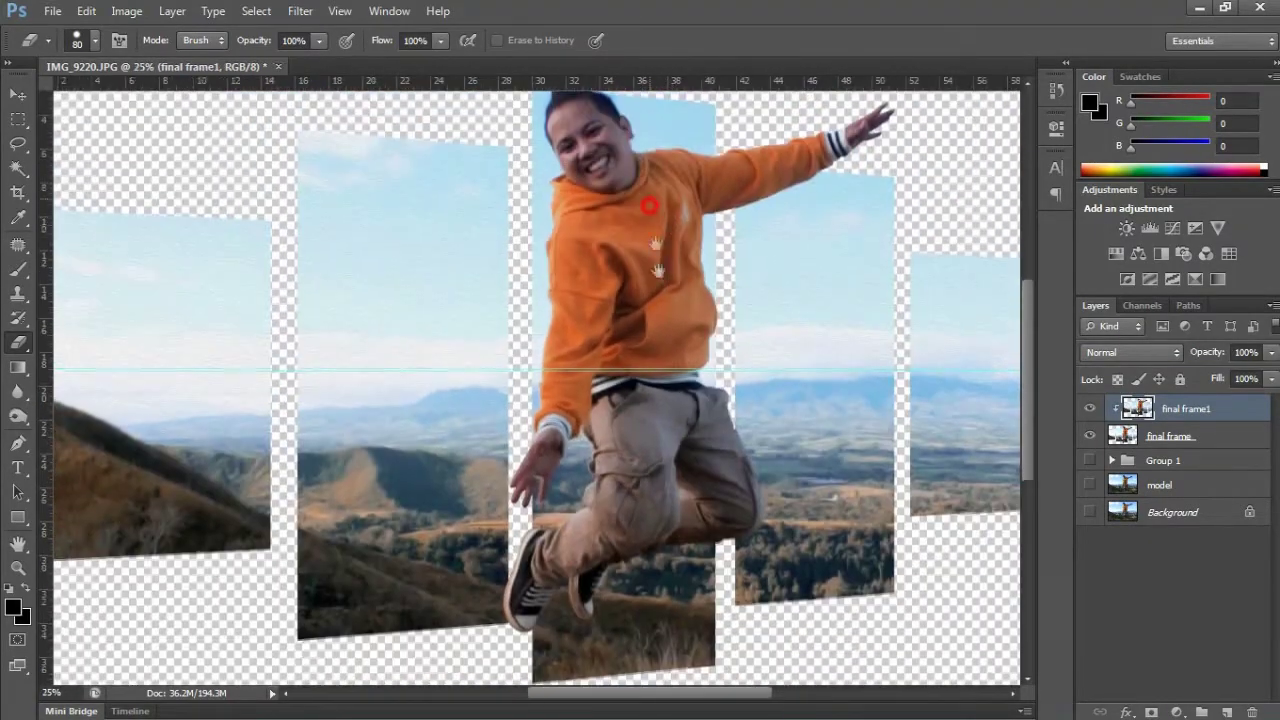
{"action": "scroll", "coordinate": [697, 319], "scroll_direction": "up", "scroll_amount": 1}
{"action": "key", "text": "v"}
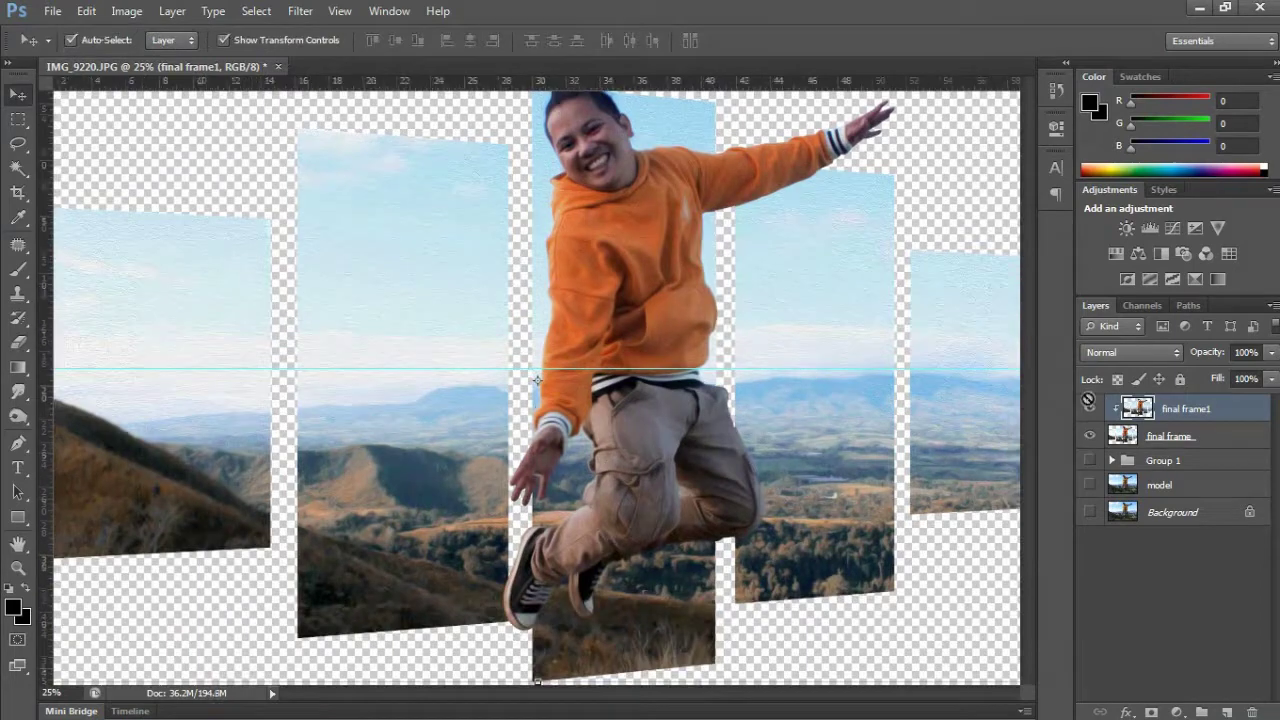
{"action": "key", "text": "ctrl+minus"}
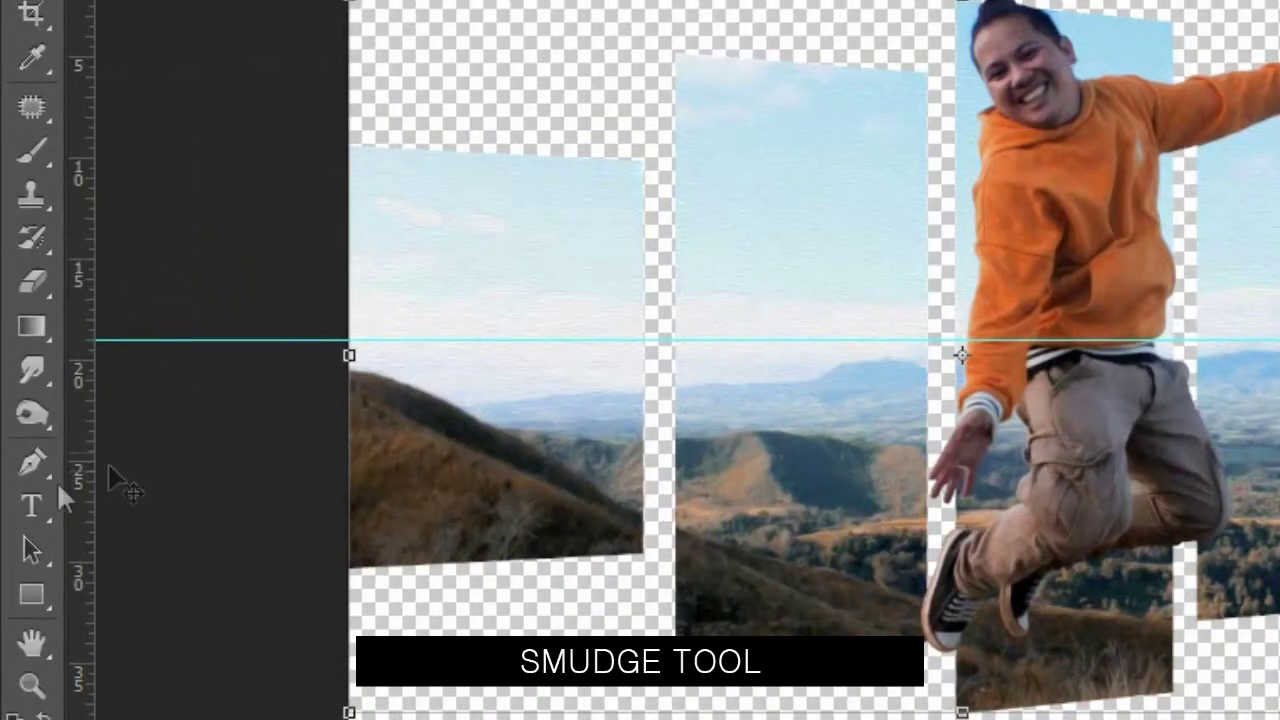
- Select the Smudge tool with the 65 px soft brush preset
{"action": "left_click", "coordinate": [18, 392]}
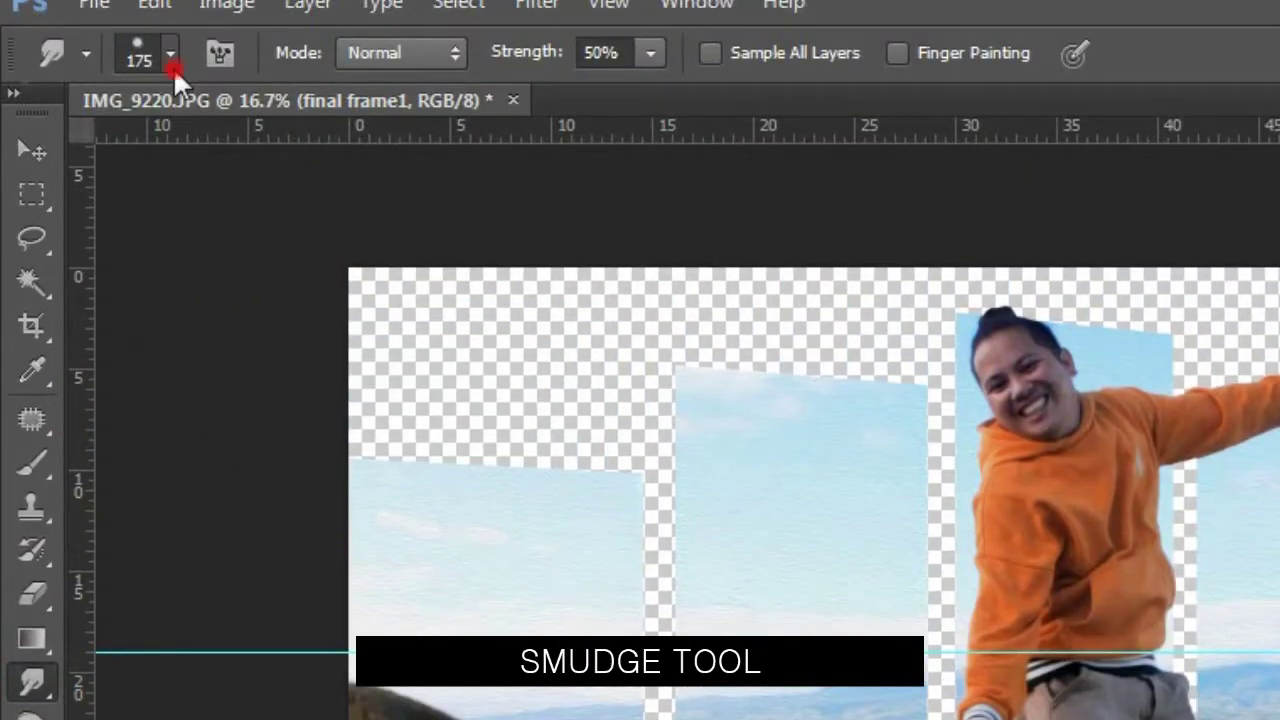
{"action": "left_click", "coordinate": [170, 52]}
{"action": "left_click", "coordinate": [123, 476]}
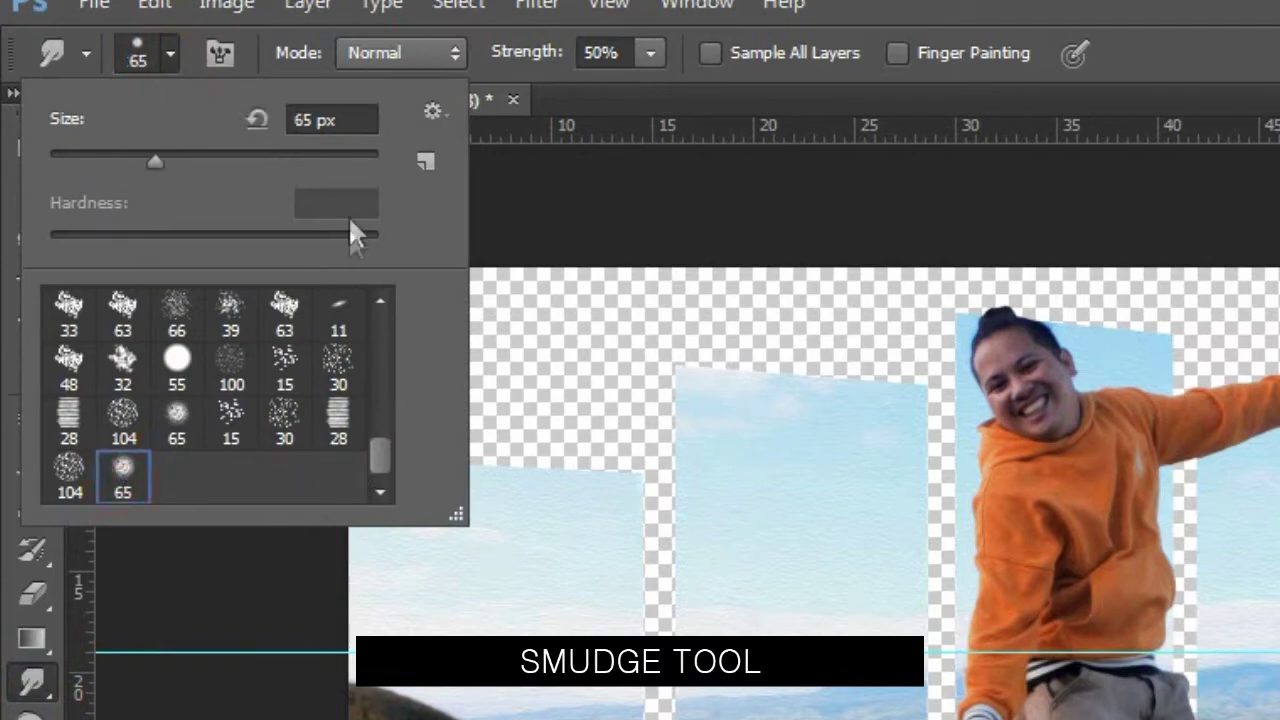
{"action": "left_click", "coordinate": [171, 53]}
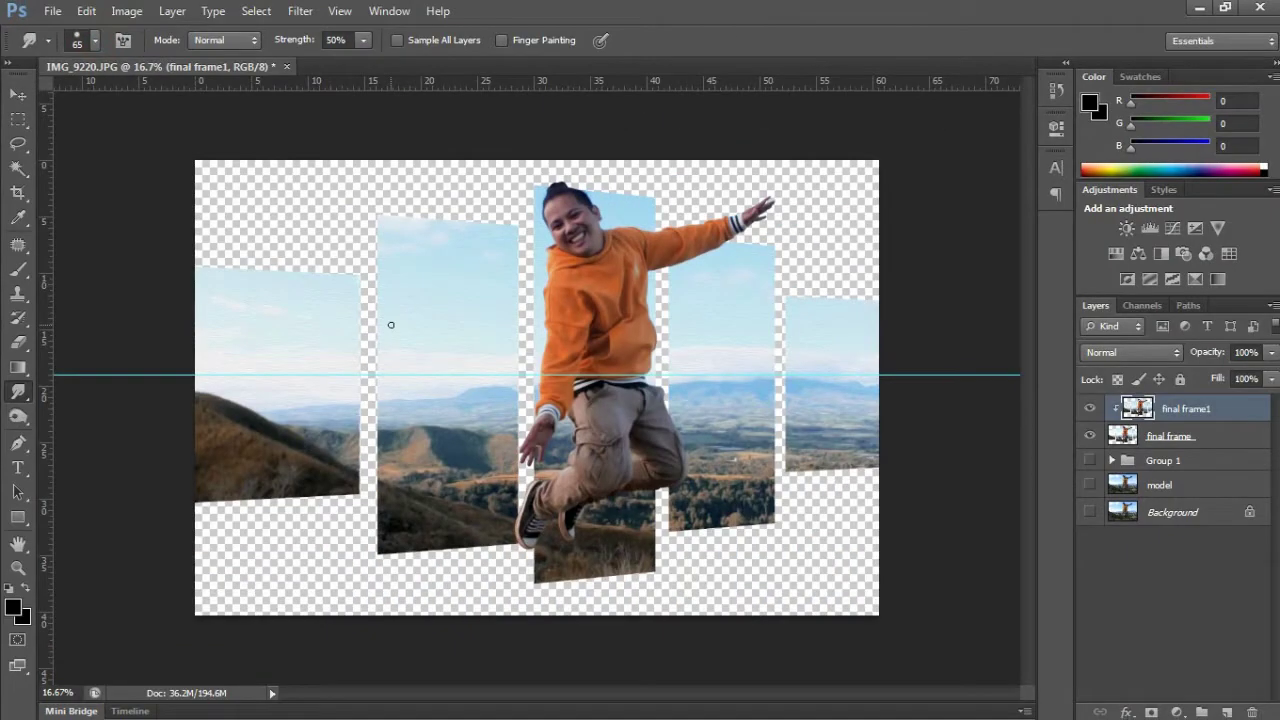
{"action": "key", "text": "bracketright"}
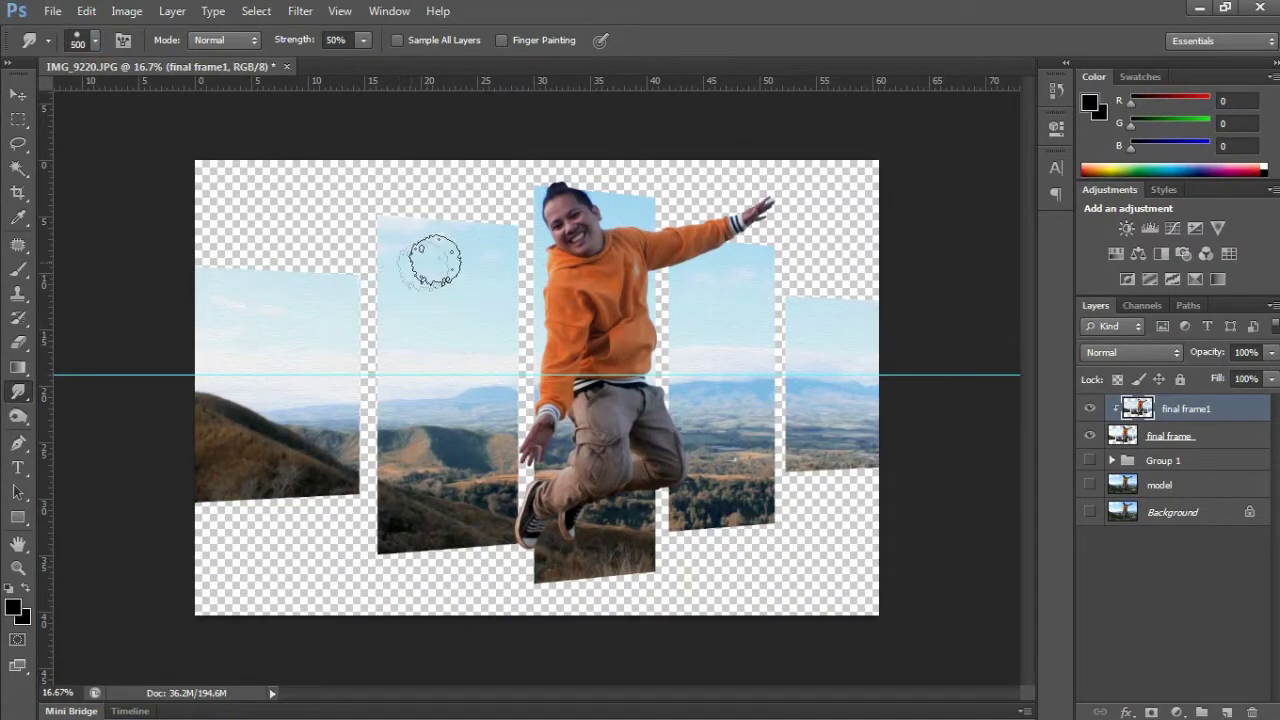
- Zoom in on the face and smudge the forehead skin smooth with a smaller brush
{"action": "key", "text": "ctrl+plus"}
{"action": "key", "text": "ctrl+plus"}
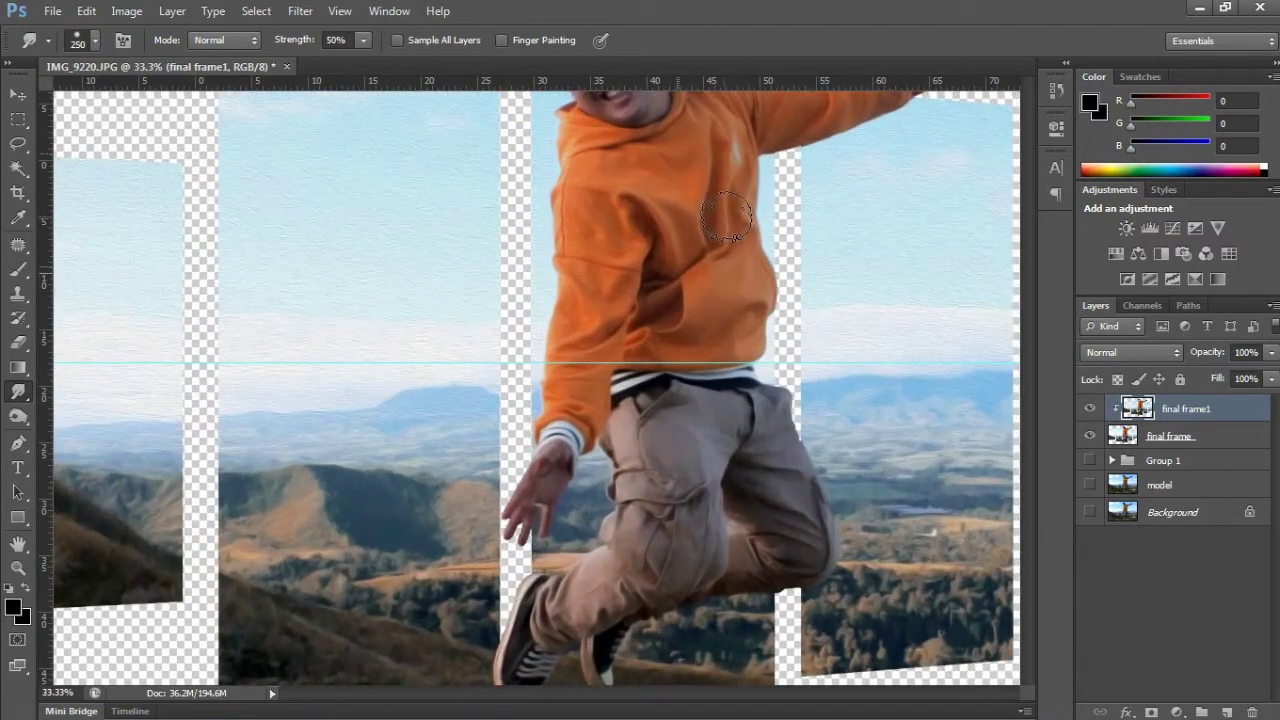
{"action": "scroll", "coordinate": [680, 430], "scroll_direction": "up", "scroll_amount": 3}
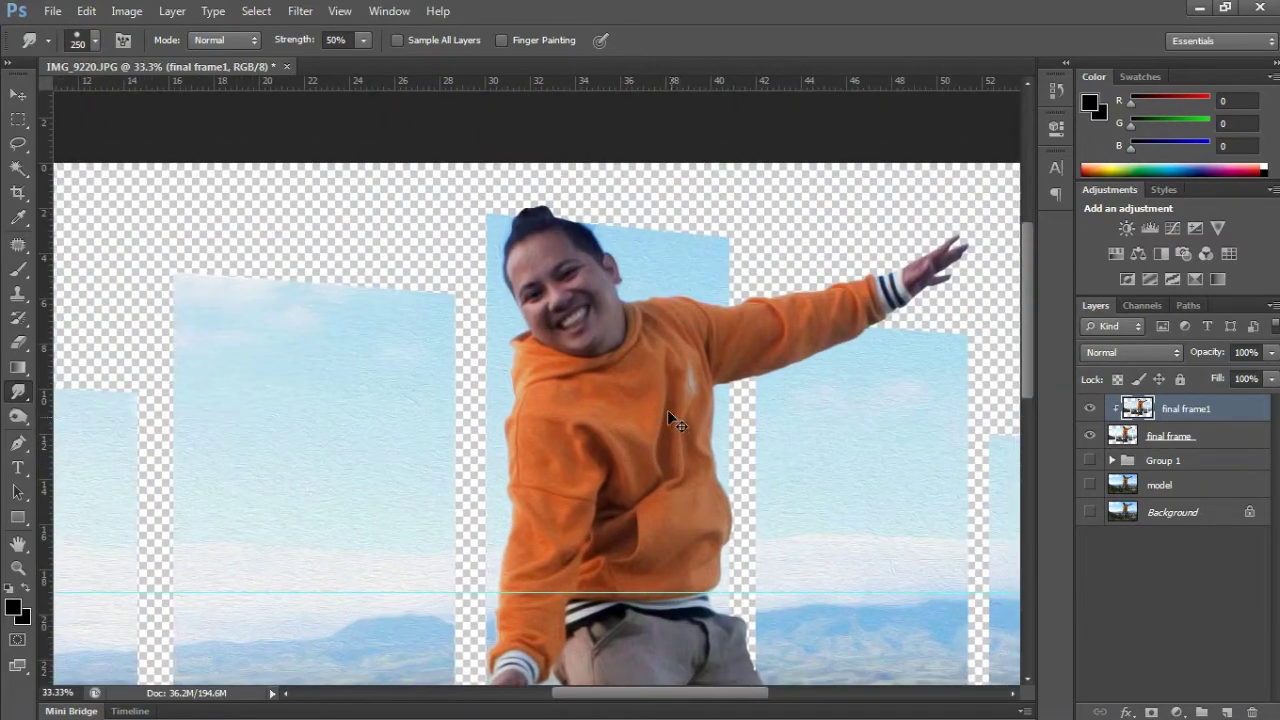
{"action": "key", "text": "ctrl+plus"}
{"action": "key", "text": "bracketleft"}
{"action": "key", "text": "ctrl+plus"}
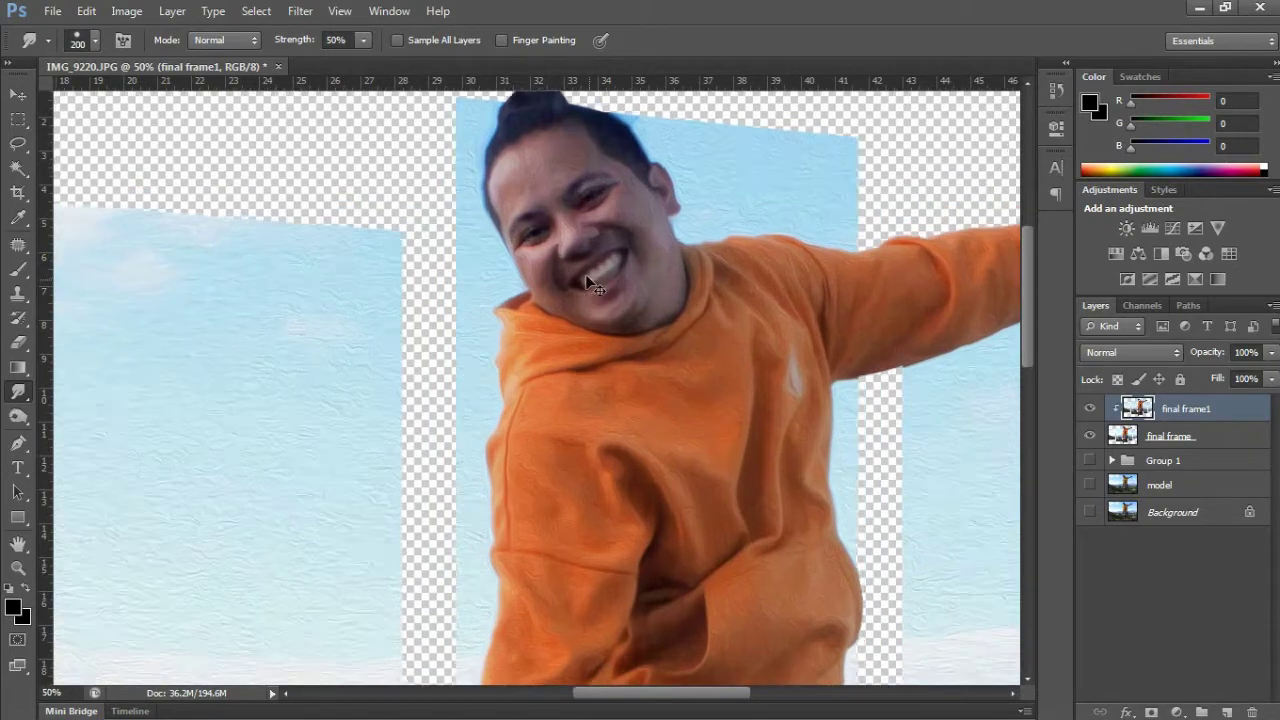
{"action": "left_click_drag", "start_coordinate": [628, 320], "coordinate": [621, 457]}
{"action": "key", "text": "bracketleft"}
{"action": "key", "text": "bracketleft"}
{"action": "key", "text": "bracketleft"}
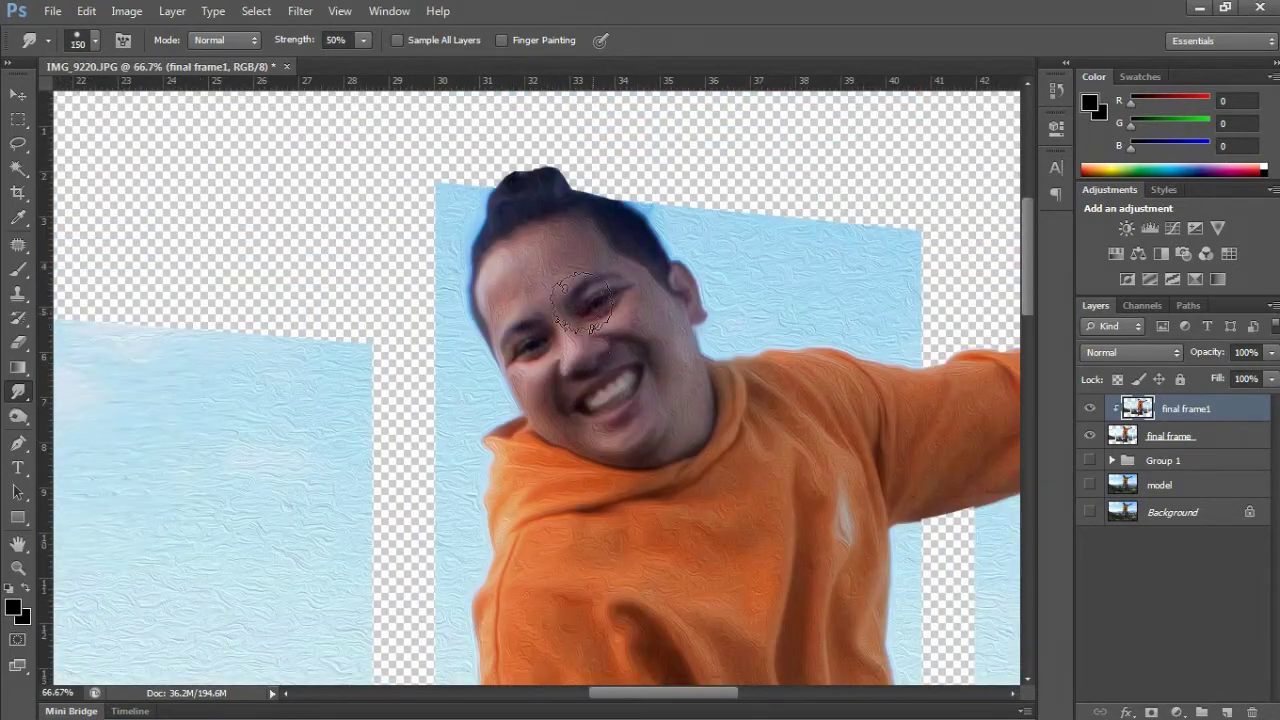
{"action": "key", "text": "ctrl+z"}
{"action": "left_click_drag", "start_coordinate": [557, 240], "coordinate": [547, 292]}
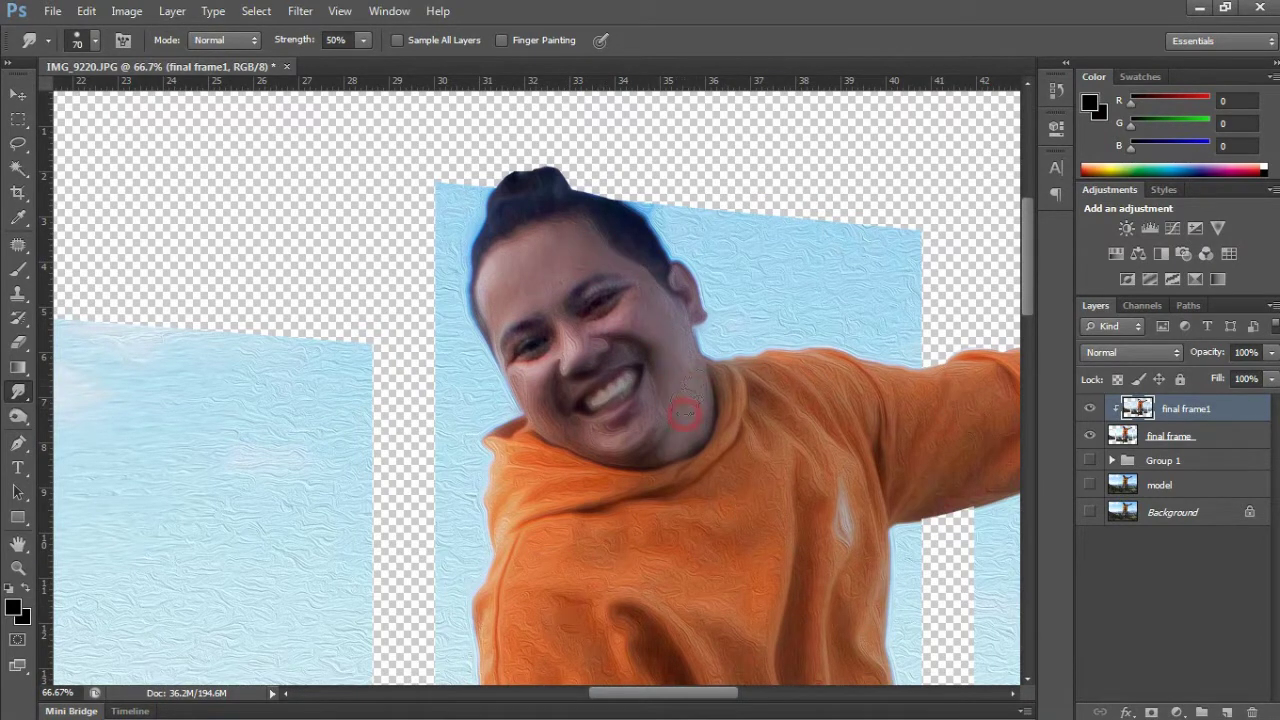
- Lower smudge strength to 25% and work over the hoodie and trousers
{"action": "left_click_drag", "start_coordinate": [325, 46], "coordinate": [292, 50]}
{"action": "key", "text": "ctrl+minus"}
{"action": "key", "text": "ctrl+minus"}
{"action": "key", "text": "bracketleft"}
{"action": "key", "text": "bracketleft"}
{"action": "key", "text": "bracketleft"}
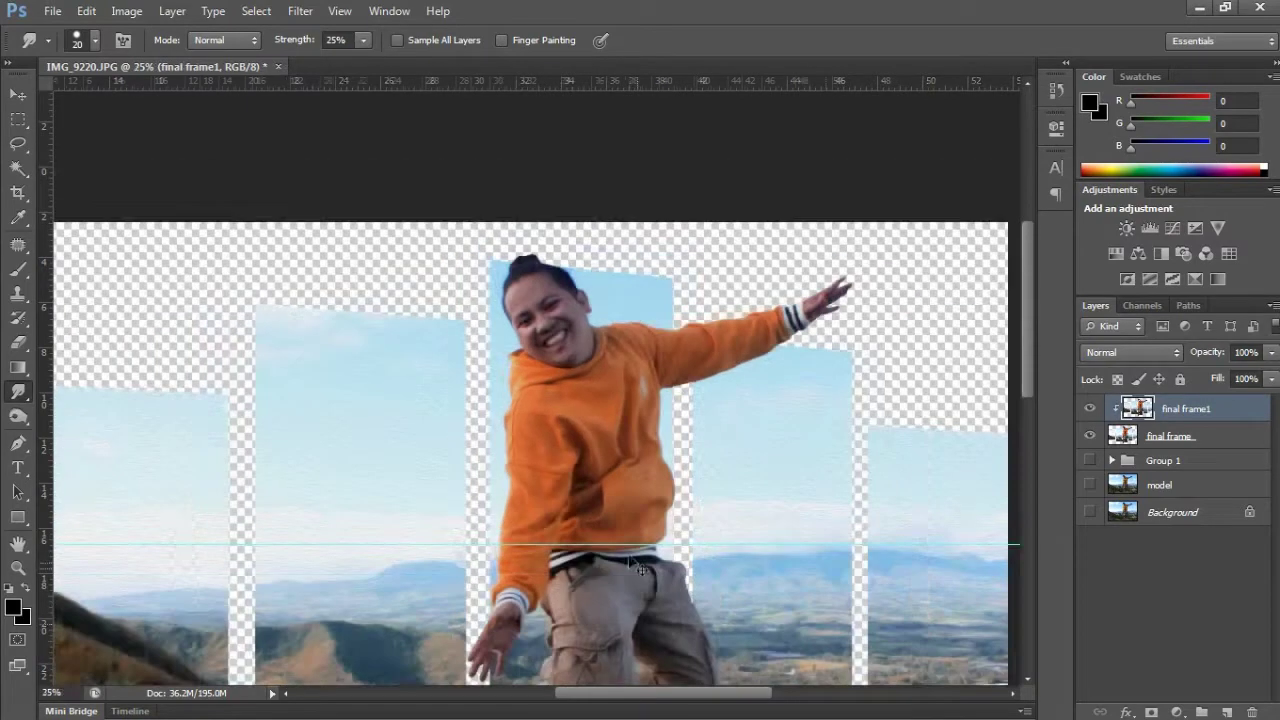
{"action": "key", "text": "ctrl+plus"}
{"action": "key", "text": "ctrl+plus"}
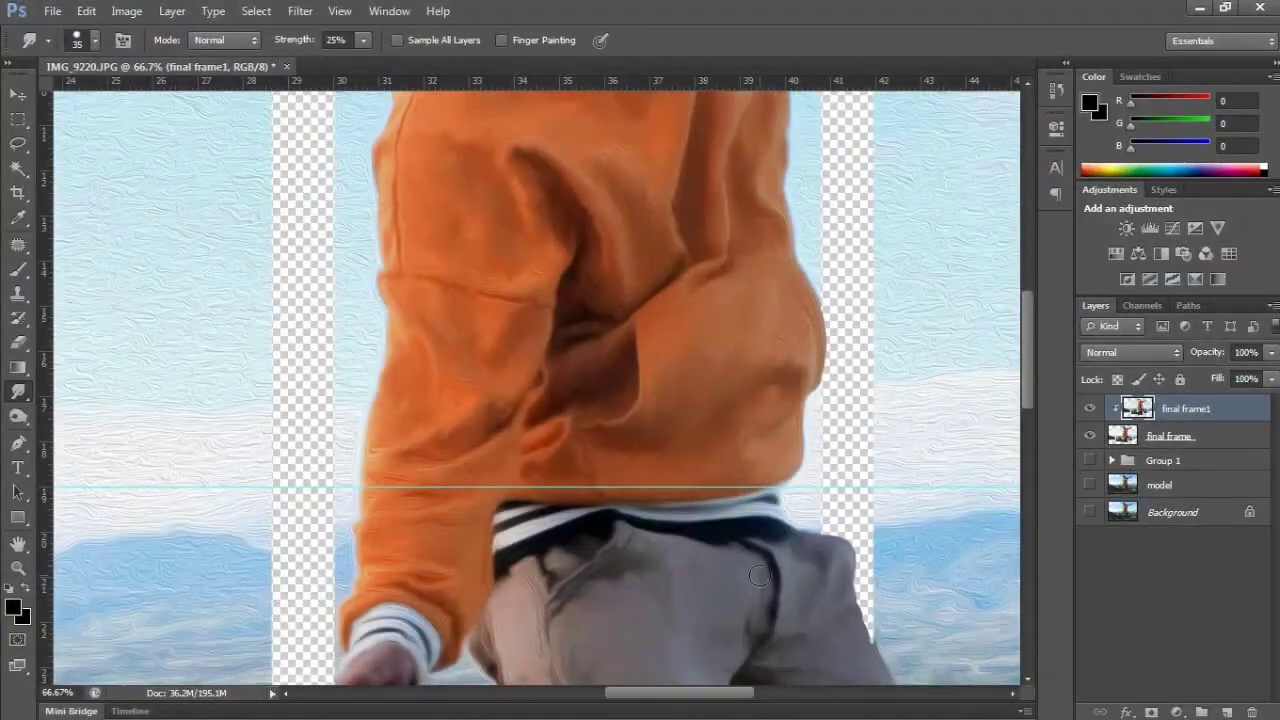
{"action": "key", "text": "ctrl+minus"}
{"action": "key", "text": "ctrl+minus"}
{"action": "key", "text": "ctrl+minus"}
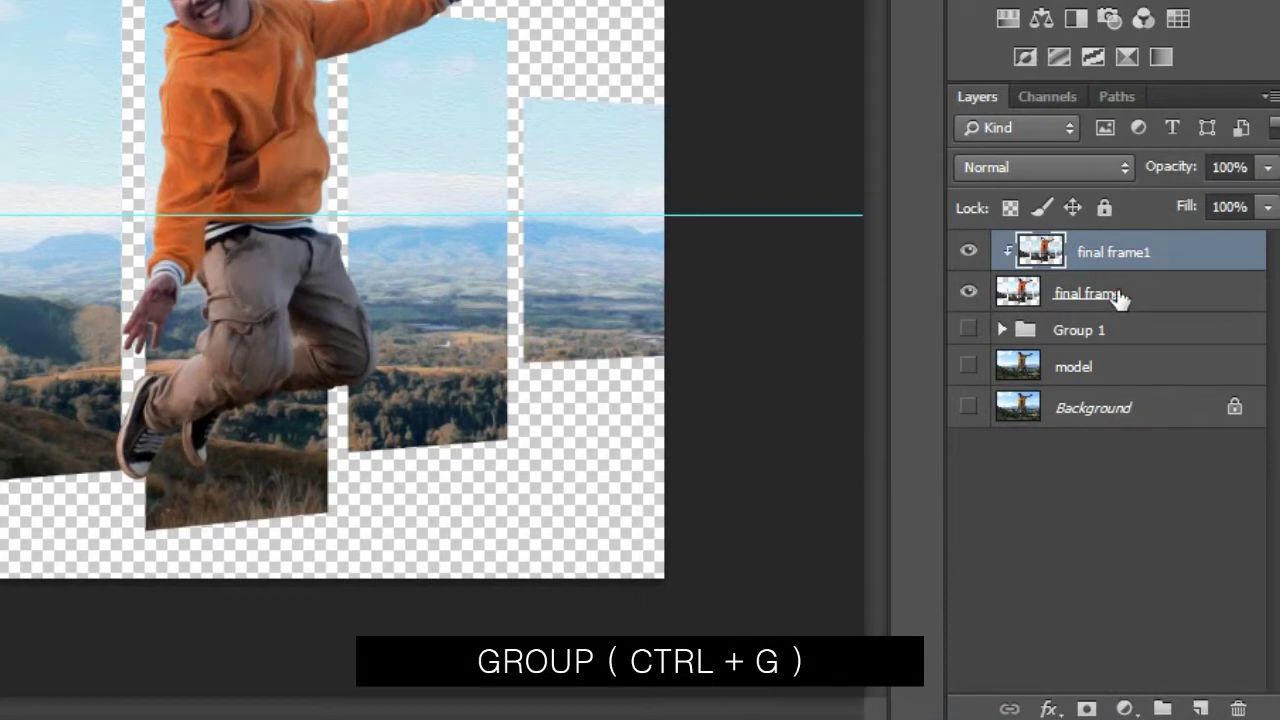
- Group the final frame and final frame1 layers into Group 2
{"action": "left_click", "coordinate": [1122, 296], "text": "shift"}
{"action": "right_click", "coordinate": [1127, 296]}
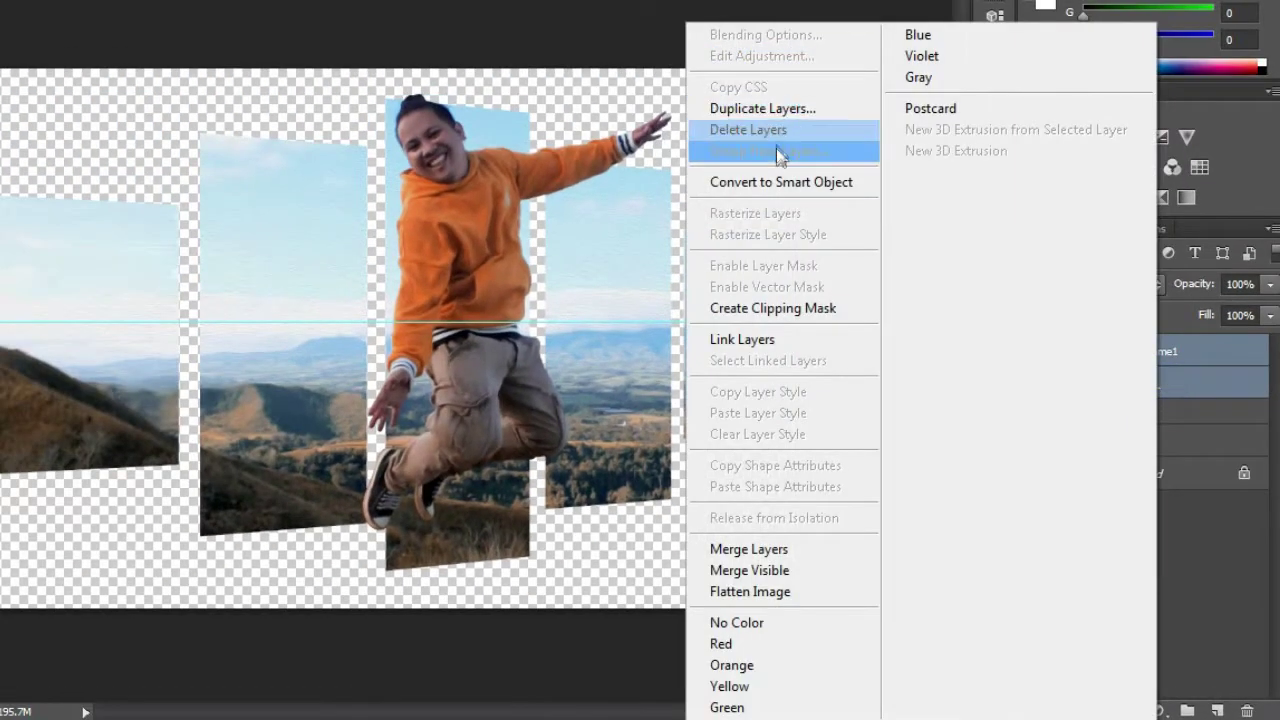
{"action": "left_click", "coordinate": [777, 151]}
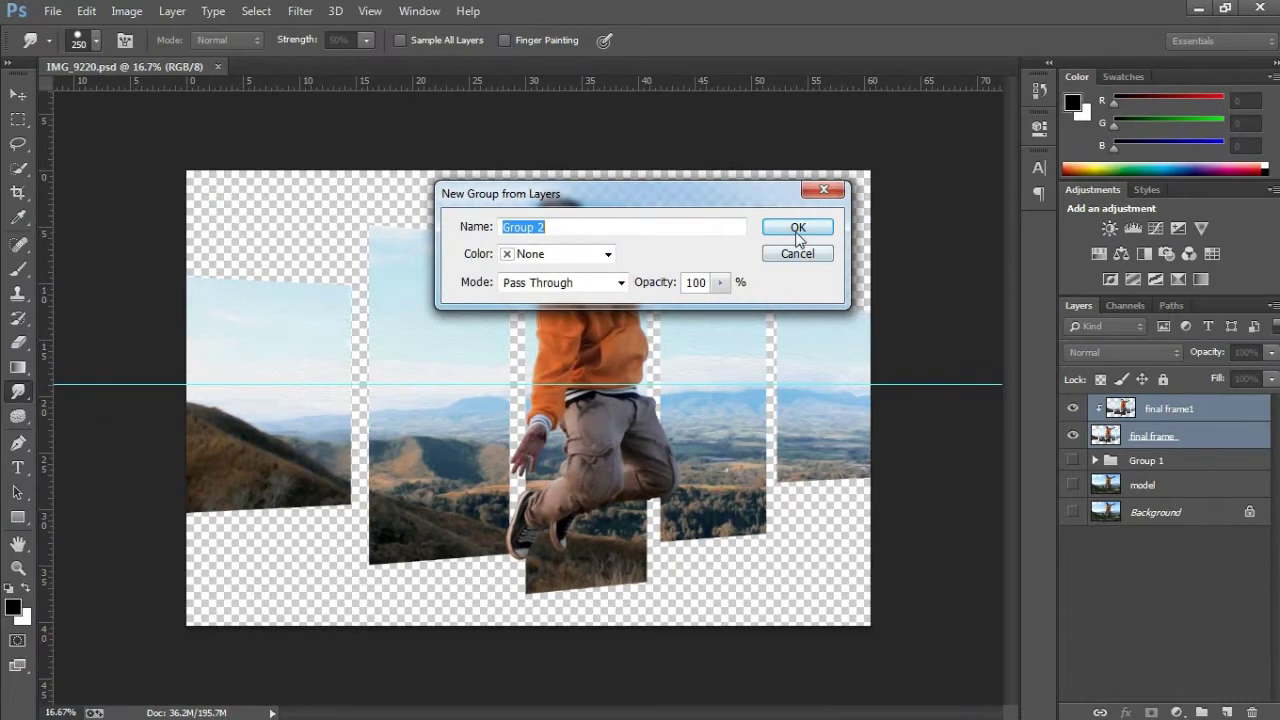
{"action": "left_click", "coordinate": [797, 228]}
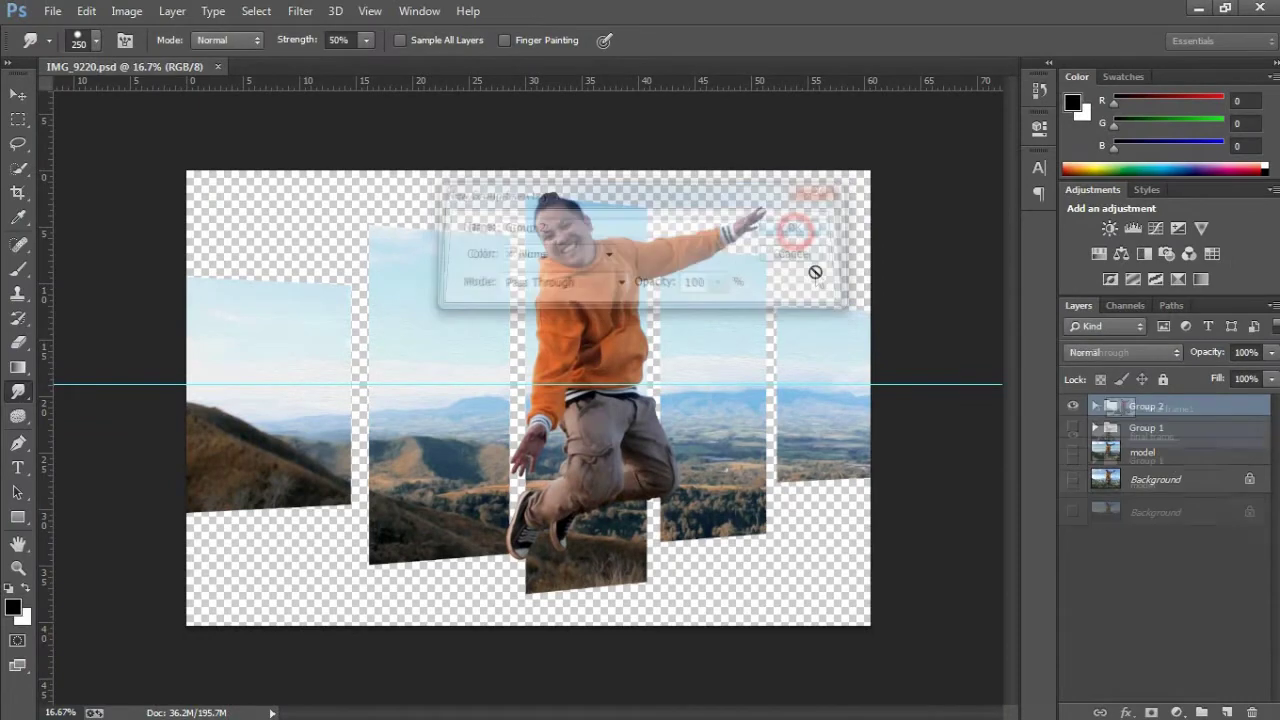
- Duplicate Group 2 and rename the copy 'final cc'
{"action": "key", "text": "ctrl+j"}
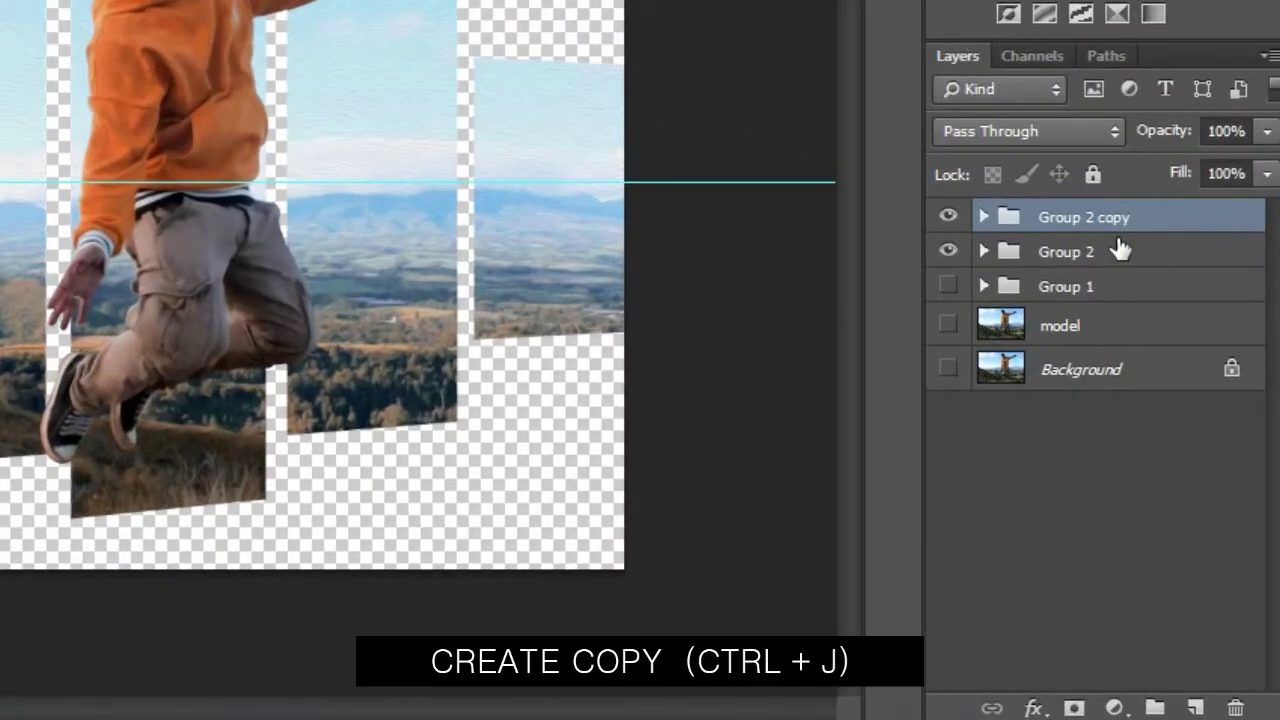
{"action": "double_click", "coordinate": [1080, 222]}
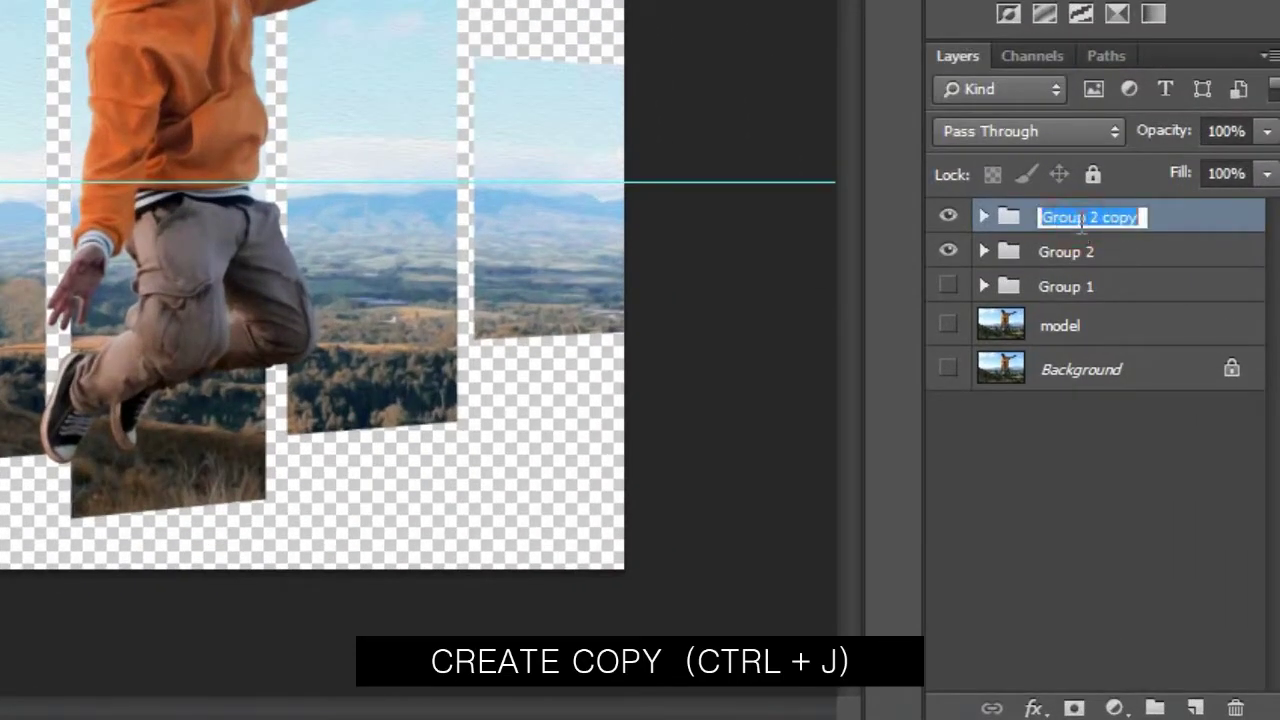
{"action": "type", "text": "final"}
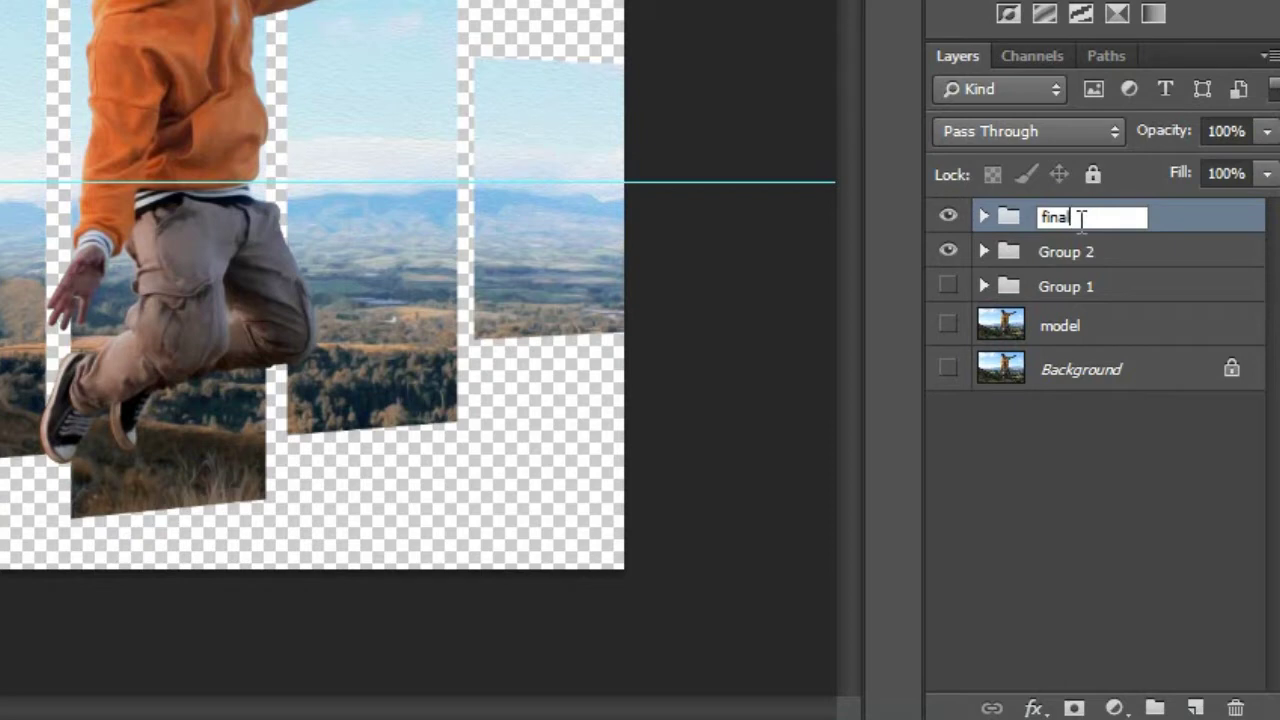
{"action": "type", "text": "c"}
{"action": "key", "text": "Return"}
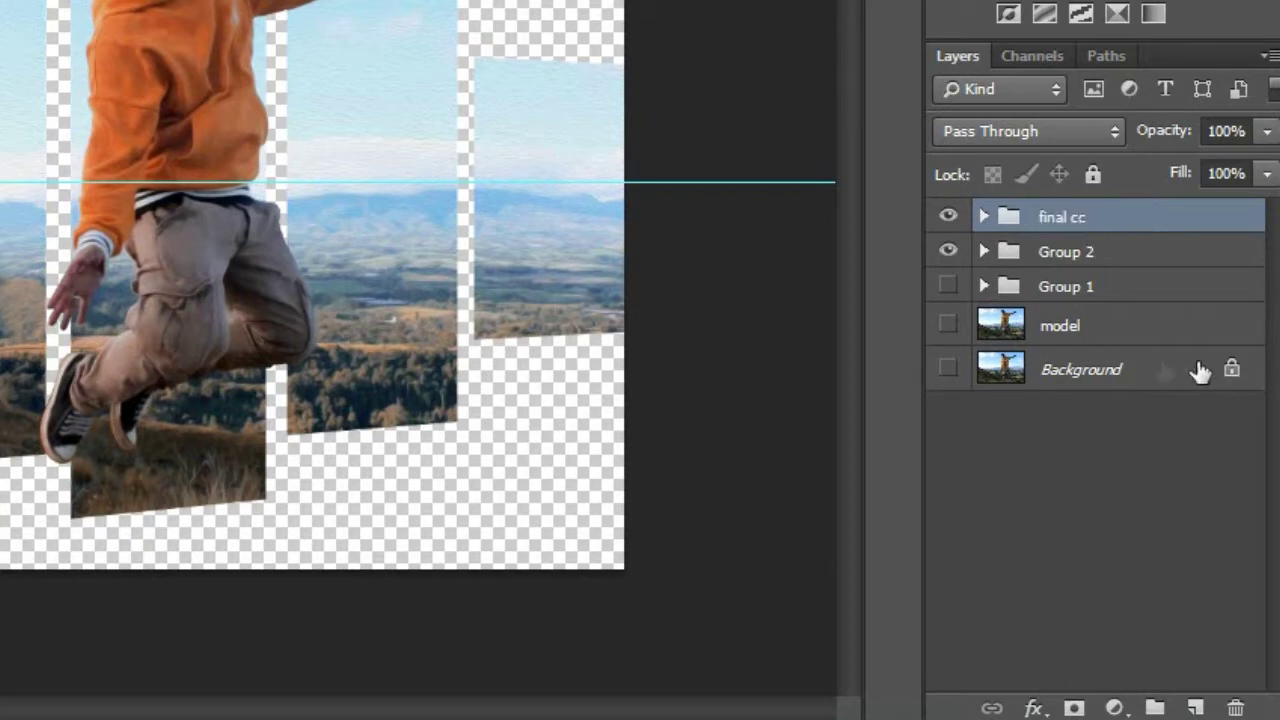
- Hide Group 2, merge a copy of final cc into one layer, and hide final cc
{"action": "left_click", "coordinate": [948, 251]}
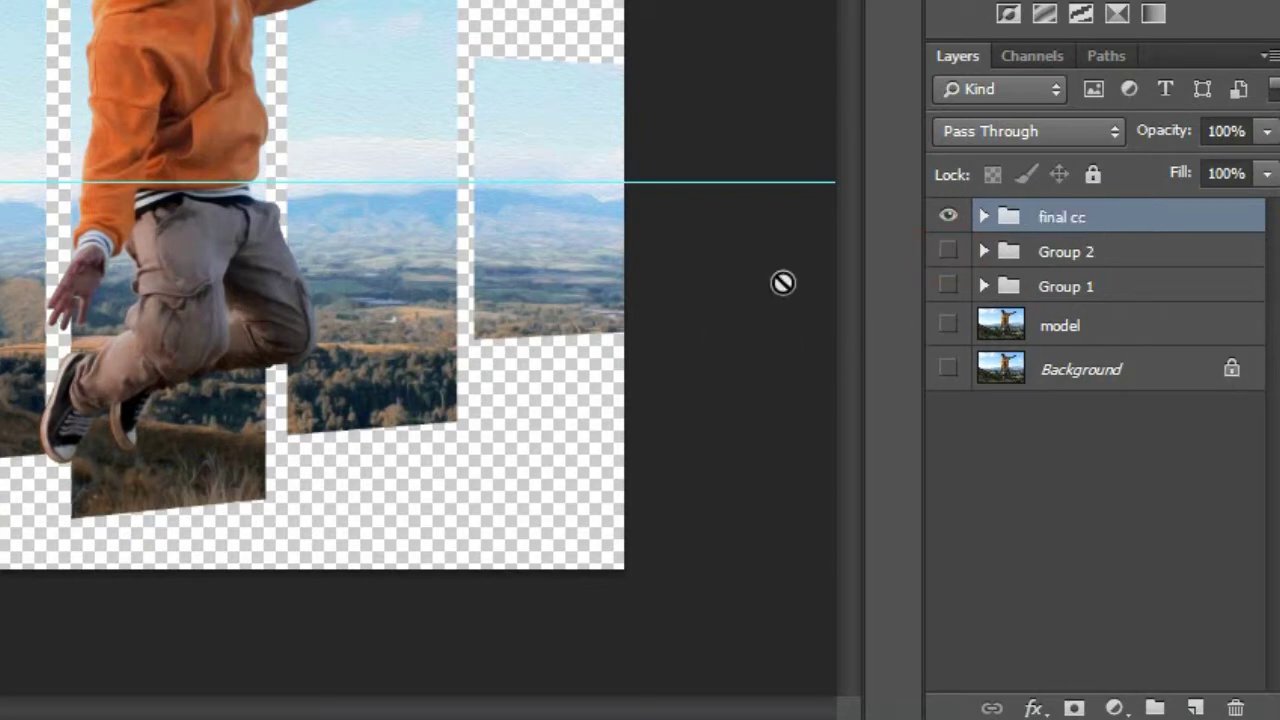
{"action": "key", "text": "ctrl+j"}
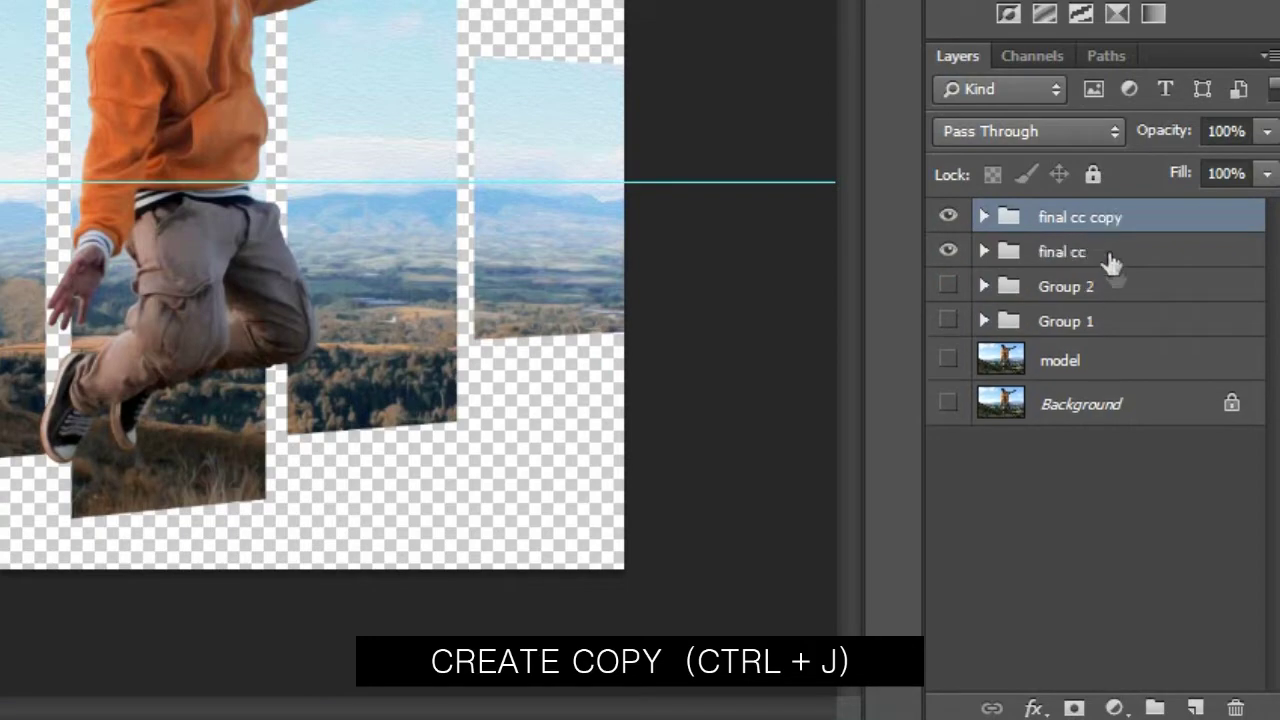
{"action": "key", "text": "ctrl+e"}
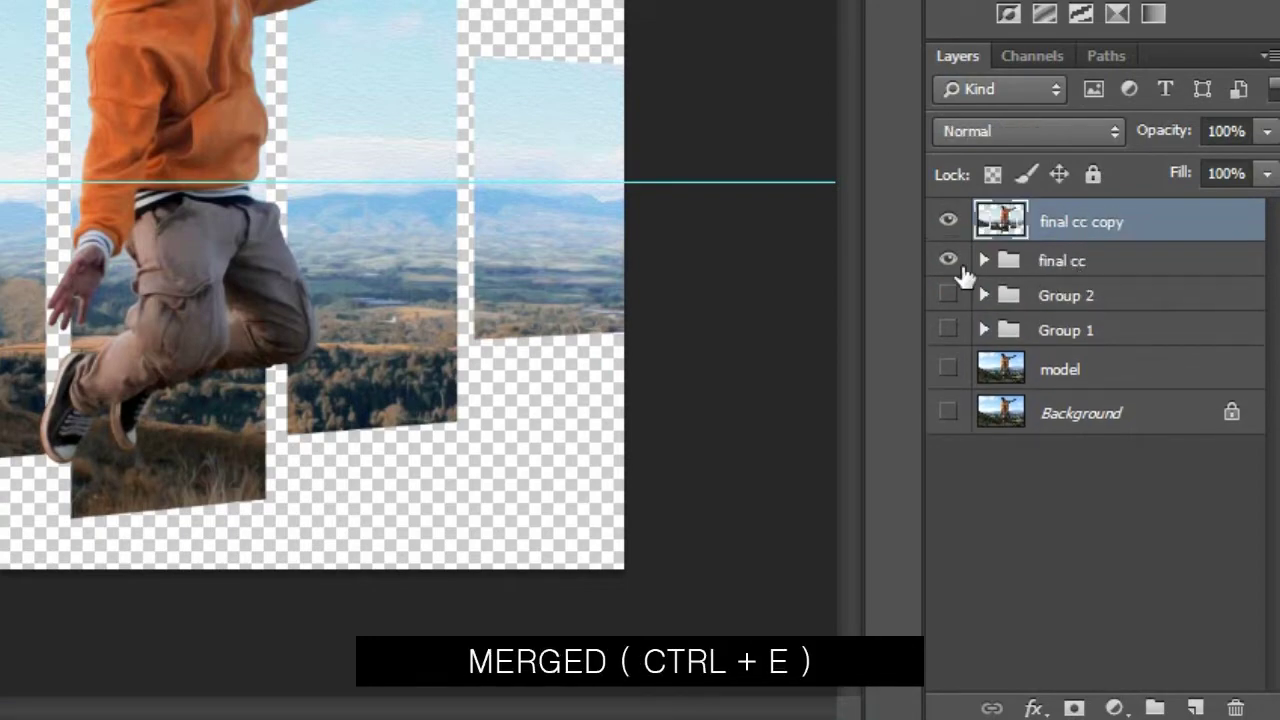
{"action": "left_click", "coordinate": [948, 260]}
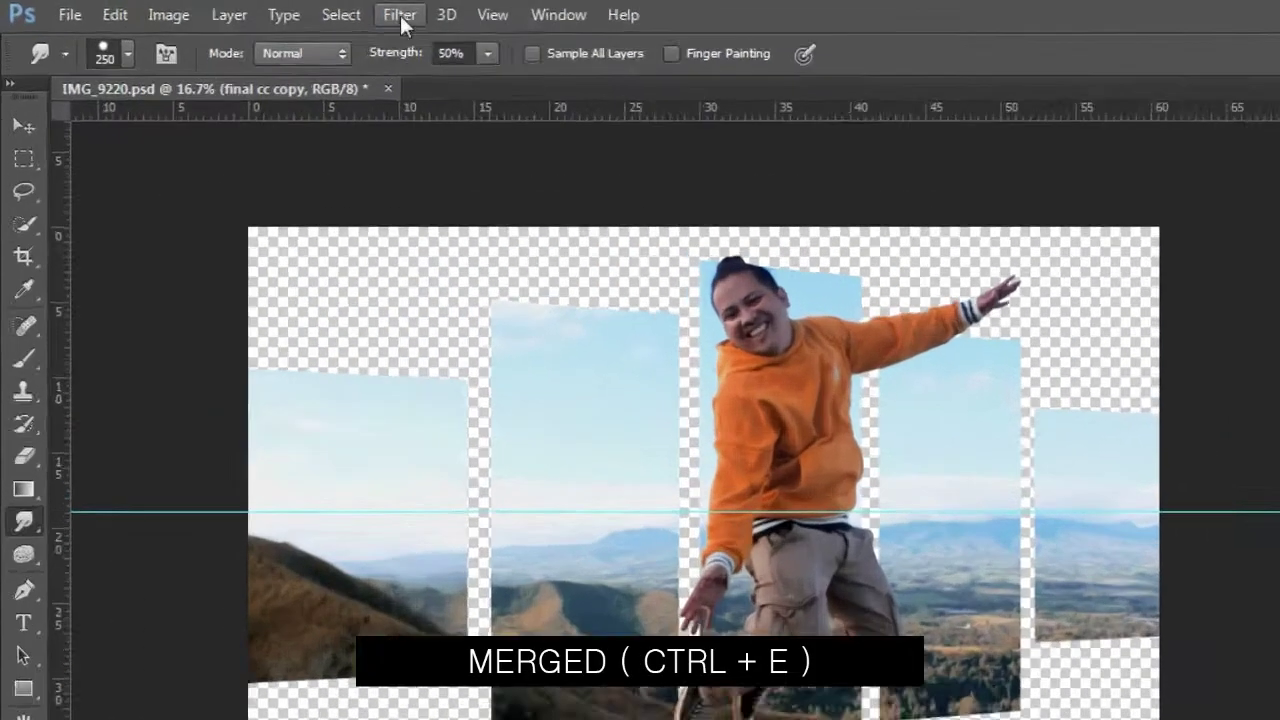
- In Camera Raw, set Exposure -0.40, Contrast +20, Clarity +28, warmer temperature, lifted shadows
{"action": "left_click", "coordinate": [436, 16]}
{"action": "left_click", "coordinate": [494, 172]}
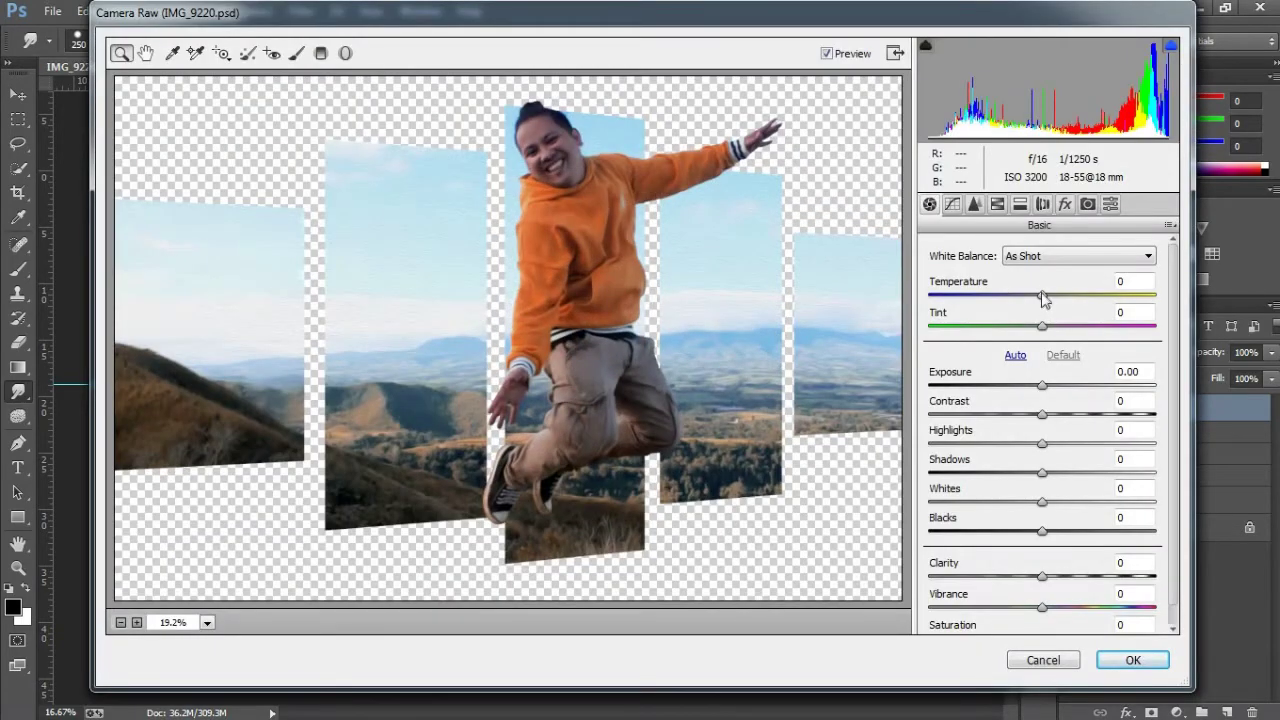
{"action": "left_click_drag", "start_coordinate": [1043, 299], "coordinate": [1045, 300]}
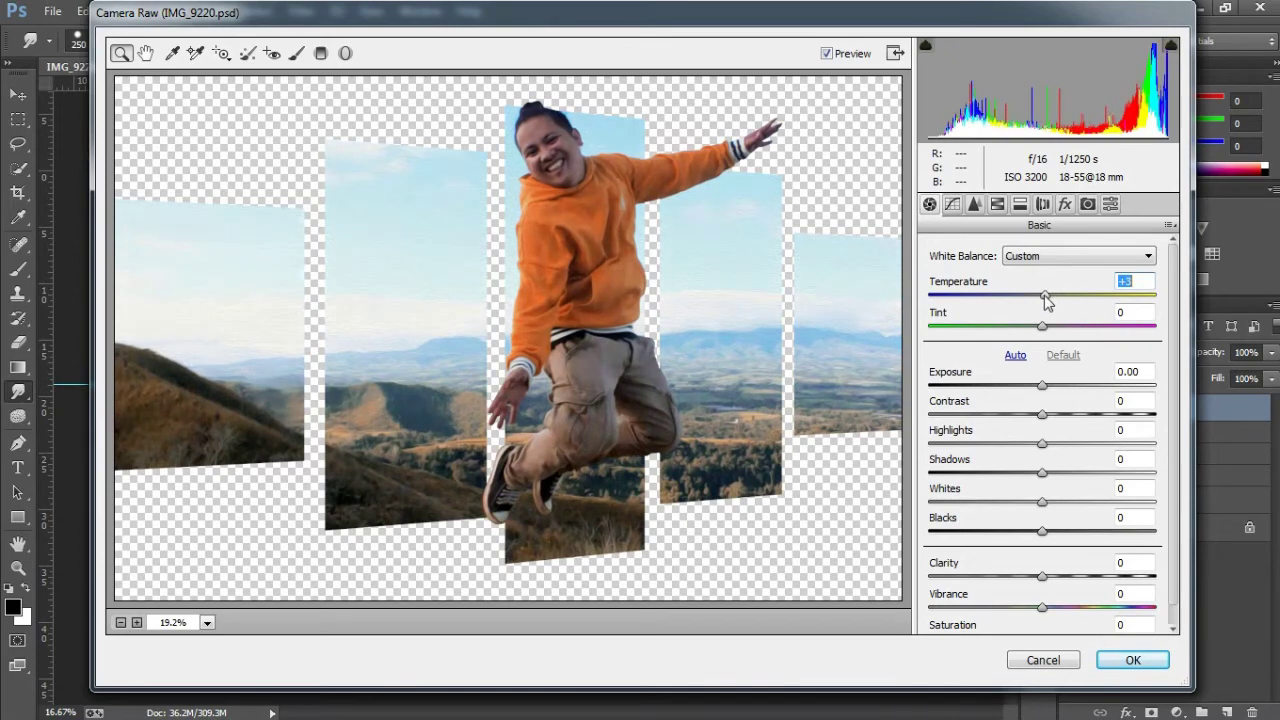
{"action": "left_click_drag", "start_coordinate": [1041, 386], "coordinate": [1035, 388]}
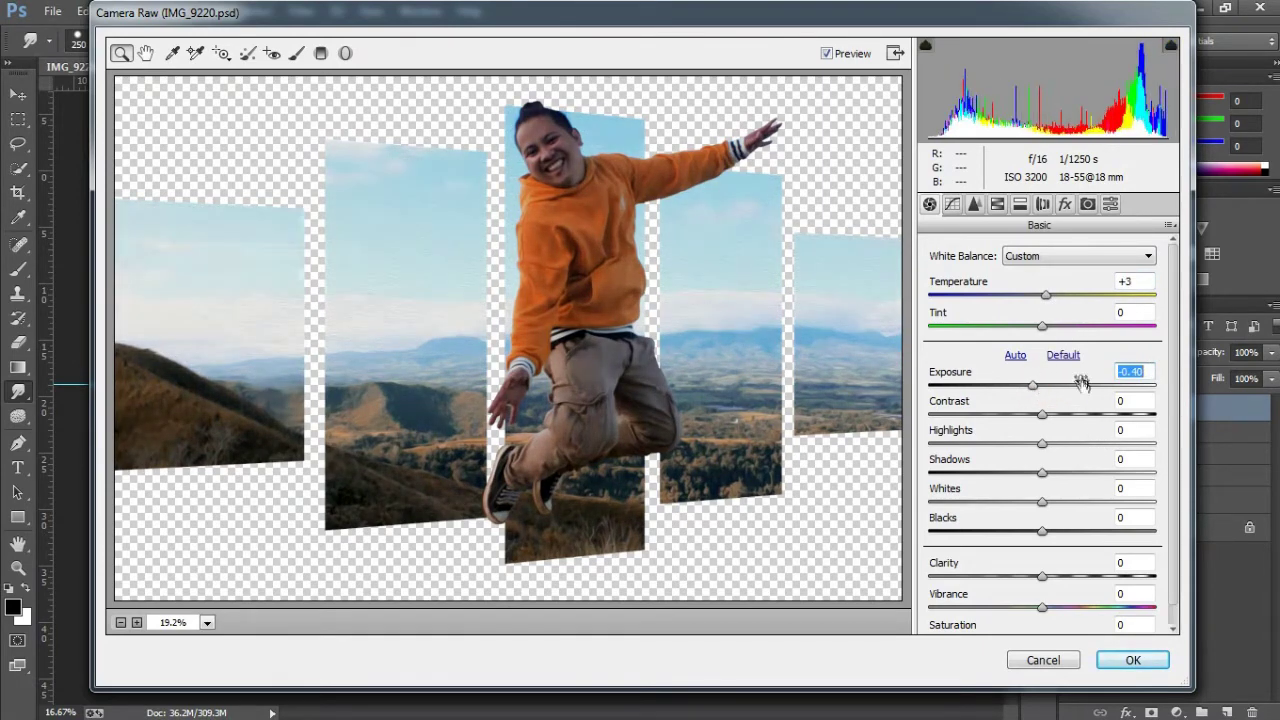
{"action": "left_click_drag", "start_coordinate": [1042, 414], "coordinate": [1064, 414]}
{"action": "mouse_move", "coordinate": [1042, 472]}
{"action": "left_mouse_down"}
{"action": "mouse_move", "coordinate": [1072, 502]}
{"action": "mouse_move", "coordinate": [1018, 531]}
{"action": "left_mouse_up"}
{"action": "left_click_drag", "start_coordinate": [1042, 576], "coordinate": [1073, 576]}
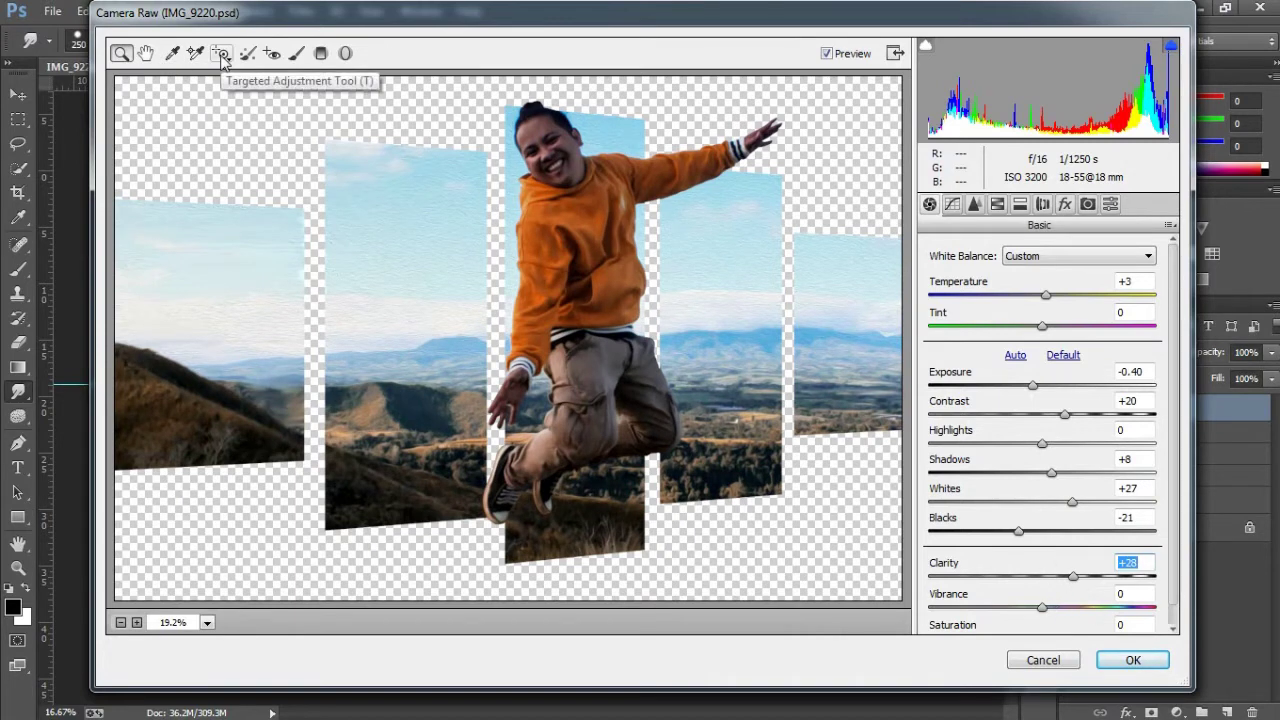
- Try the local adjustment brush, add a -8 vignette, and apply Camera Raw
{"action": "left_click", "coordinate": [146, 53]}
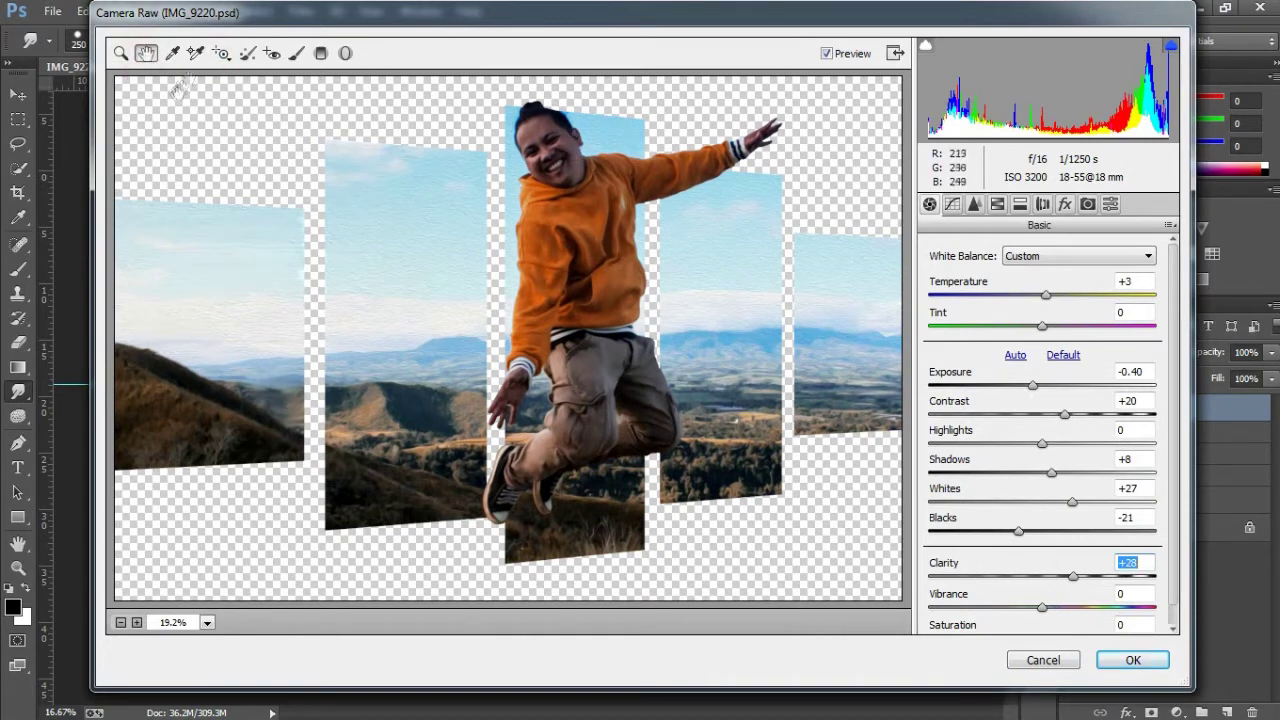
{"action": "left_click", "coordinate": [296, 53]}
{"action": "key", "text": "bracketleft"}
{"action": "key", "text": "bracketleft"}
{"action": "key", "text": "bracketleft"}
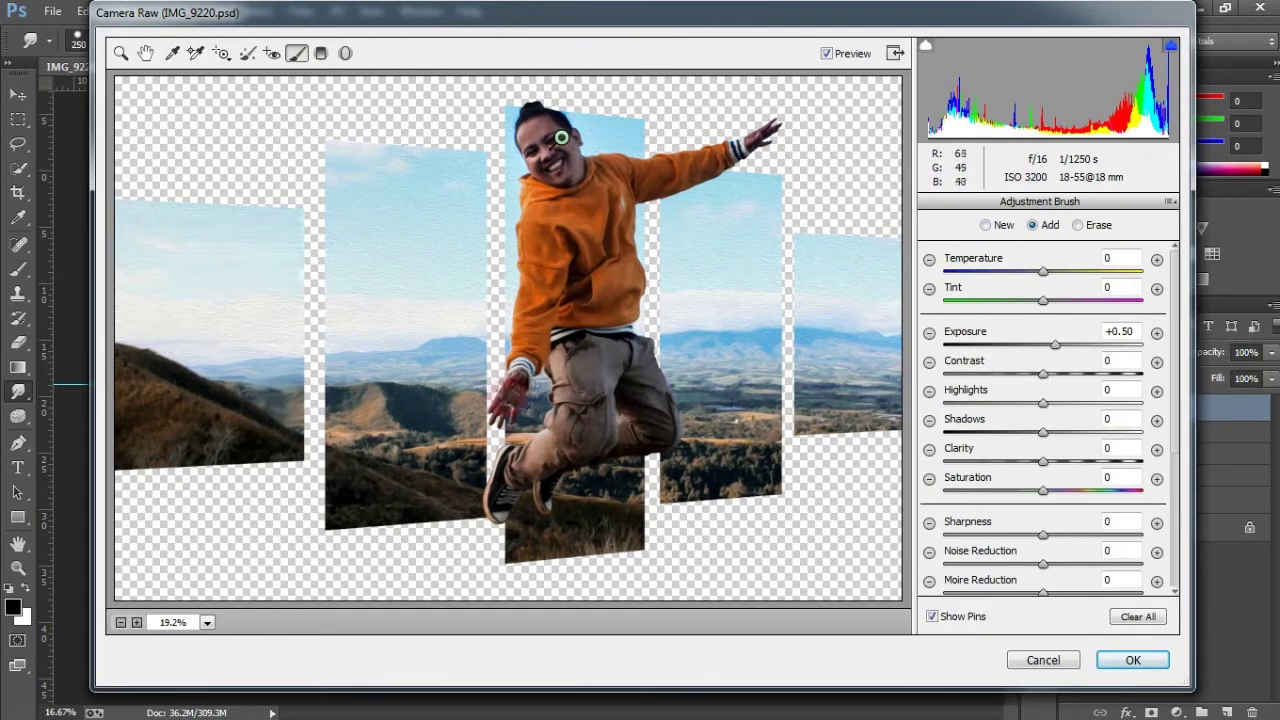
{"action": "left_click", "coordinate": [826, 53]}
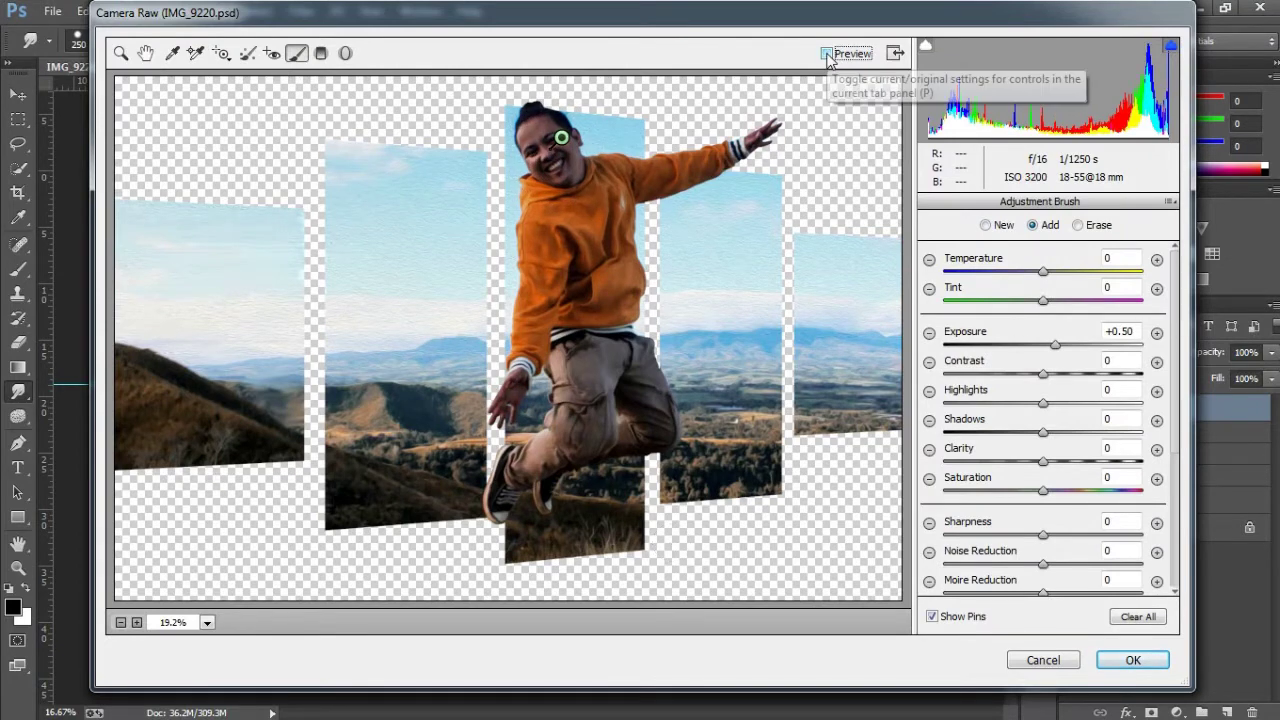
{"action": "left_click", "coordinate": [826, 53]}
{"action": "key", "text": "z"}
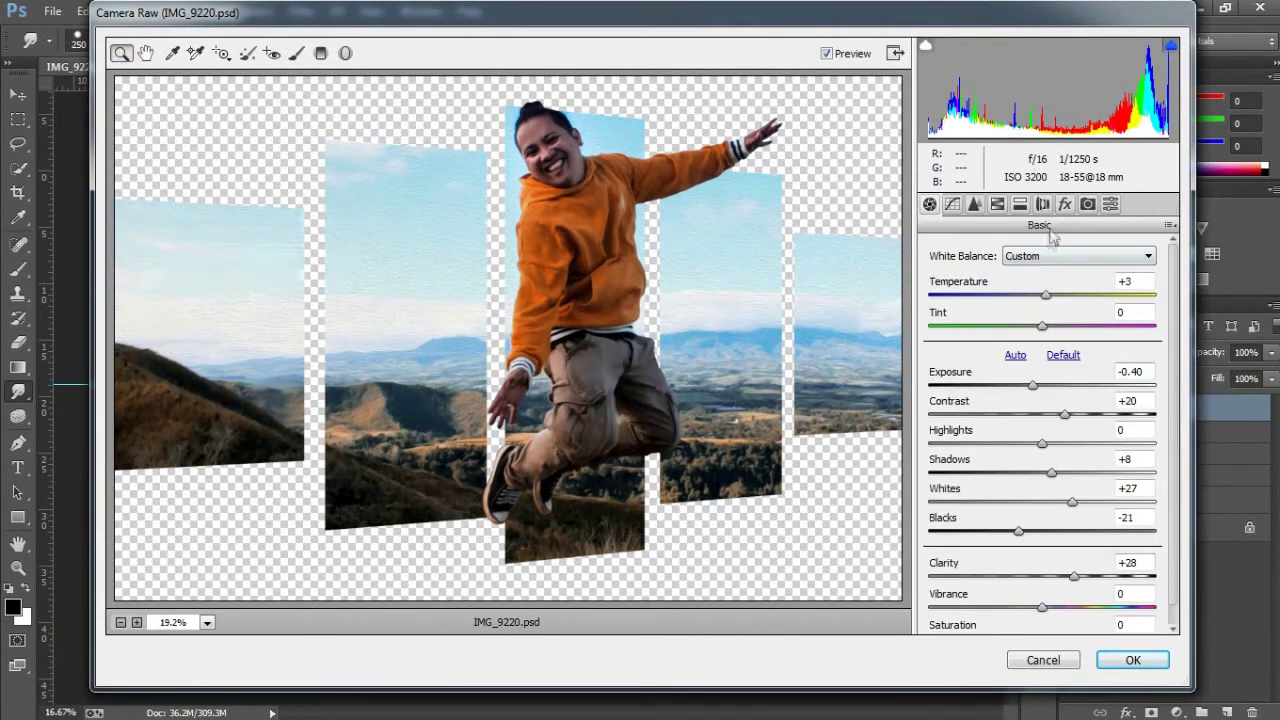
{"action": "left_click", "coordinate": [1064, 204]}
{"action": "mouse_move", "coordinate": [1047, 447]}
{"action": "left_mouse_down"}
{"action": "mouse_move", "coordinate": [998, 449]}
{"action": "mouse_move", "coordinate": [1066, 451]}
{"action": "mouse_move", "coordinate": [1040, 453]}
{"action": "left_mouse_up"}
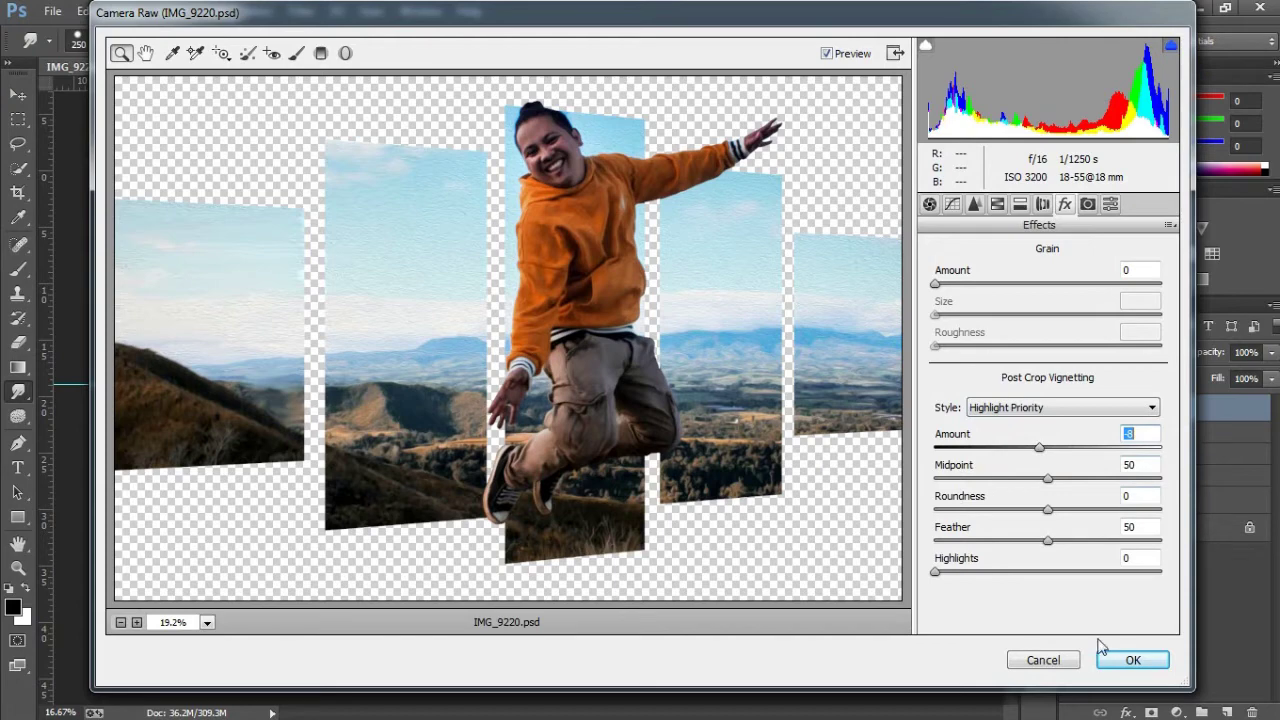
{"action": "left_click", "coordinate": [1127, 661]}
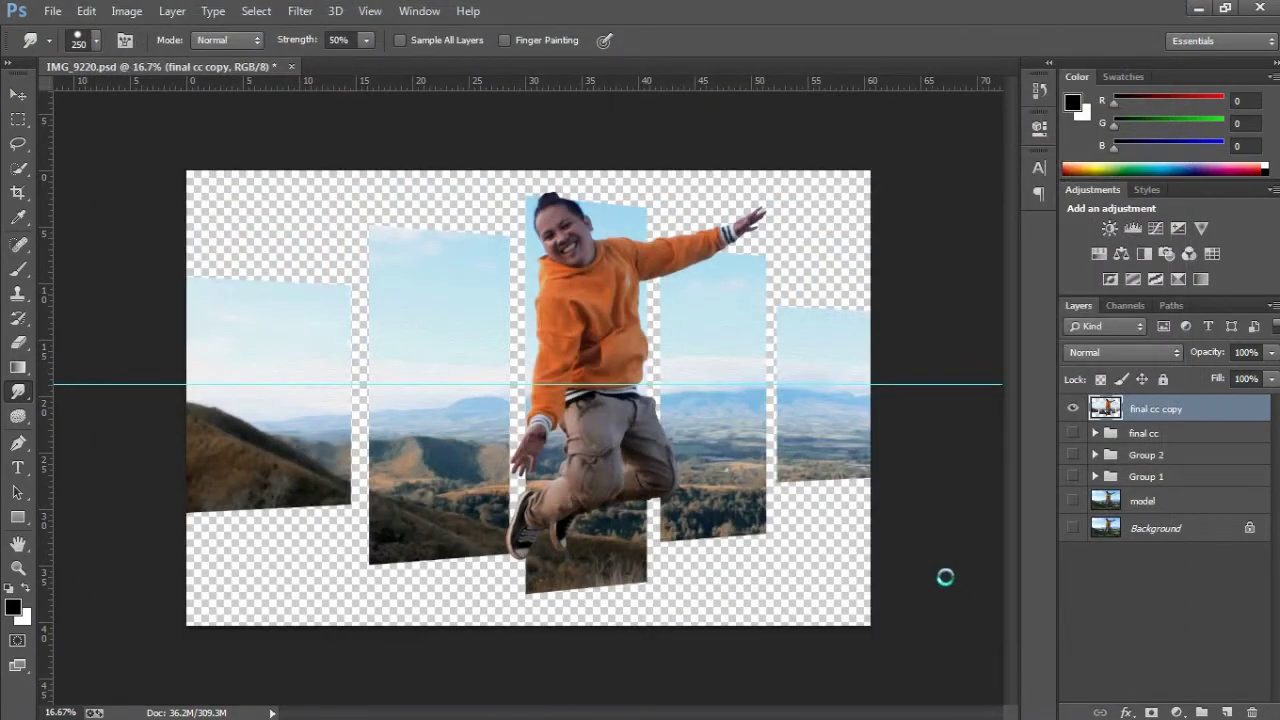
- Compare layer visibility, then lift the Curves black point for a faded matte look
{"action": "left_click", "coordinate": [1072, 433]}
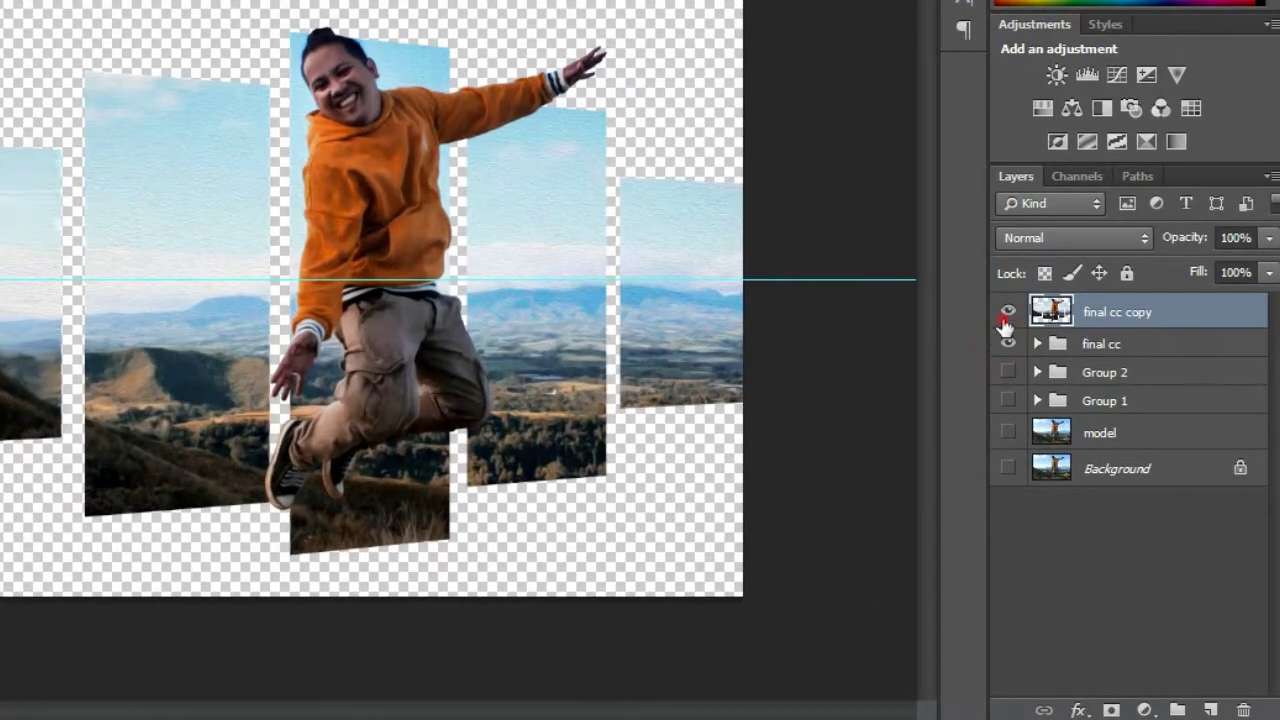
{"action": "left_click", "coordinate": [1007, 316]}
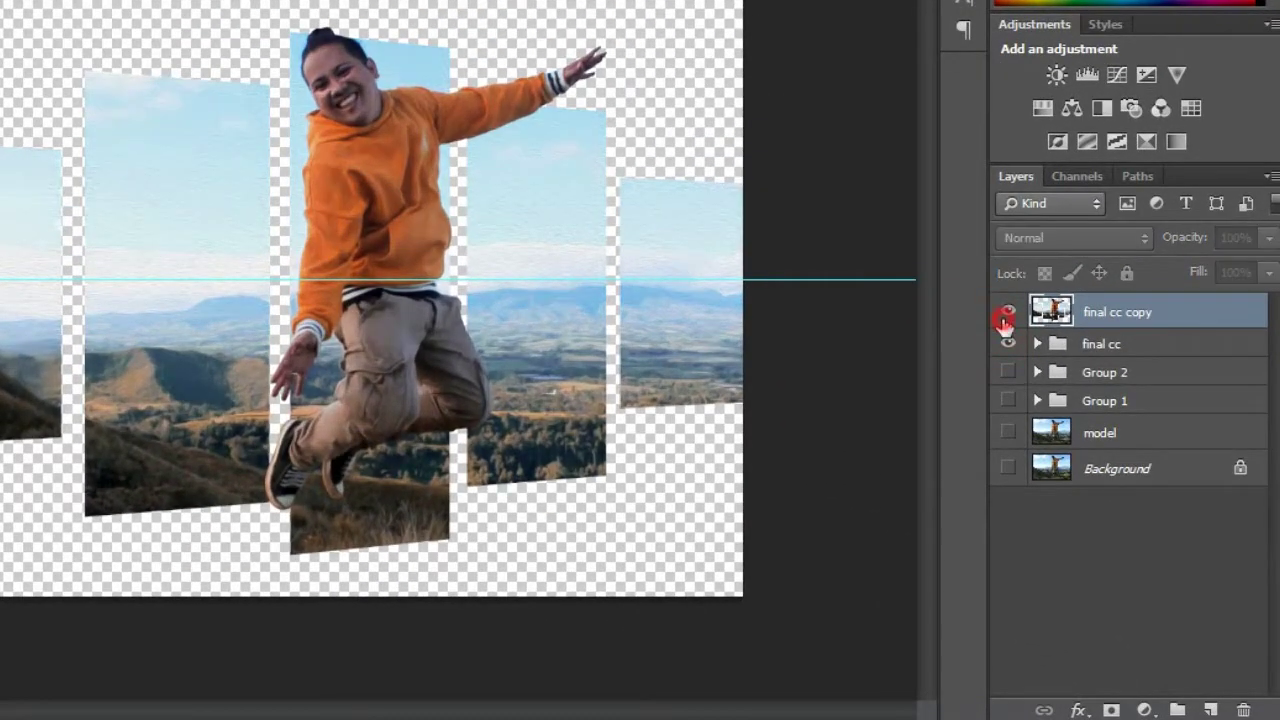
{"action": "left_click", "coordinate": [1006, 316]}
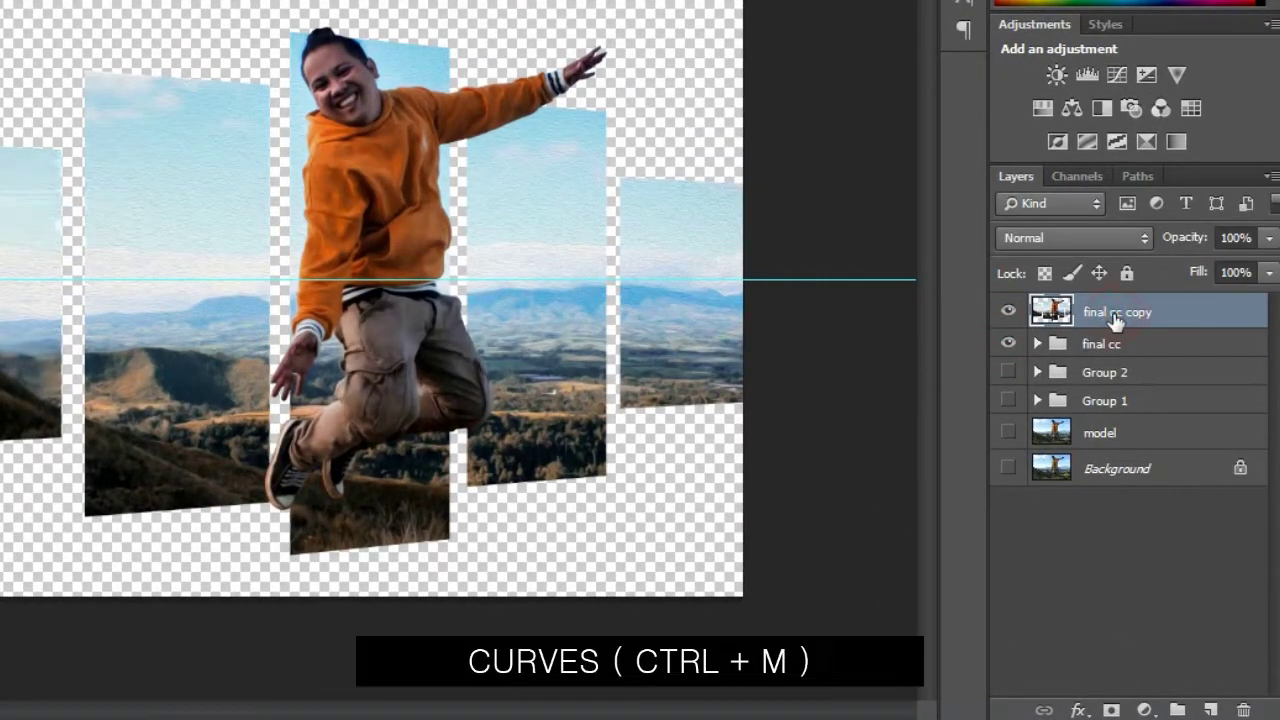
{"action": "key", "text": "ctrl+m"}
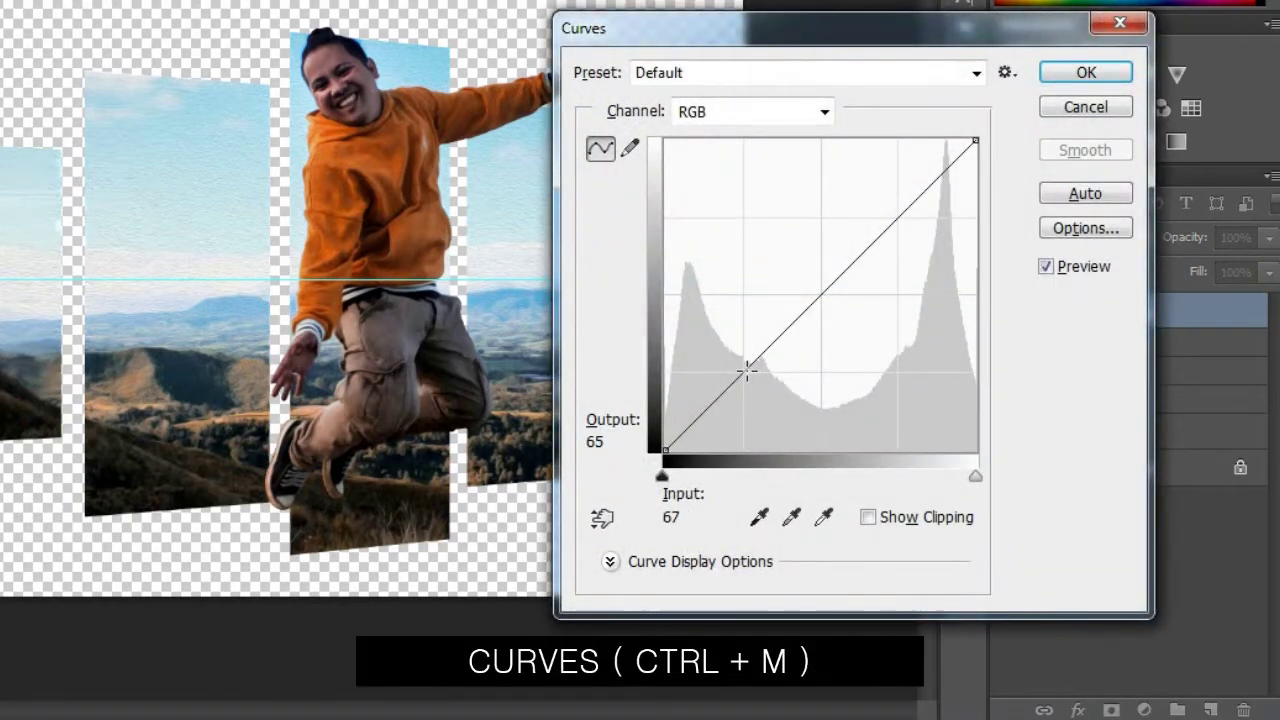
{"action": "left_click", "coordinate": [747, 372]}
{"action": "left_click", "coordinate": [821, 296]}
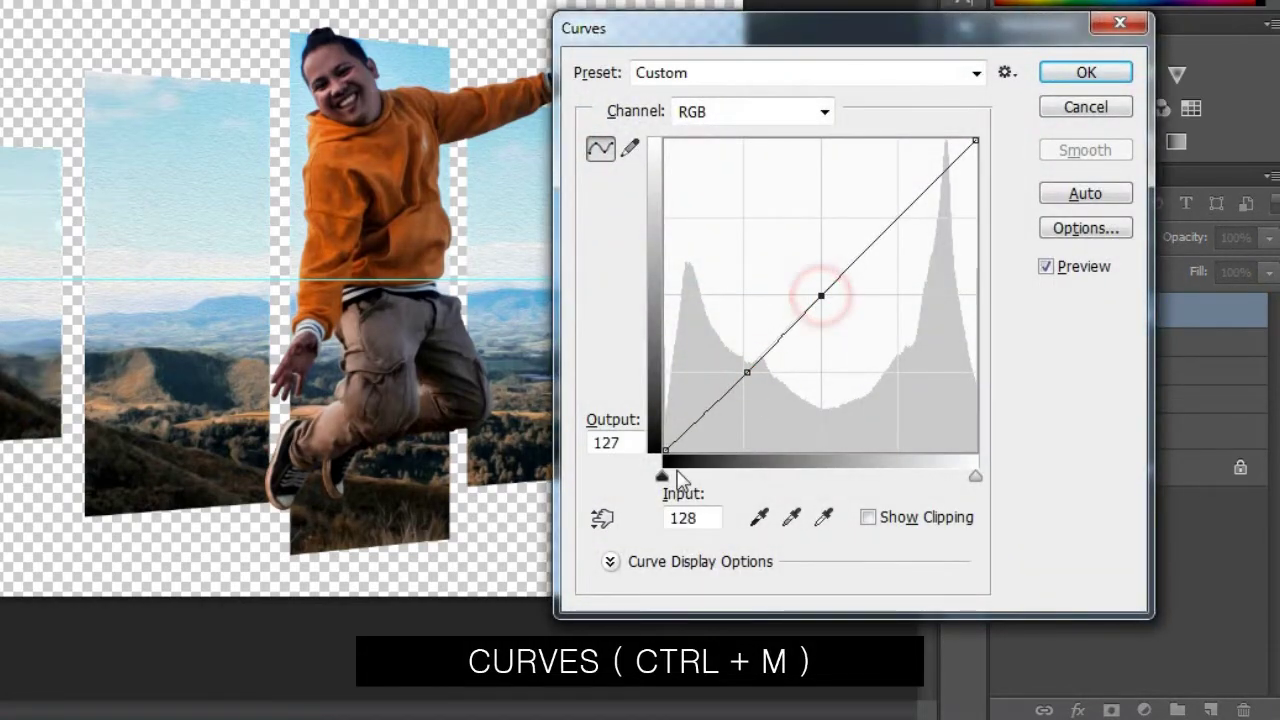
{"action": "left_click_drag", "start_coordinate": [662, 447], "coordinate": [667, 396]}
{"action": "key", "text": "Return"}
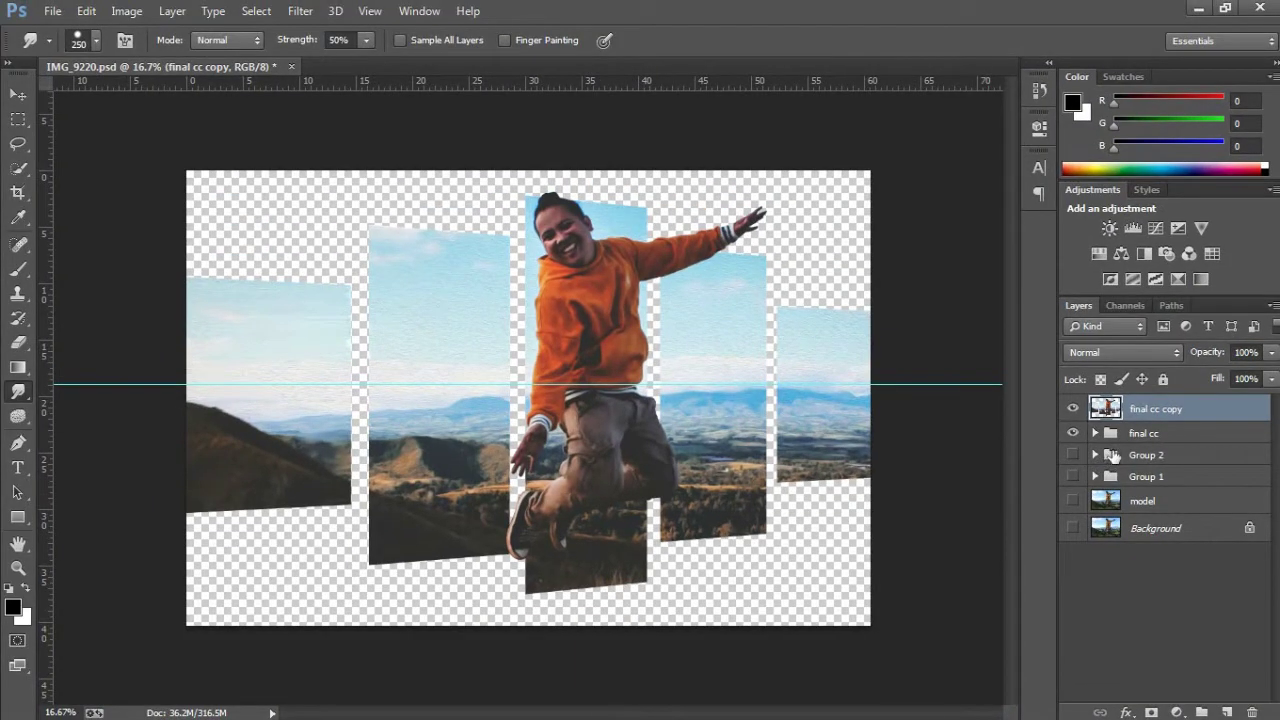
{"action": "left_click", "coordinate": [1073, 477]}
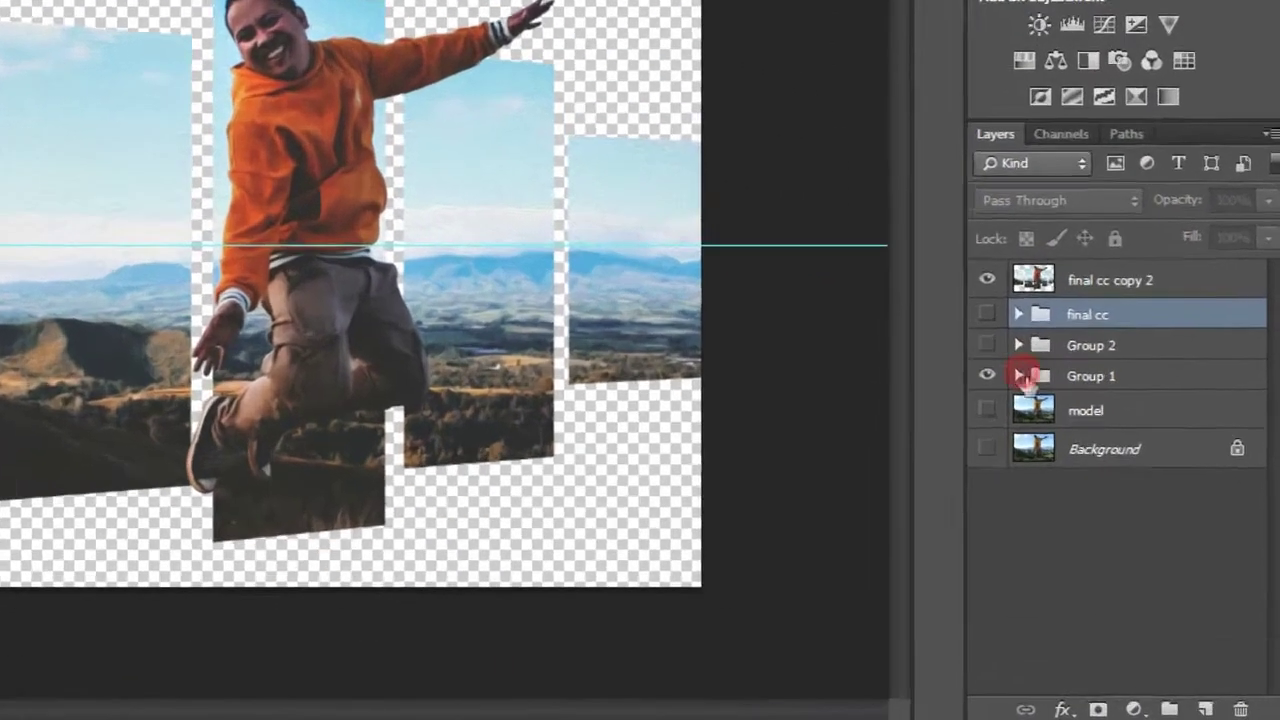
- Copy Layer 2 to the top of the stack and nudge it down and left
{"action": "left_click", "coordinate": [1095, 476]}
{"action": "left_click", "coordinate": [937, 358]}
{"action": "left_click", "coordinate": [1073, 405]}
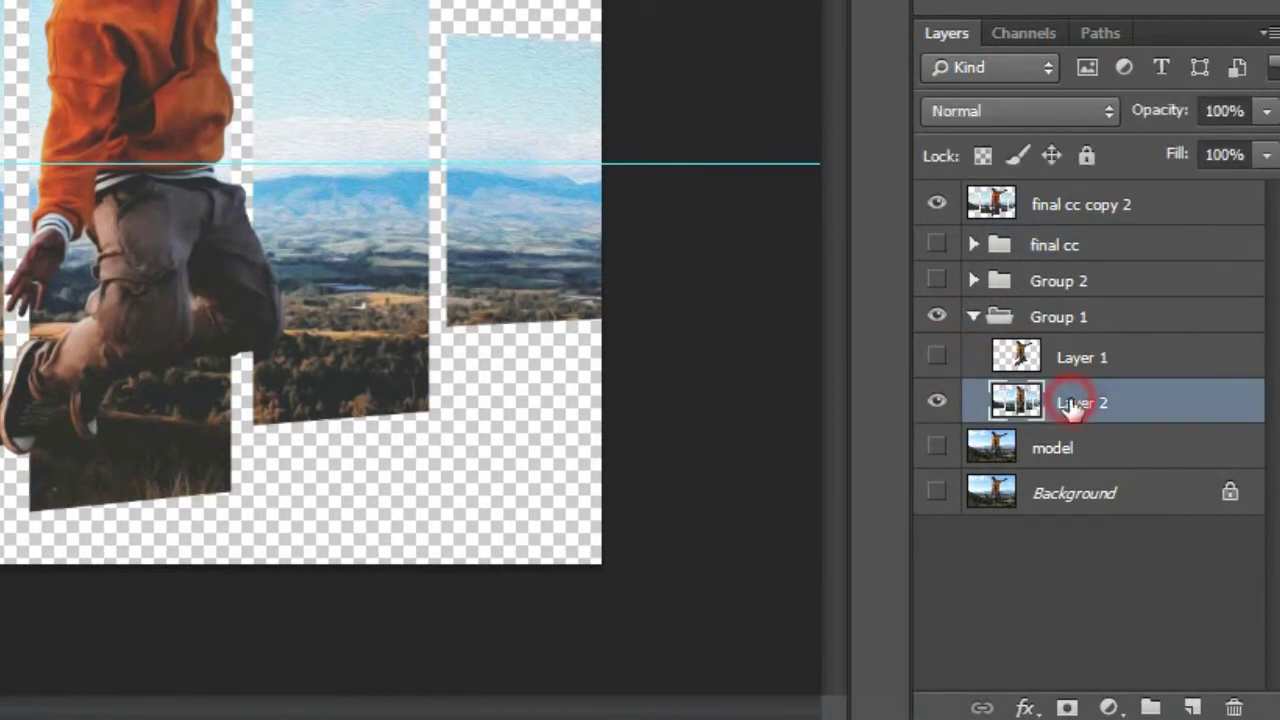
{"action": "left_click_drag", "start_coordinate": [1073, 405], "coordinate": [1090, 232]}
{"action": "left_click", "coordinate": [937, 361]}
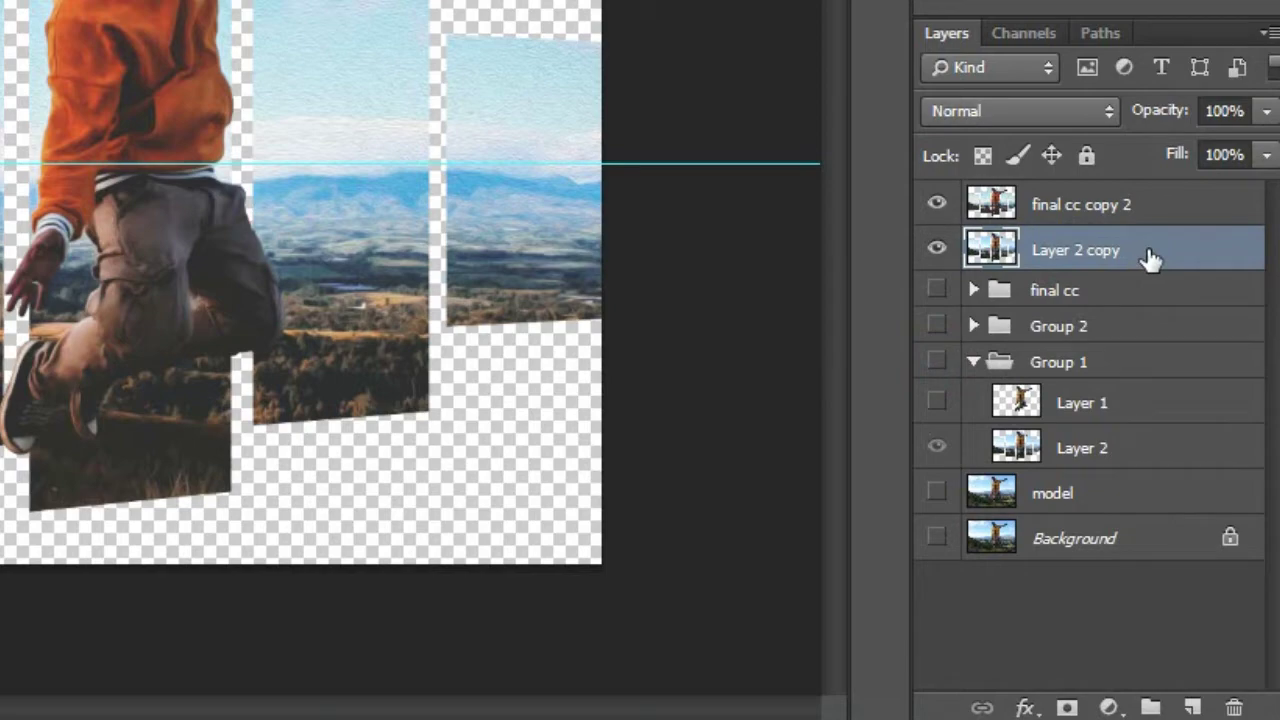
{"action": "key", "text": "ctrl+t"}
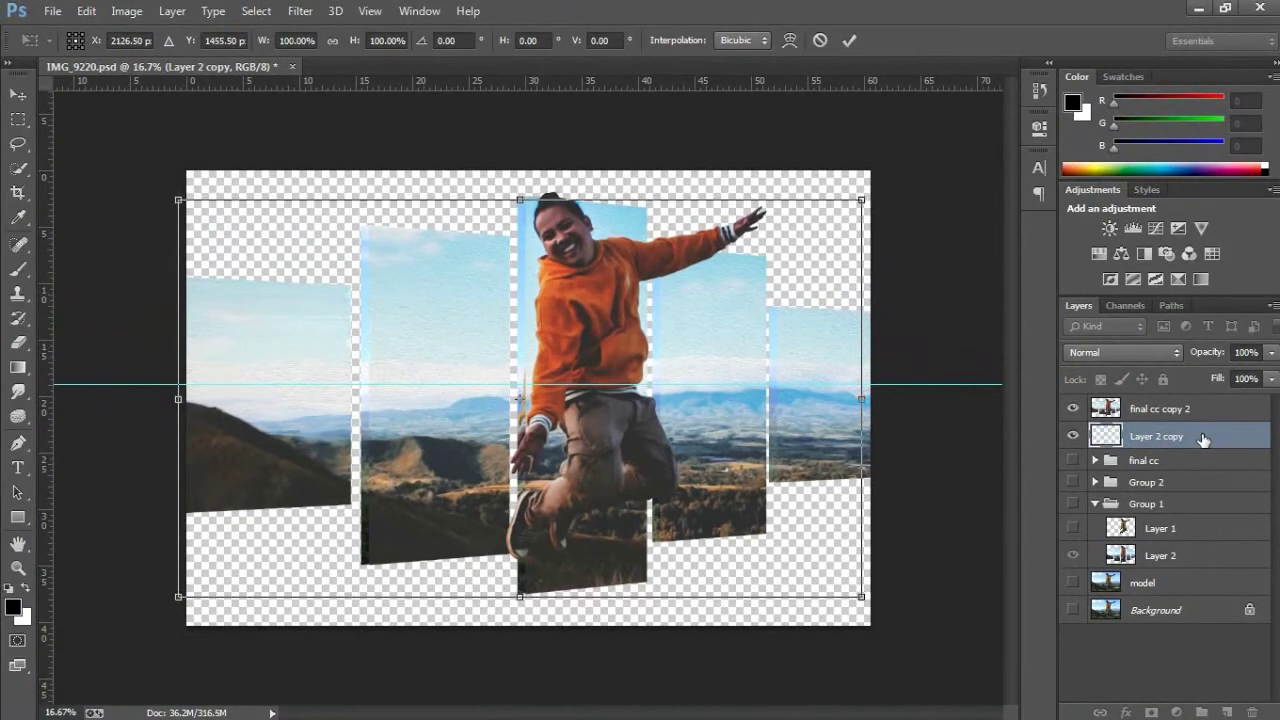
{"action": "key", "text": "Down"}
{"action": "key", "text": "Down"}
{"action": "key", "text": "Down"}
{"action": "key", "text": "Down"}
{"action": "key", "text": "Down"}
{"action": "key", "text": "Down"}
{"action": "key", "text": "Left"}
{"action": "key", "text": "Left"}
{"action": "key", "text": "Left"}
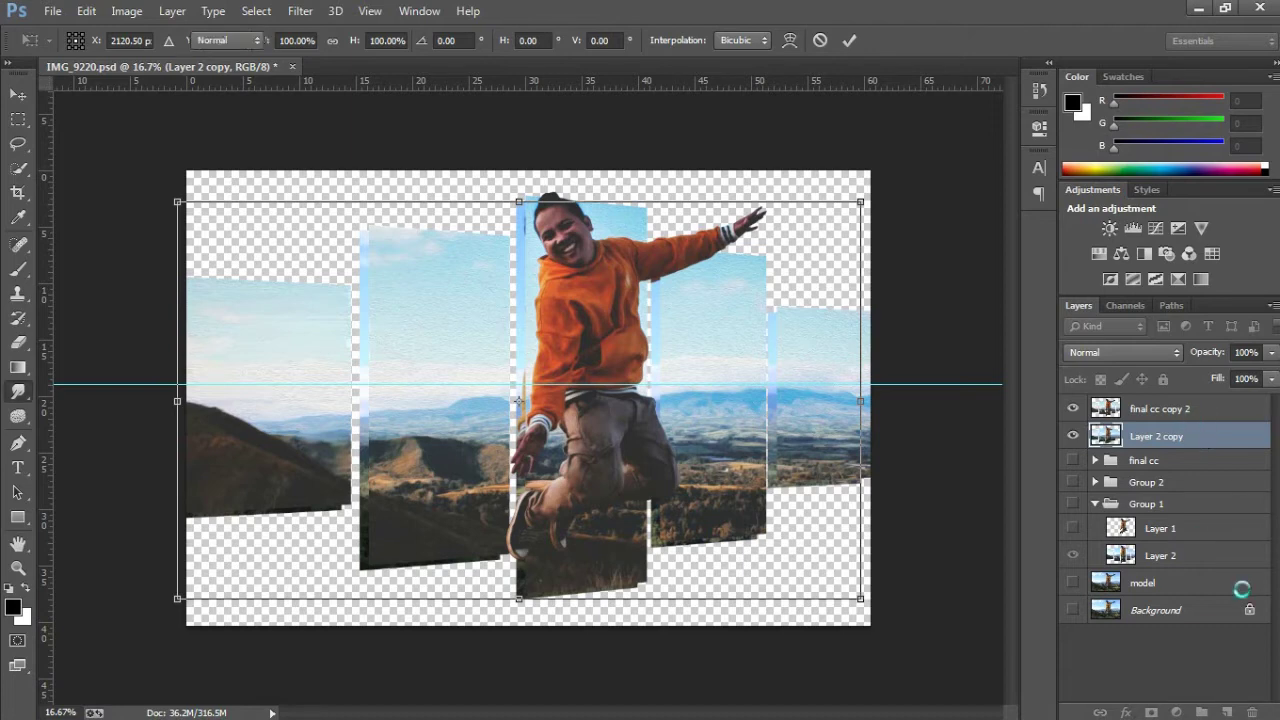
{"action": "double_click", "coordinate": [1233, 433]}
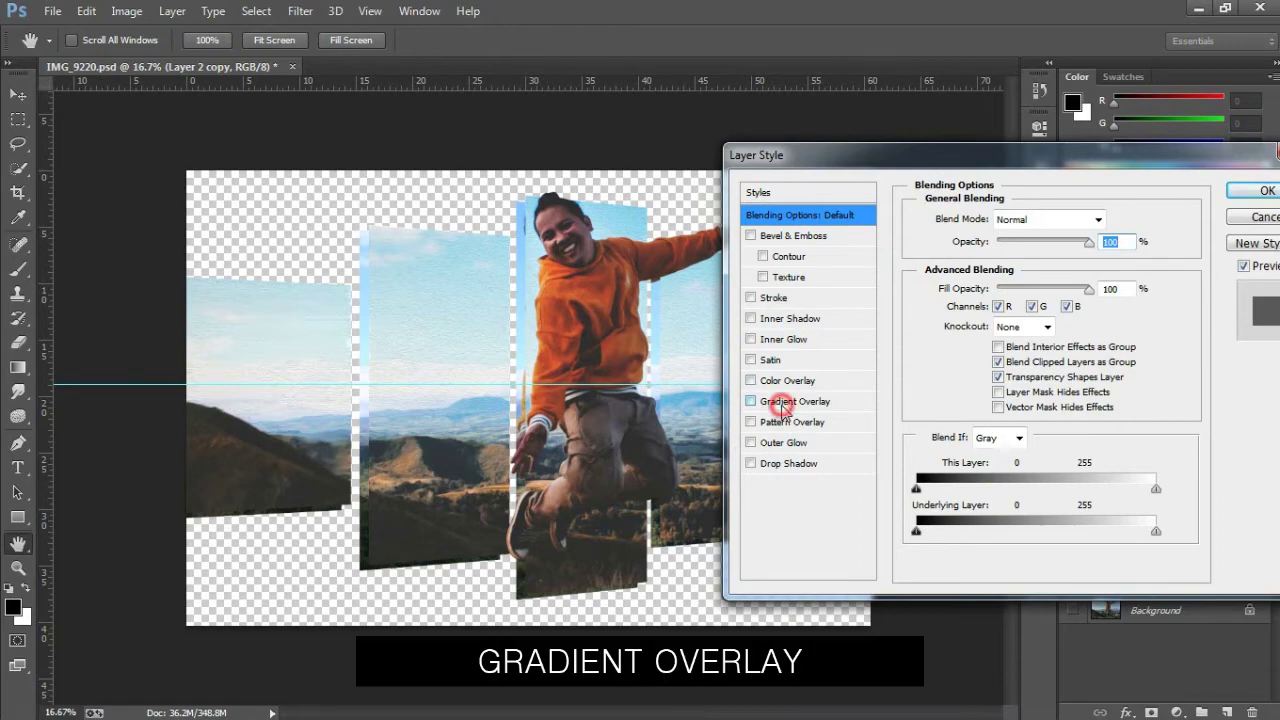
- Add a 90° Gradient Overlay from dark grey #353230 to pale blue #9ccedb
{"action": "left_click", "coordinate": [780, 402]}
{"action": "left_click", "coordinate": [1030, 263]}
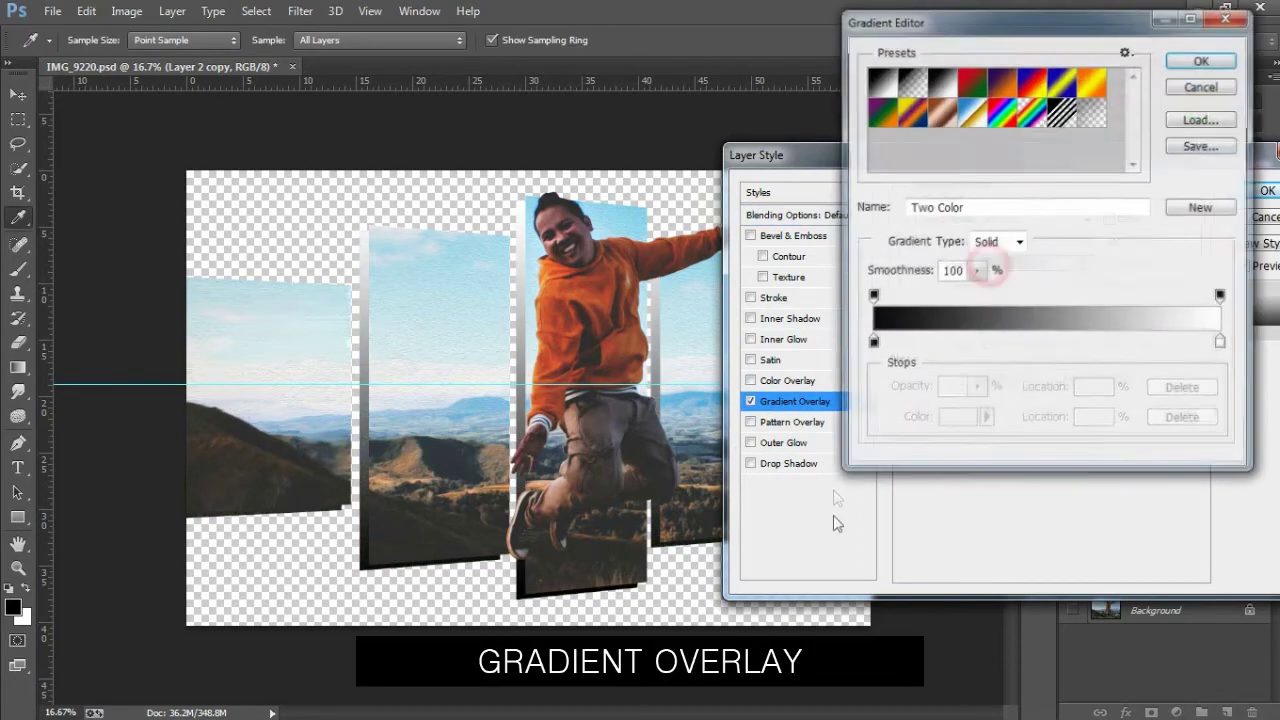
{"action": "left_click", "coordinate": [871, 340]}
{"action": "left_click", "coordinate": [950, 420]}
{"action": "left_click", "coordinate": [541, 567]}
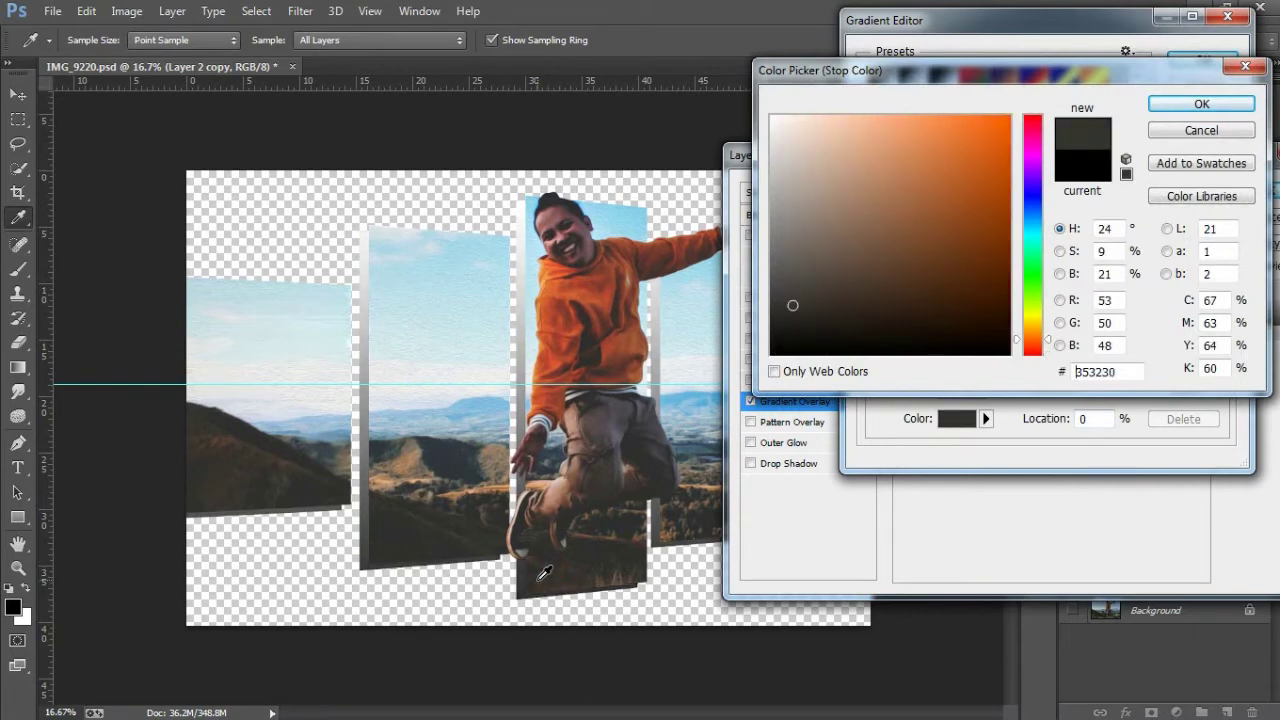
{"action": "key", "text": "Return"}
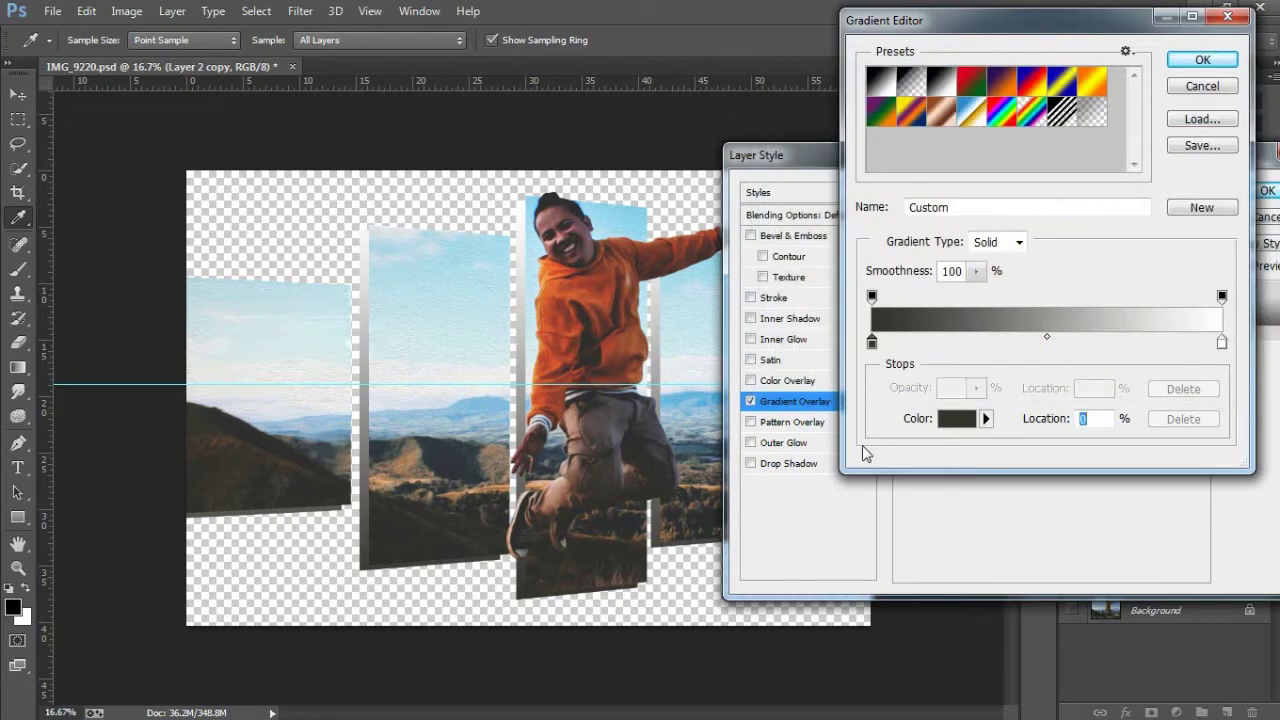
{"action": "left_click", "coordinate": [1221, 342]}
{"action": "left_click", "coordinate": [956, 419]}
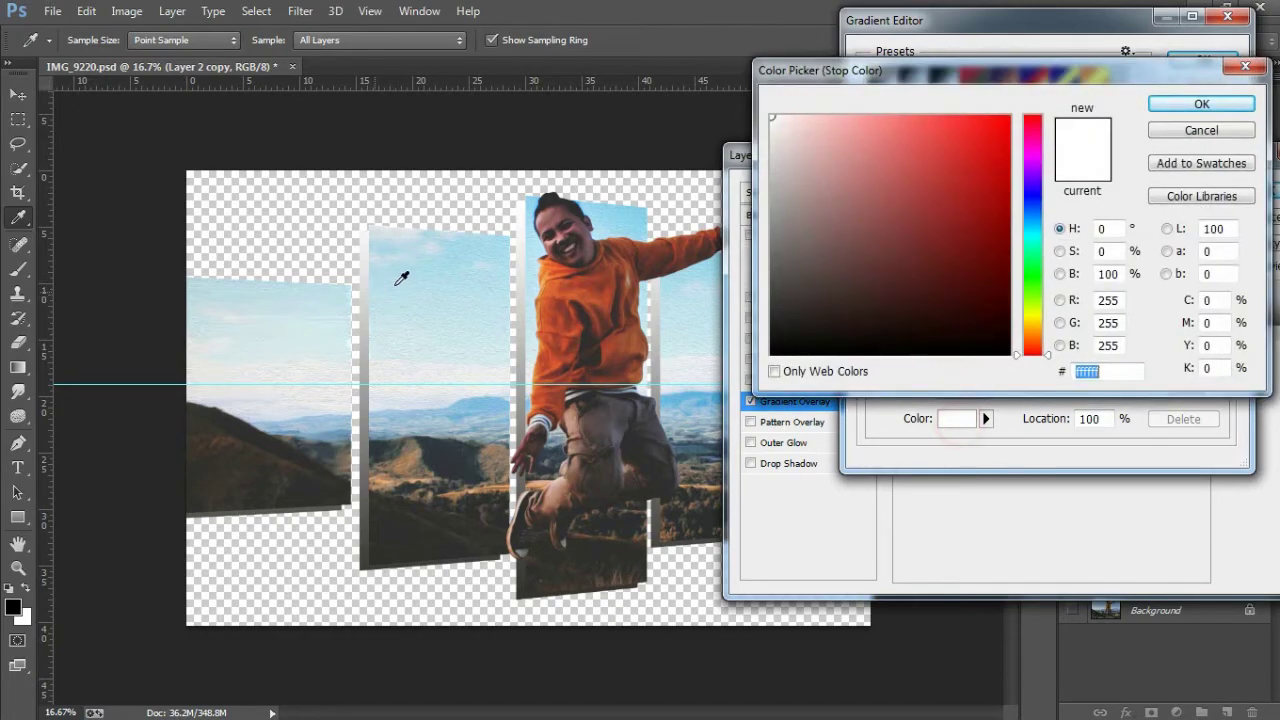
{"action": "left_click", "coordinate": [444, 245]}
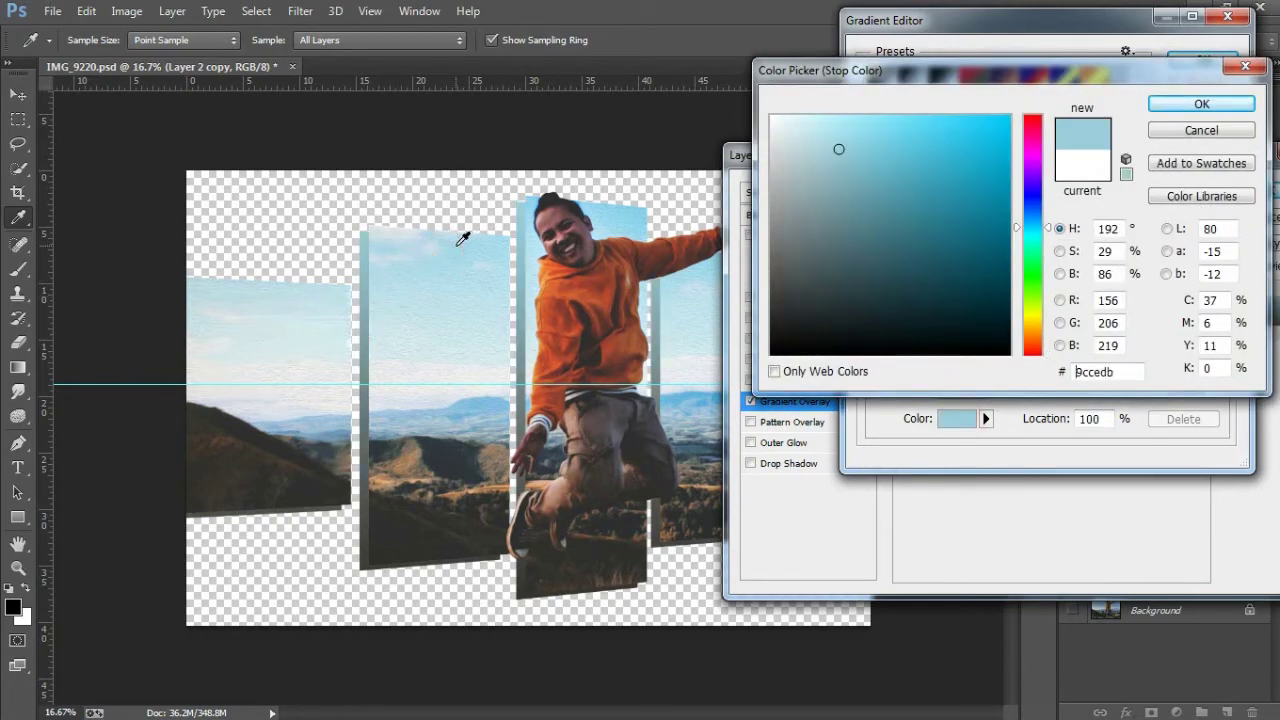
{"action": "key", "text": "Return"}
{"action": "key", "text": "Return"}
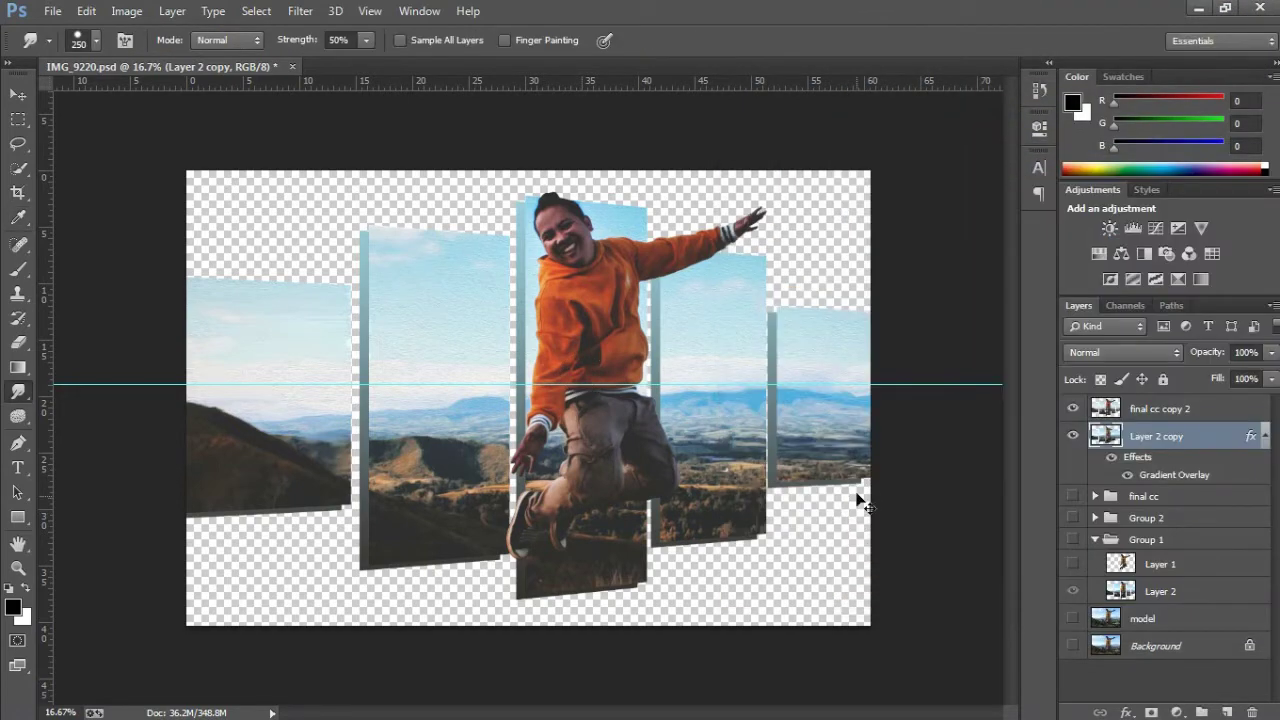
- Zoom in, add empty Layer 3, and set the Pen tool to Shape mode
{"action": "key", "text": "ctrl+plus"}
{"action": "key", "text": "ctrl+plus"}
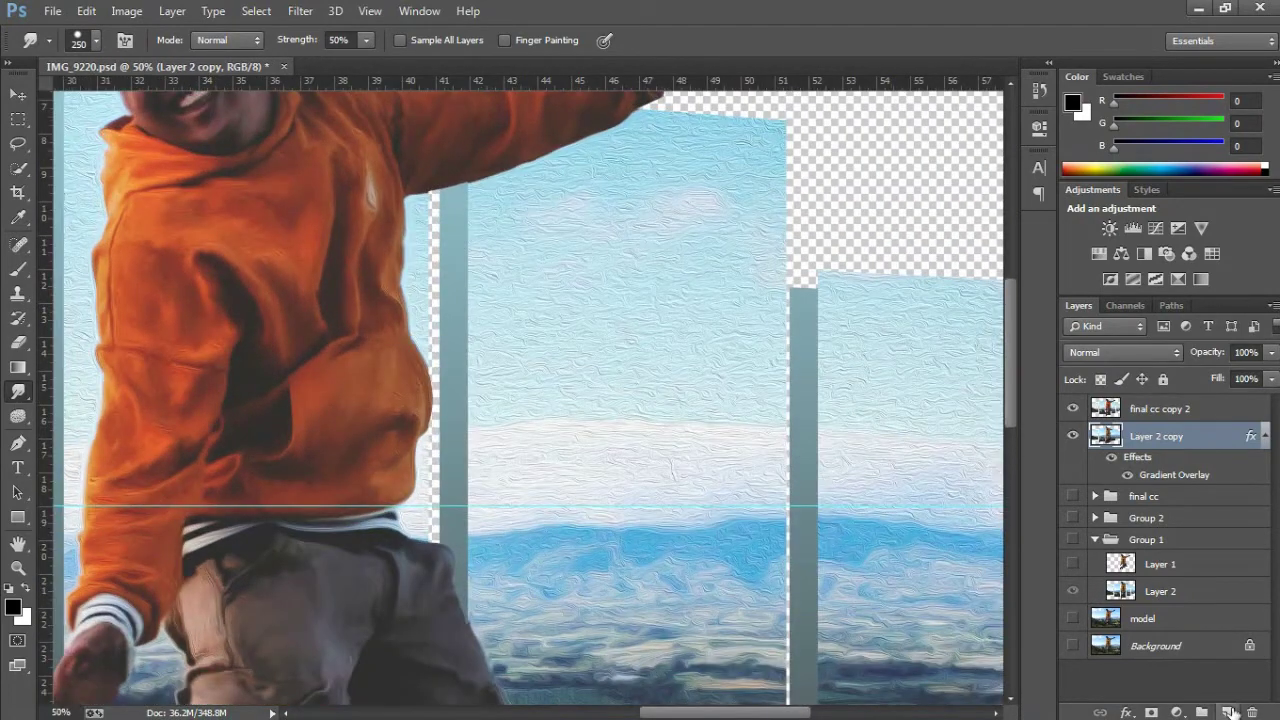
{"action": "left_click", "coordinate": [1227, 712]}
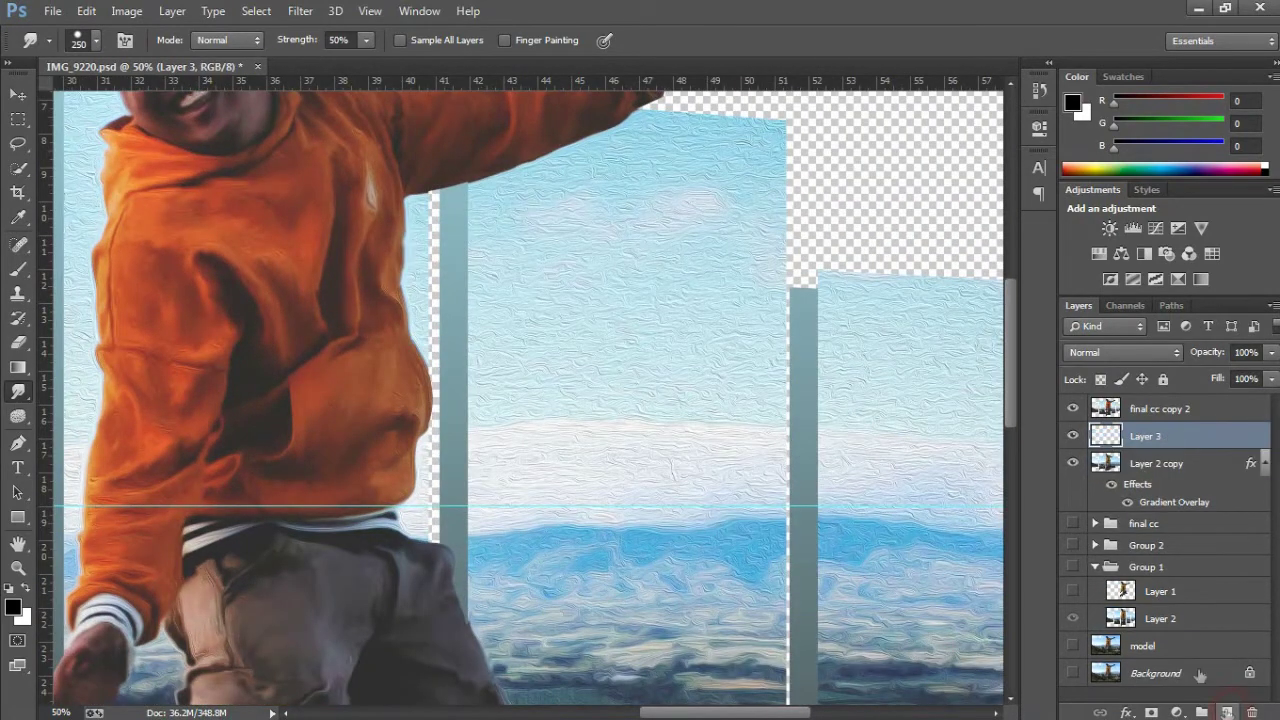
{"action": "key", "text": "v"}
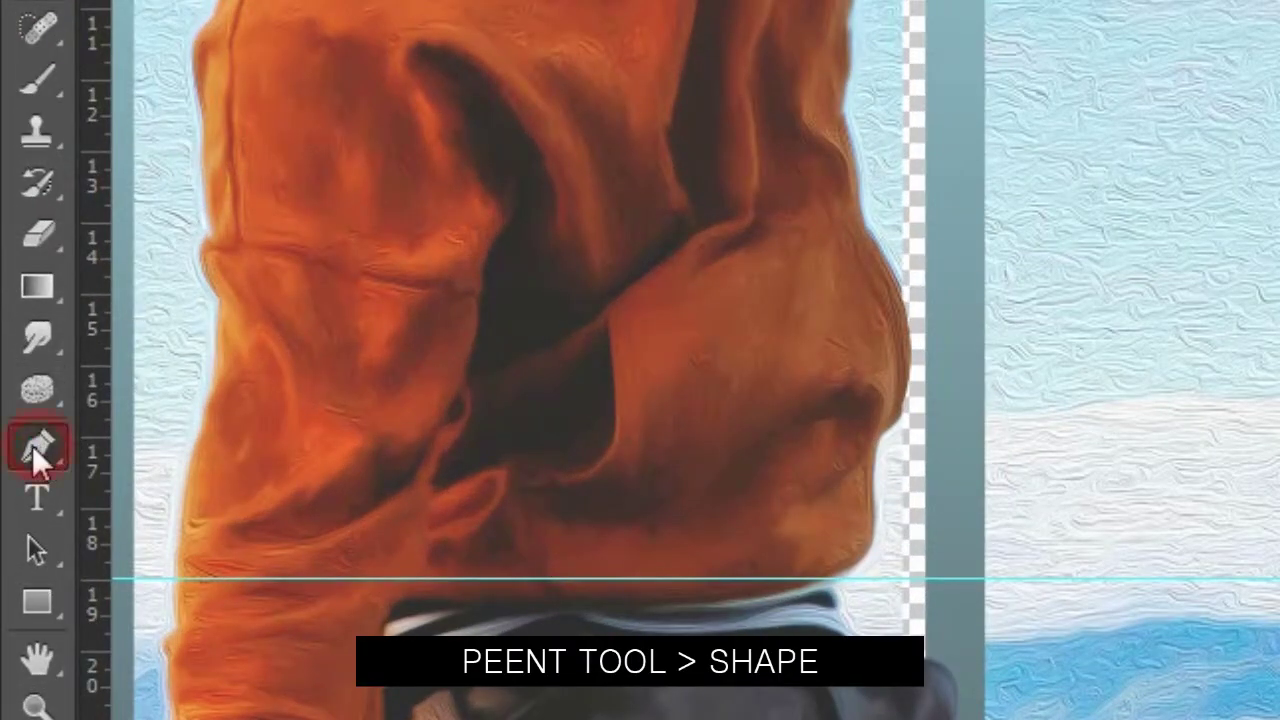
{"action": "left_click", "coordinate": [32, 445]}
{"action": "left_click", "coordinate": [365, 60]}
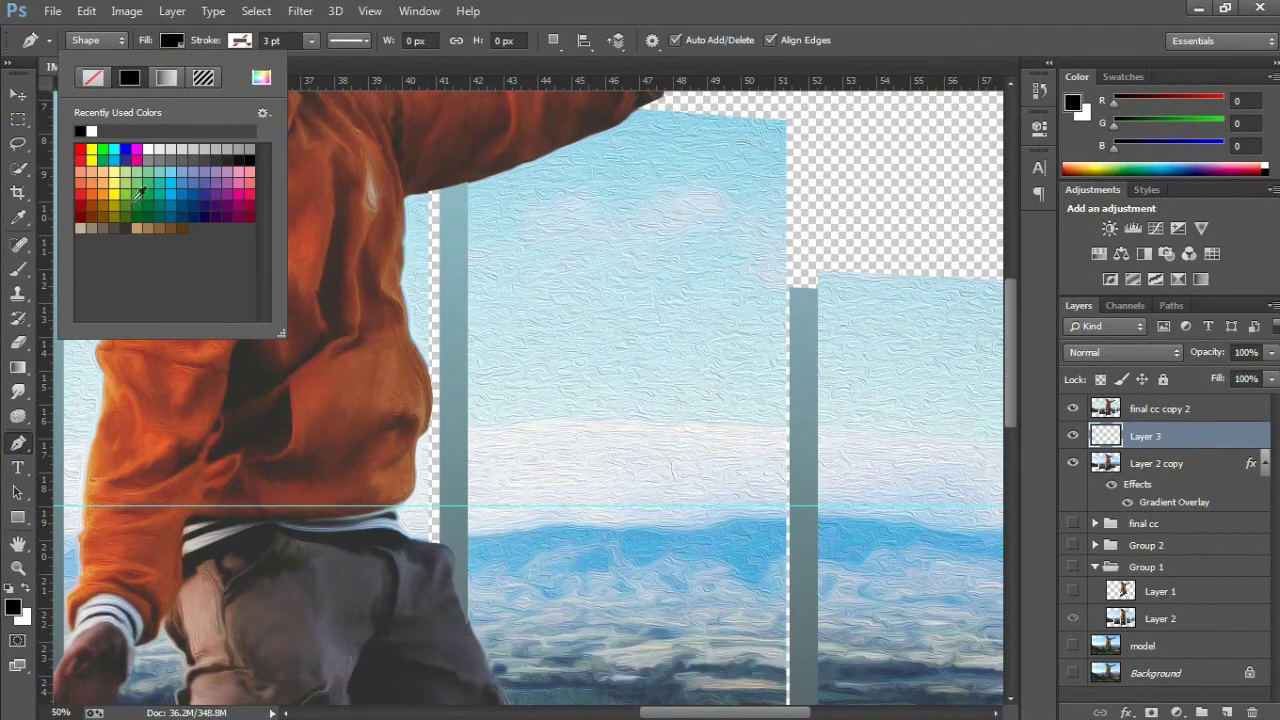
- Set the foreground colour to the grey-blue sampled from a panel edge
{"action": "left_click", "coordinate": [166, 46]}
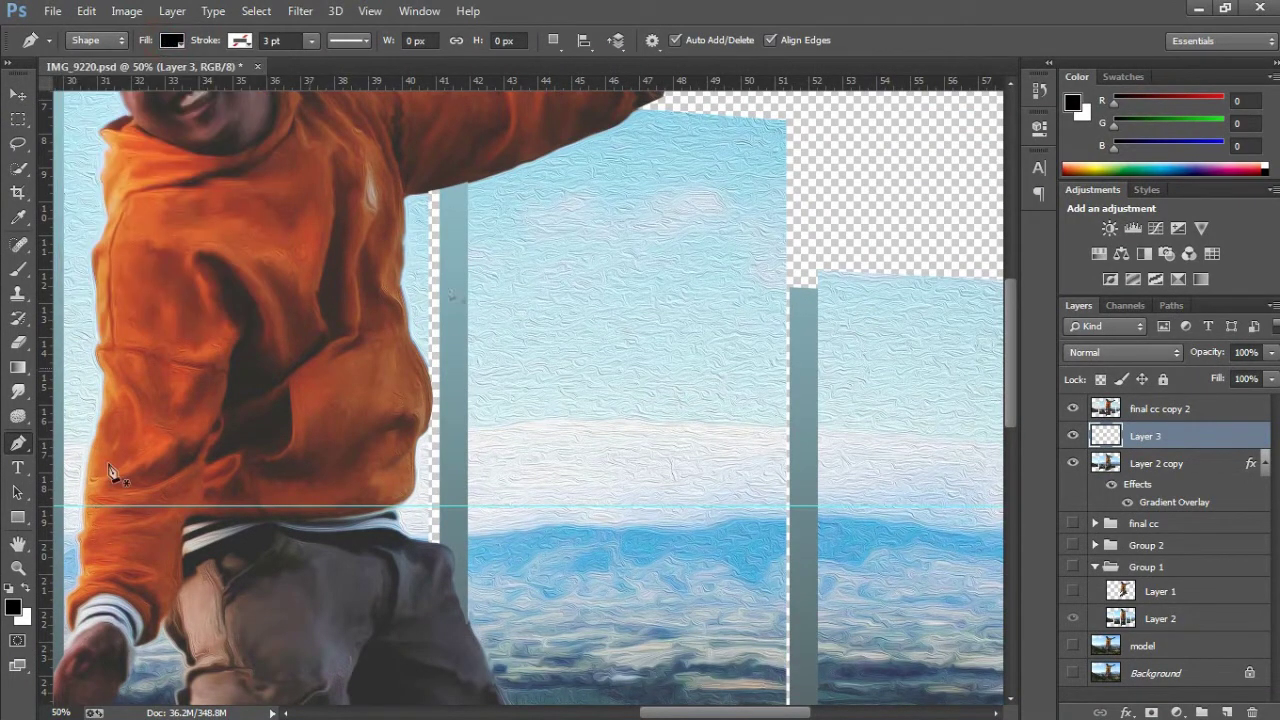
{"action": "left_click", "coordinate": [13, 607]}
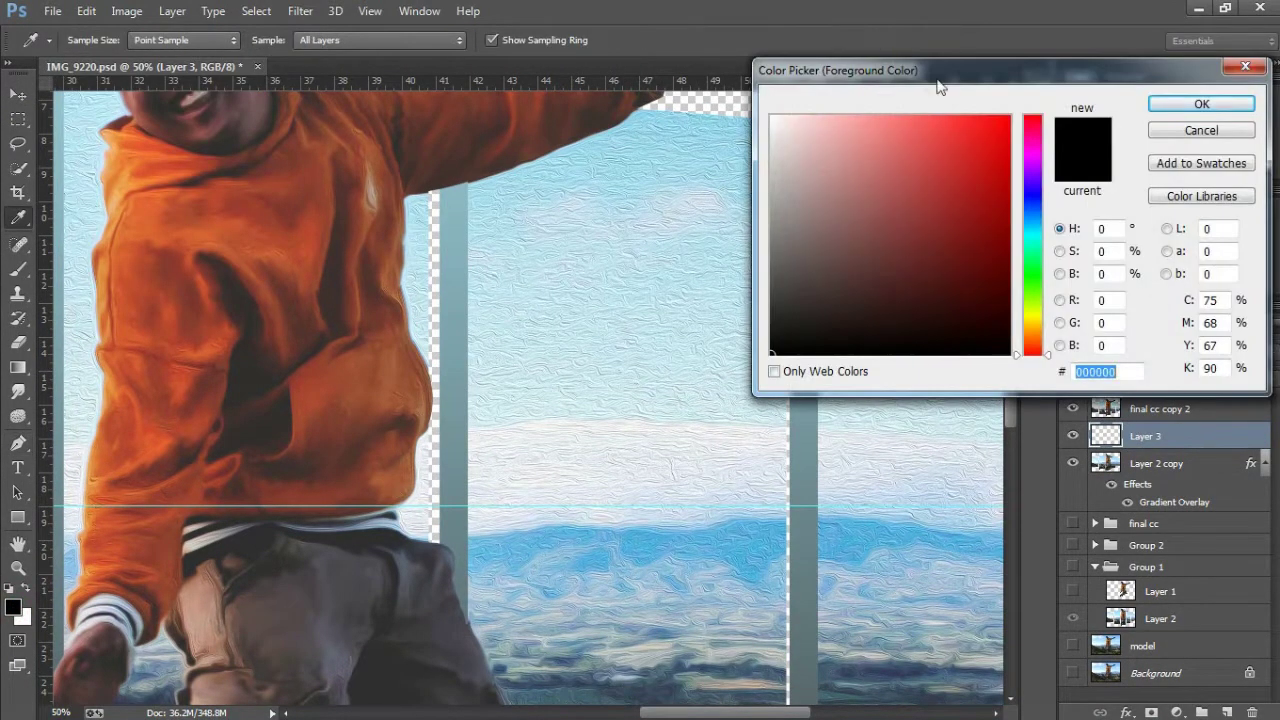
{"action": "left_click_drag", "start_coordinate": [938, 87], "coordinate": [1050, 67]}
{"action": "left_click", "coordinate": [808, 280]}
{"action": "key", "text": "Return"}
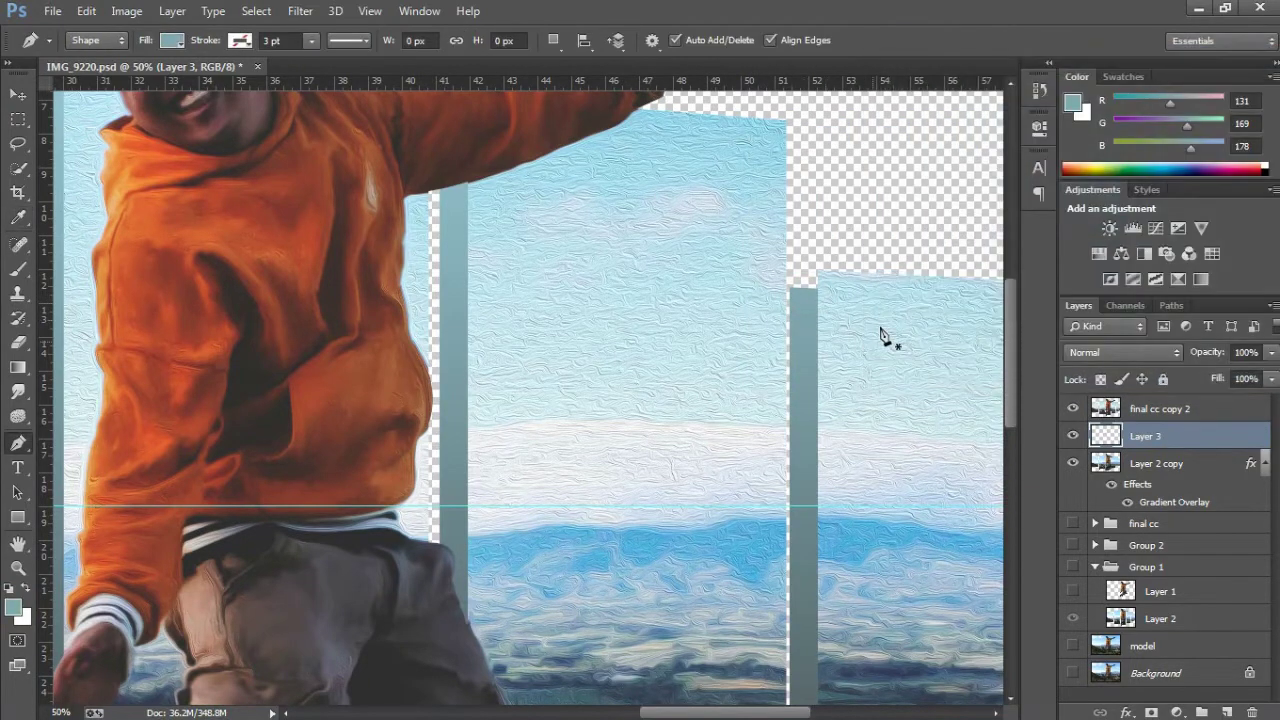
- Draw Shape 1, a grey-blue polygon forming one panel's side edge
{"action": "key", "text": "ctrl+minus"}
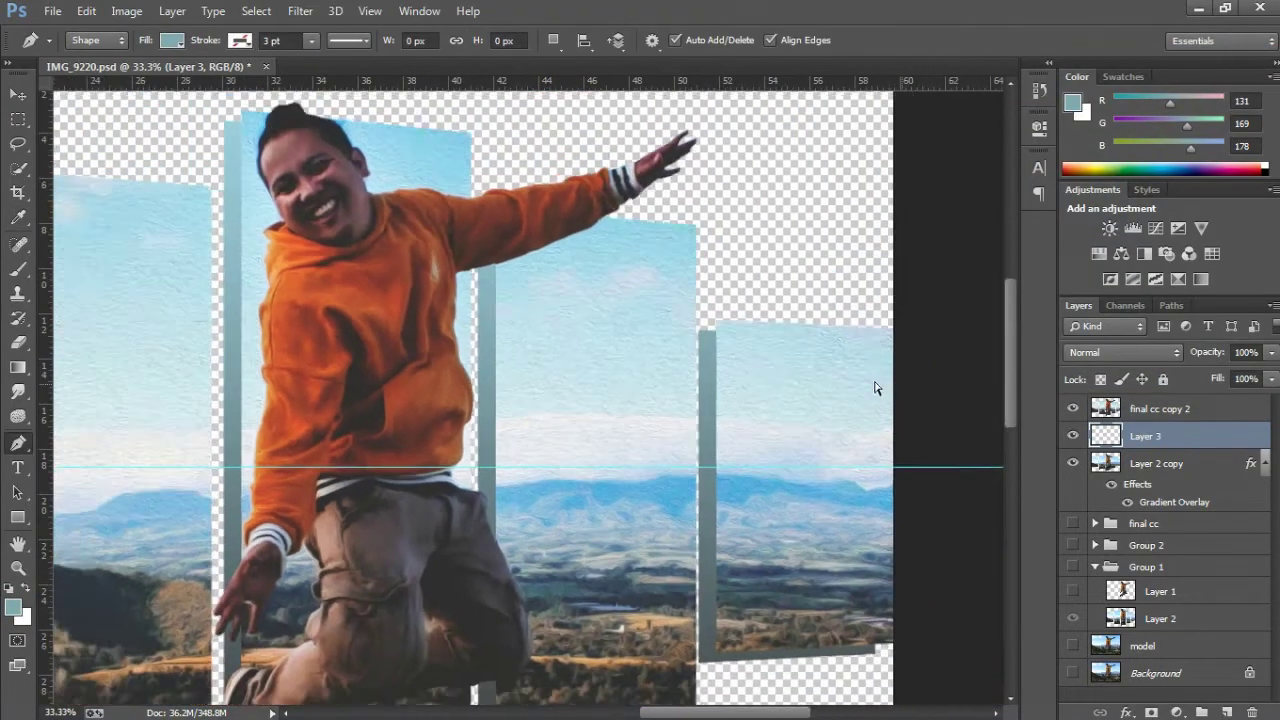
{"action": "scroll", "coordinate": [845, 391], "scroll_direction": "up", "scroll_amount": 1}
{"action": "scroll", "coordinate": [886, 363], "scroll_direction": "up", "scroll_amount": 2}
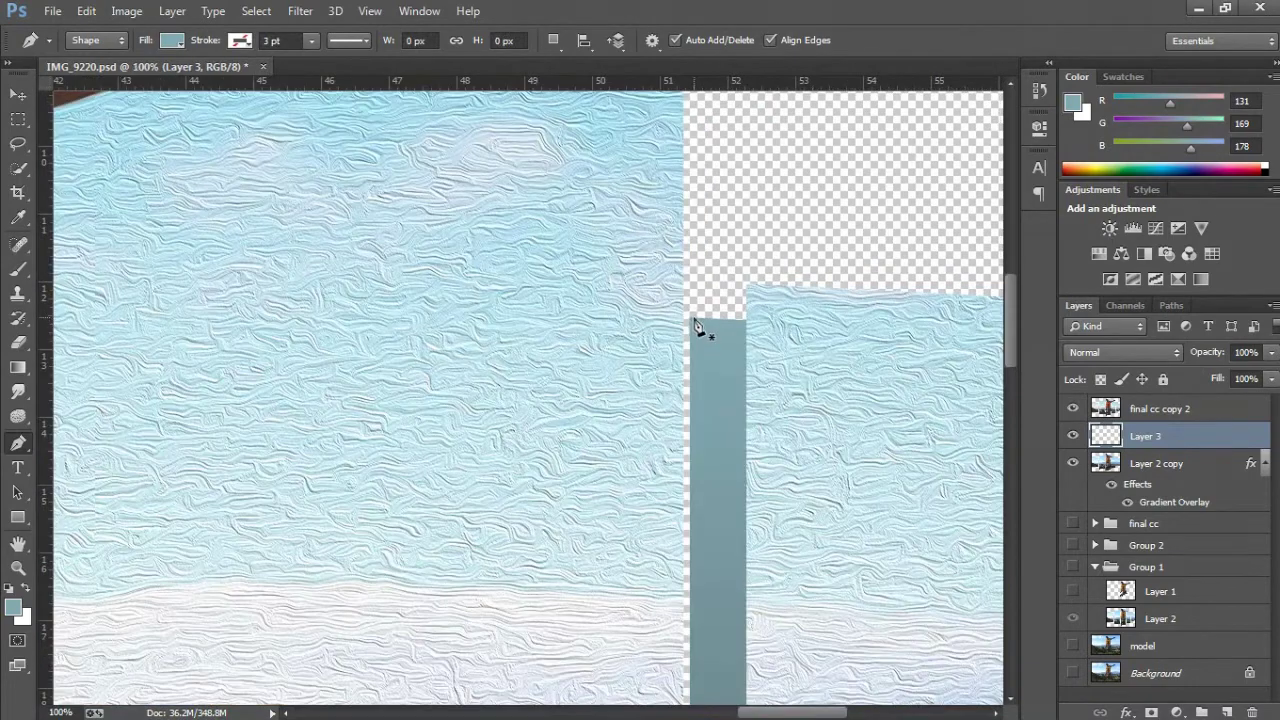
{"action": "left_click", "coordinate": [691, 319]}
{"action": "left_click_drag", "start_coordinate": [747, 287], "coordinate": [777, 321]}
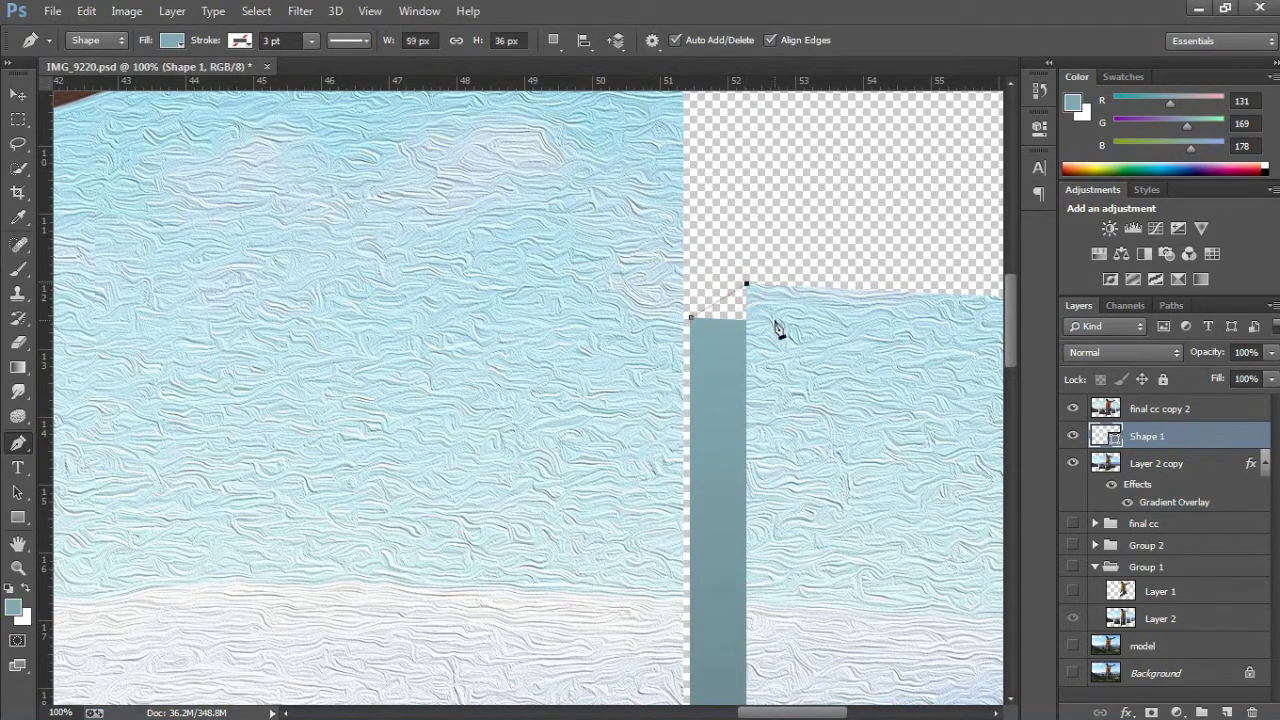
{"action": "left_click", "coordinate": [748, 341]}
{"action": "left_click", "coordinate": [719, 342]}
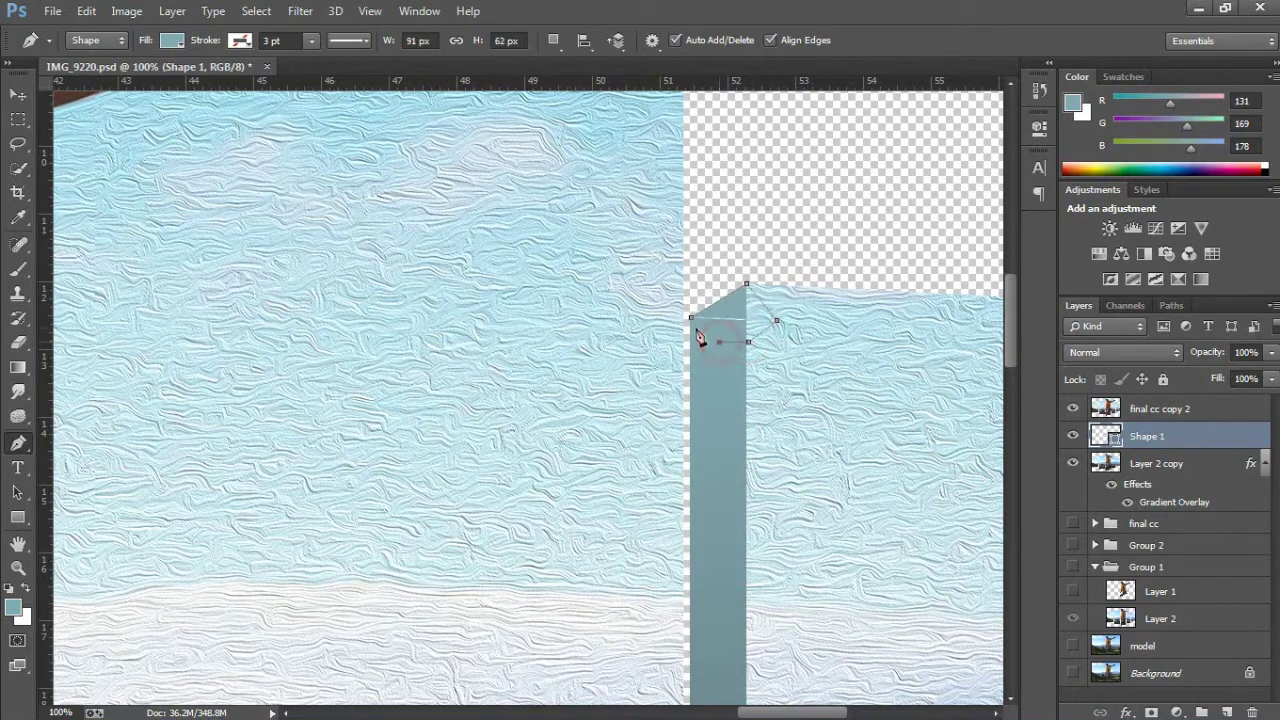
{"action": "left_click", "coordinate": [691, 319]}
{"action": "key", "text": "Return"}
- Draw a temporary shape tracing the panels' angled bottom edges
{"action": "key", "text": "ctrl+minus"}
{"action": "key", "text": "ctrl+minus"}
{"action": "key", "text": "ctrl+minus"}
{"action": "key", "text": "ctrl+plus"}
{"action": "left_click_drag", "start_coordinate": [694, 558], "coordinate": [686, 506]}
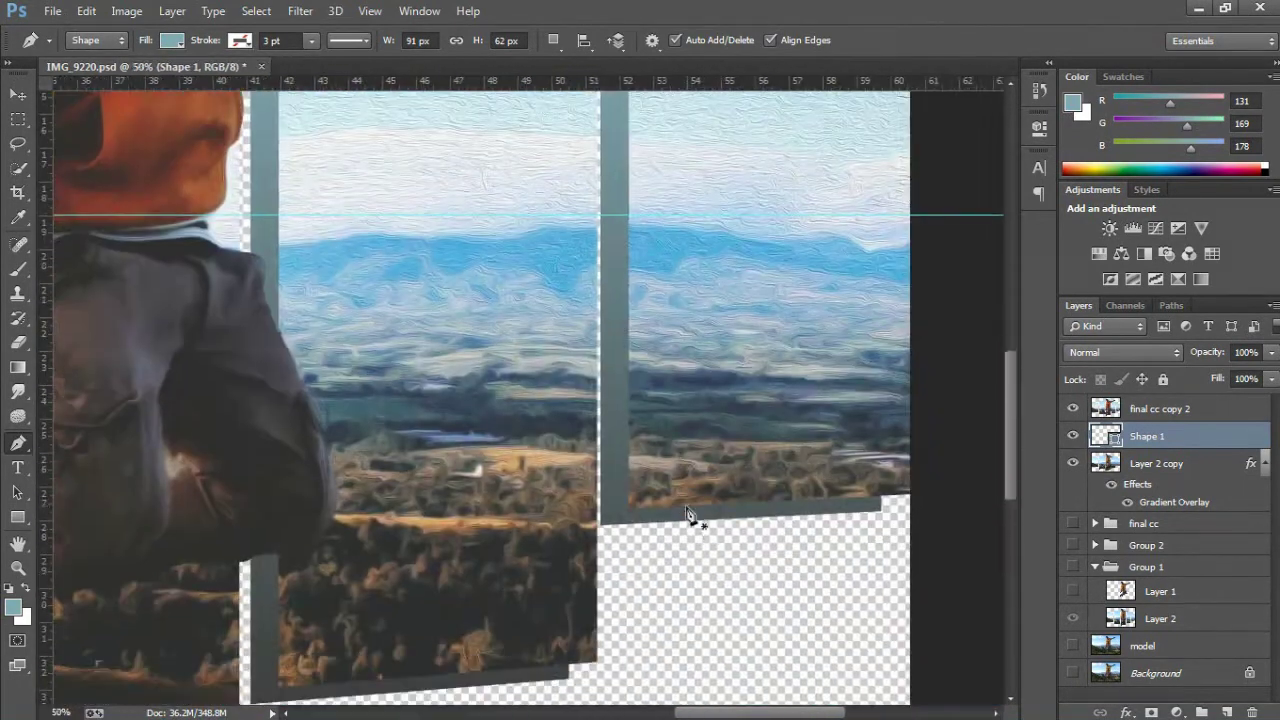
{"action": "key", "text": "alt+bracketleft"}
{"action": "left_click", "coordinate": [600, 498]}
{"action": "left_click", "coordinate": [593, 540]}
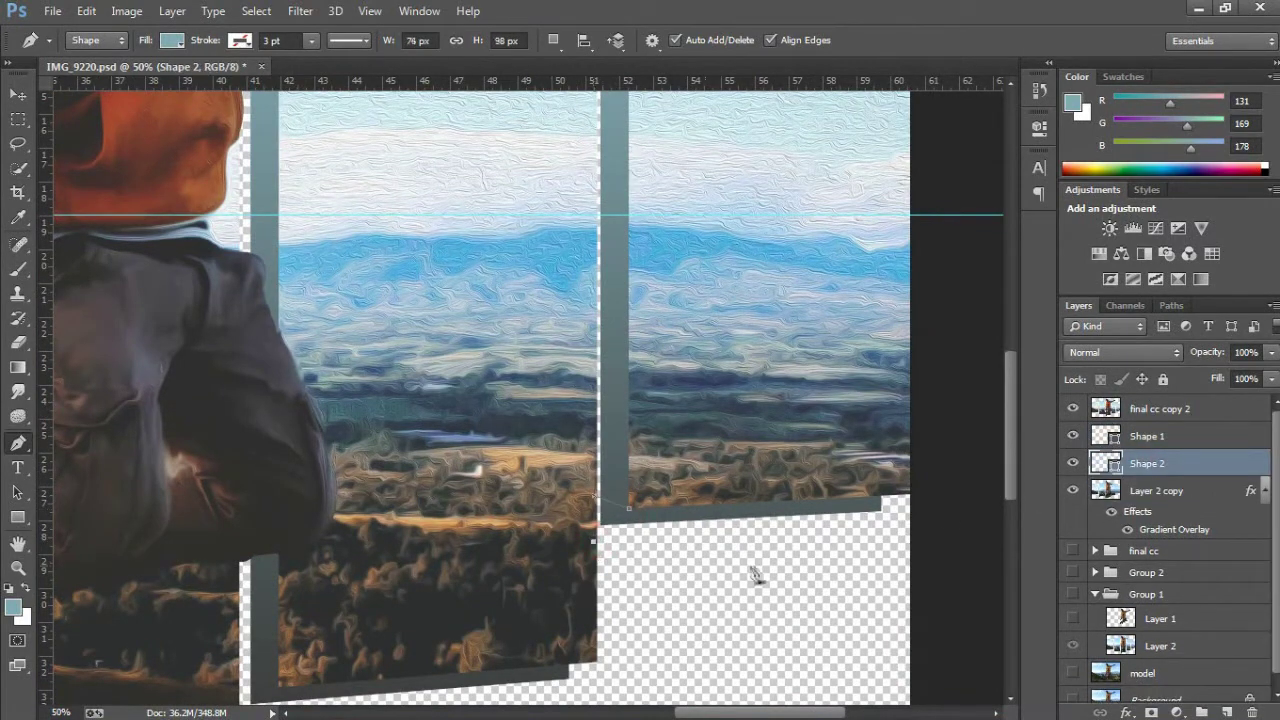
{"action": "left_click", "coordinate": [755, 566]}
{"action": "left_click", "coordinate": [905, 532]}
{"action": "left_click", "coordinate": [903, 494]}
- Turn that shape into a selection, clear the strip from Layer 2 copy, and deselect
{"action": "right_click", "coordinate": [800, 530]}
{"action": "left_click", "coordinate": [830, 112]}
{"action": "key", "text": "Return"}
{"action": "left_click", "coordinate": [1165, 495]}
{"action": "key", "text": "Delete"}
{"action": "key", "text": "ctrl+d"}
{"action": "key", "text": "ctrl+minus"}
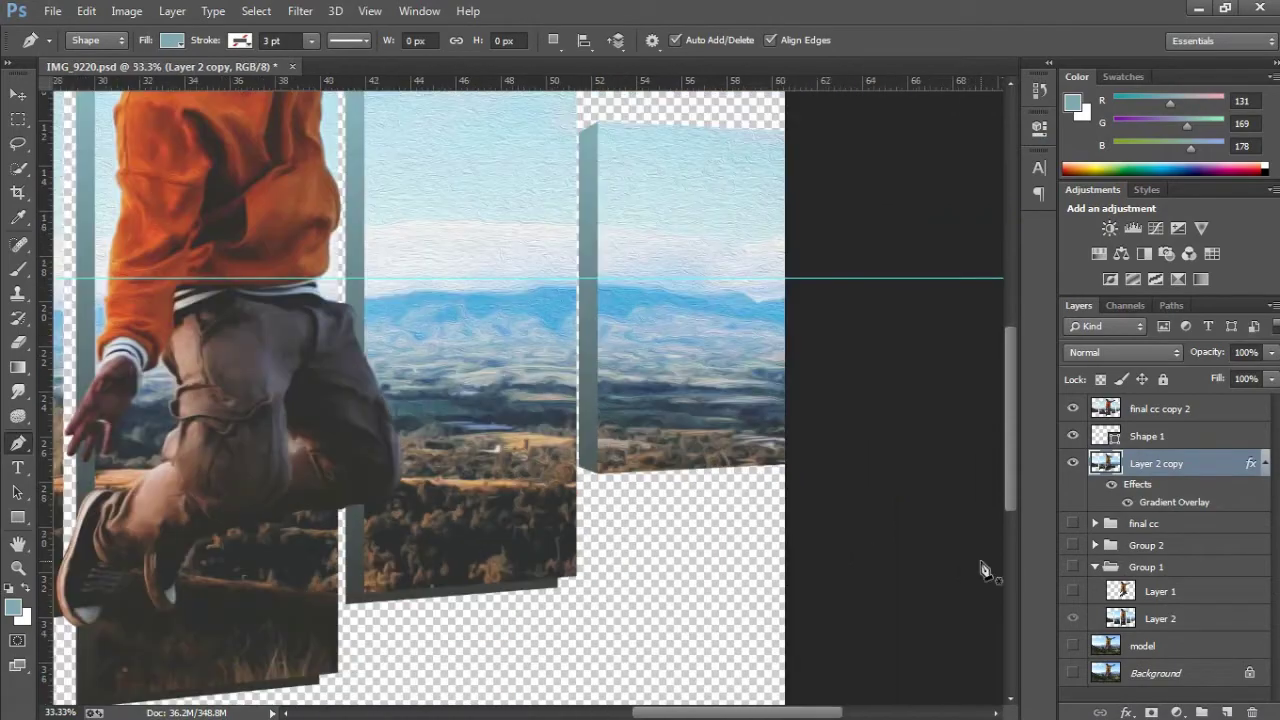
{"action": "scroll", "coordinate": [980, 568], "scroll_direction": "down", "scroll_amount": 3}
{"action": "scroll", "coordinate": [636, 475], "scroll_direction": "up", "scroll_amount": 2}
{"action": "scroll", "coordinate": [560, 260], "scroll_direction": "up", "scroll_amount": 1}
{"action": "scroll", "coordinate": [523, 230], "scroll_direction": "up", "scroll_amount": 2}
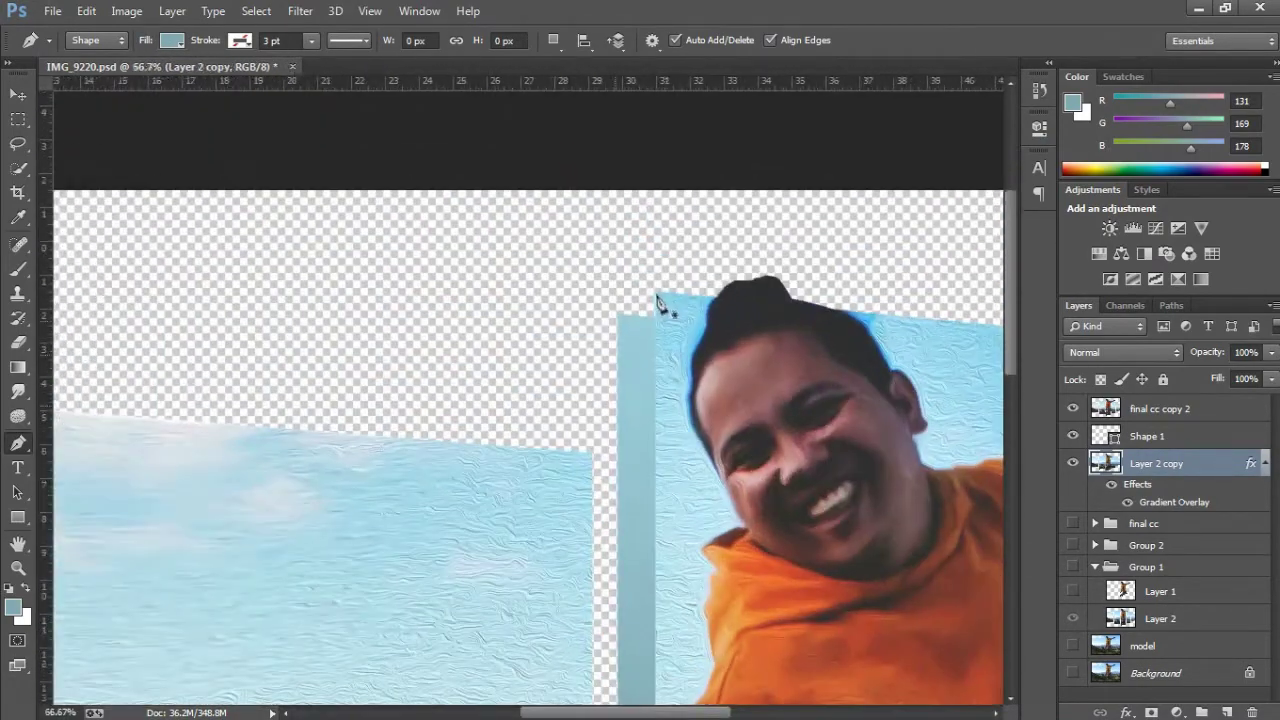
- Draw a teal Pen shape forming the figure panel's side edge
{"action": "left_click", "coordinate": [657, 292]}
{"action": "left_click", "coordinate": [616, 313]}
{"action": "left_click", "coordinate": [634, 336]}
{"action": "left_click", "coordinate": [672, 323]}
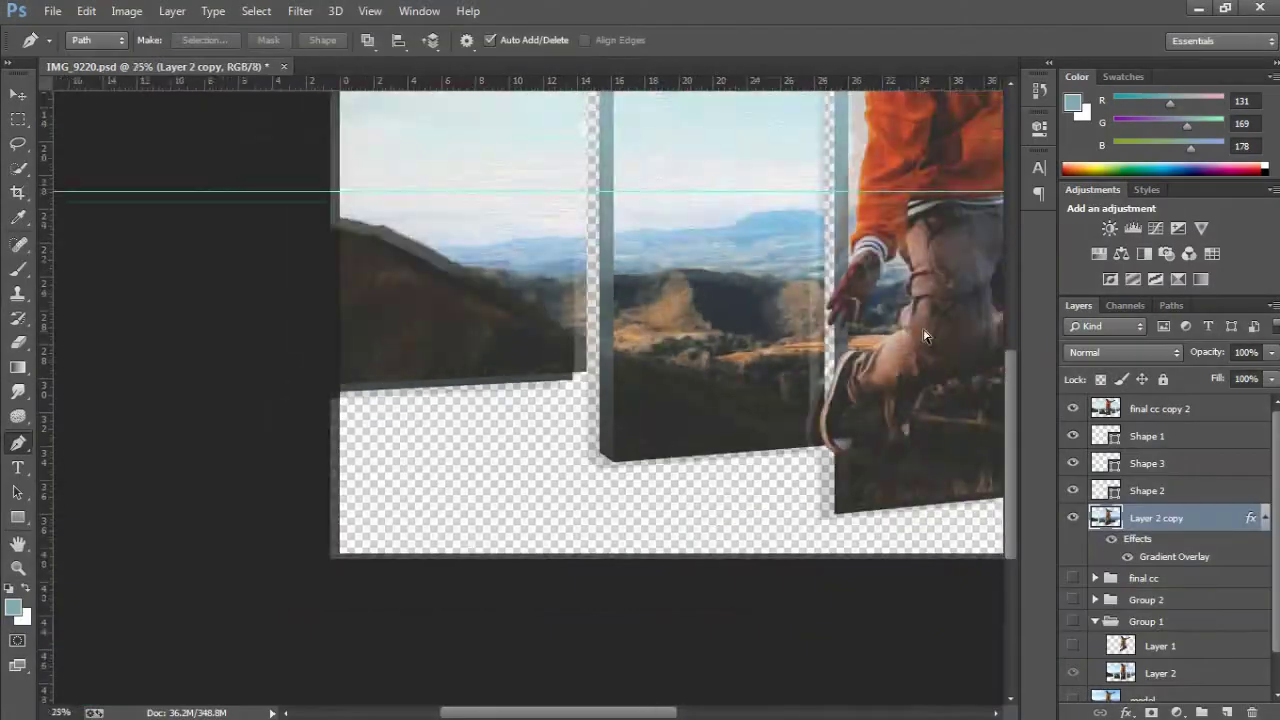
{"action": "scroll", "coordinate": [648, 475], "scroll_direction": "up", "scroll_amount": 1}
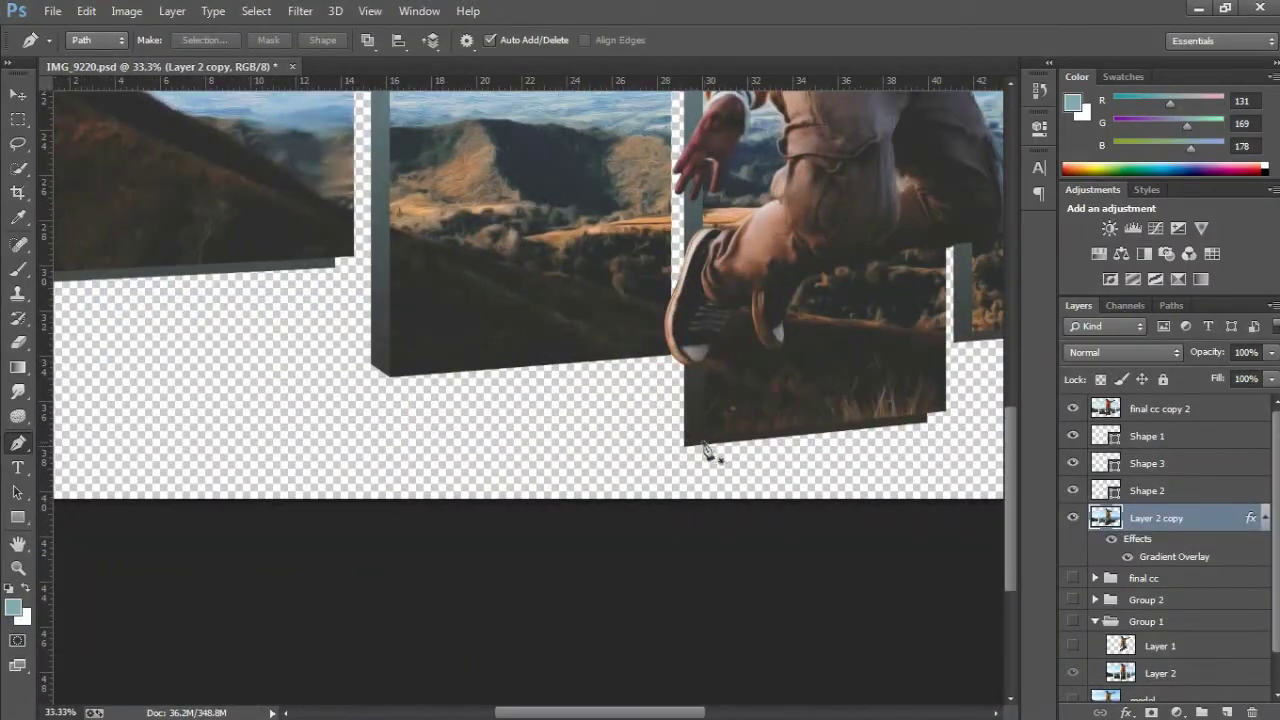
- Trace a path along the panel's bottom edge and convert it to a selection
{"action": "left_click", "coordinate": [666, 457]}
{"action": "left_click", "coordinate": [968, 452]}
{"action": "left_click", "coordinate": [968, 392]}
{"action": "right_click", "coordinate": [766, 420]}
{"action": "left_click", "coordinate": [800, 343]}
{"action": "scroll", "coordinate": [826, 380], "scroll_direction": "up", "scroll_amount": 2}
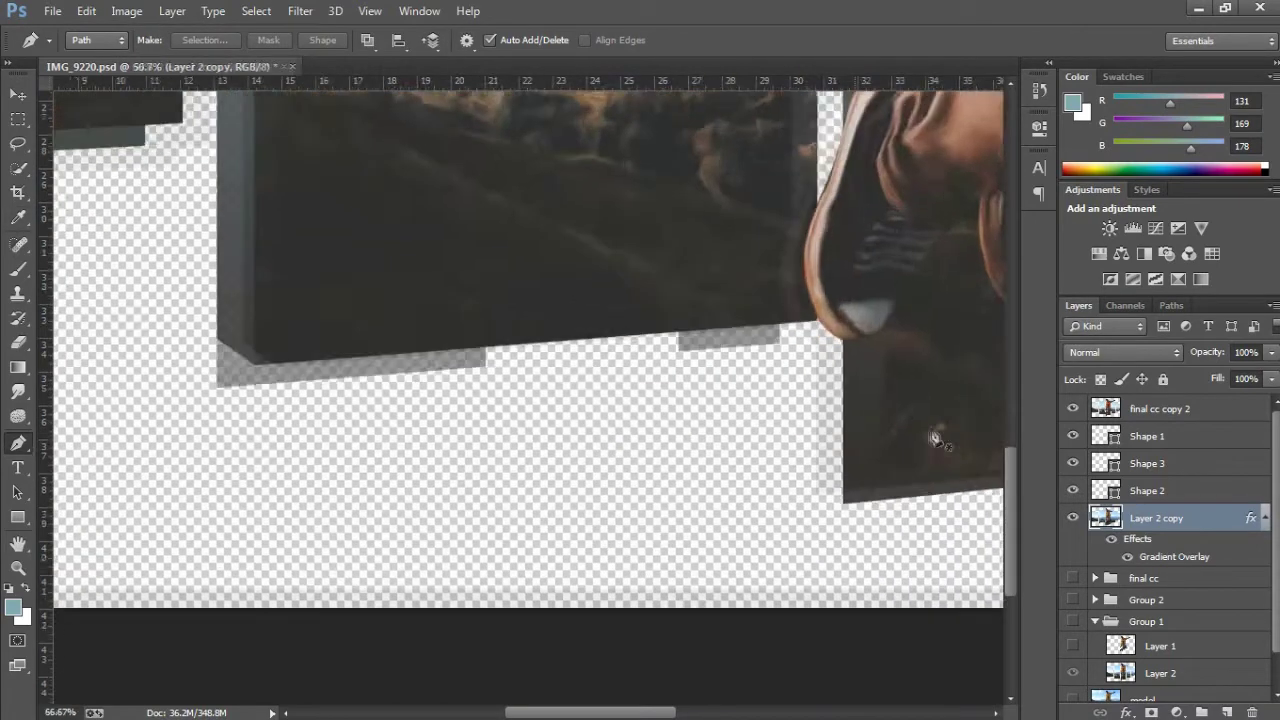
{"action": "key", "text": "ctrl+d"}
- Outline the stray area below the panel with a path and make it a selection
{"action": "left_click", "coordinate": [824, 371]}
{"action": "left_click", "coordinate": [773, 348]}
{"action": "left_click", "coordinate": [766, 420]}
{"action": "left_click", "coordinate": [876, 426]}
{"action": "scroll", "coordinate": [850, 450], "scroll_direction": "right", "scroll_amount": 5}
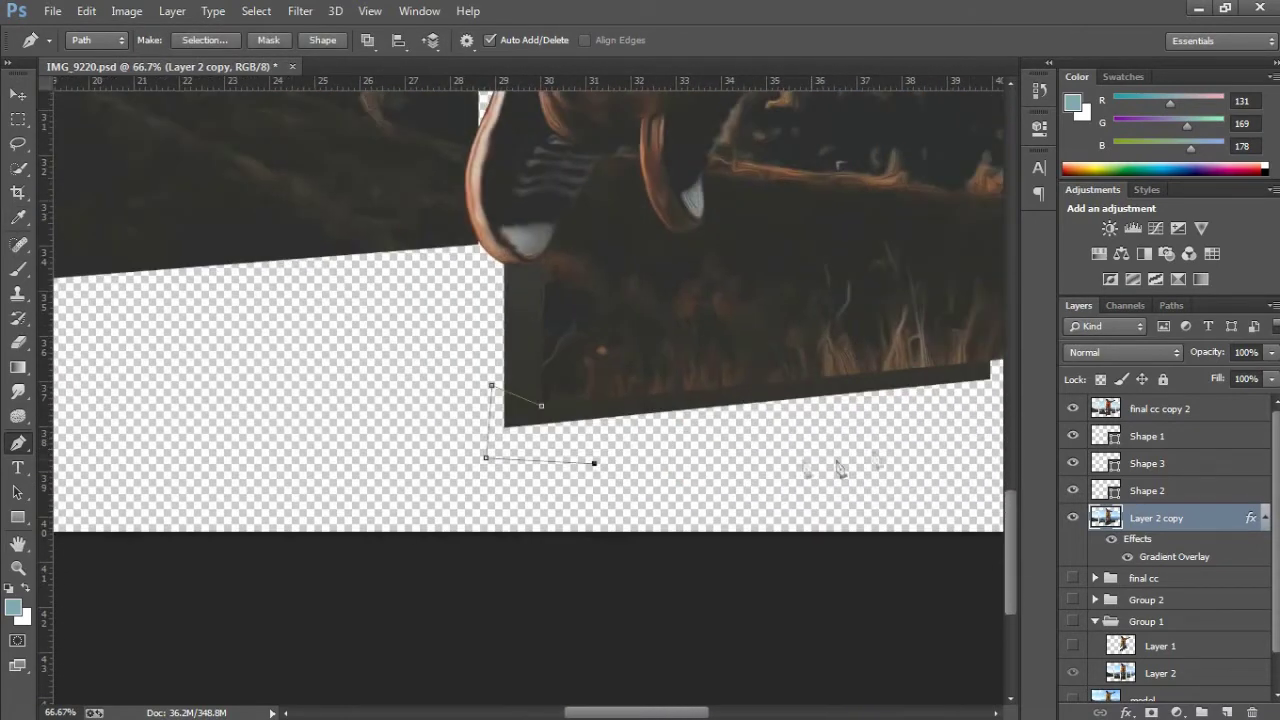
{"action": "left_click", "coordinate": [781, 428]}
{"action": "right_click", "coordinate": [538, 257]}
{"action": "left_click", "coordinate": [534, 357]}
{"action": "scroll", "coordinate": [727, 498], "scroll_direction": "down", "scroll_amount": 1}
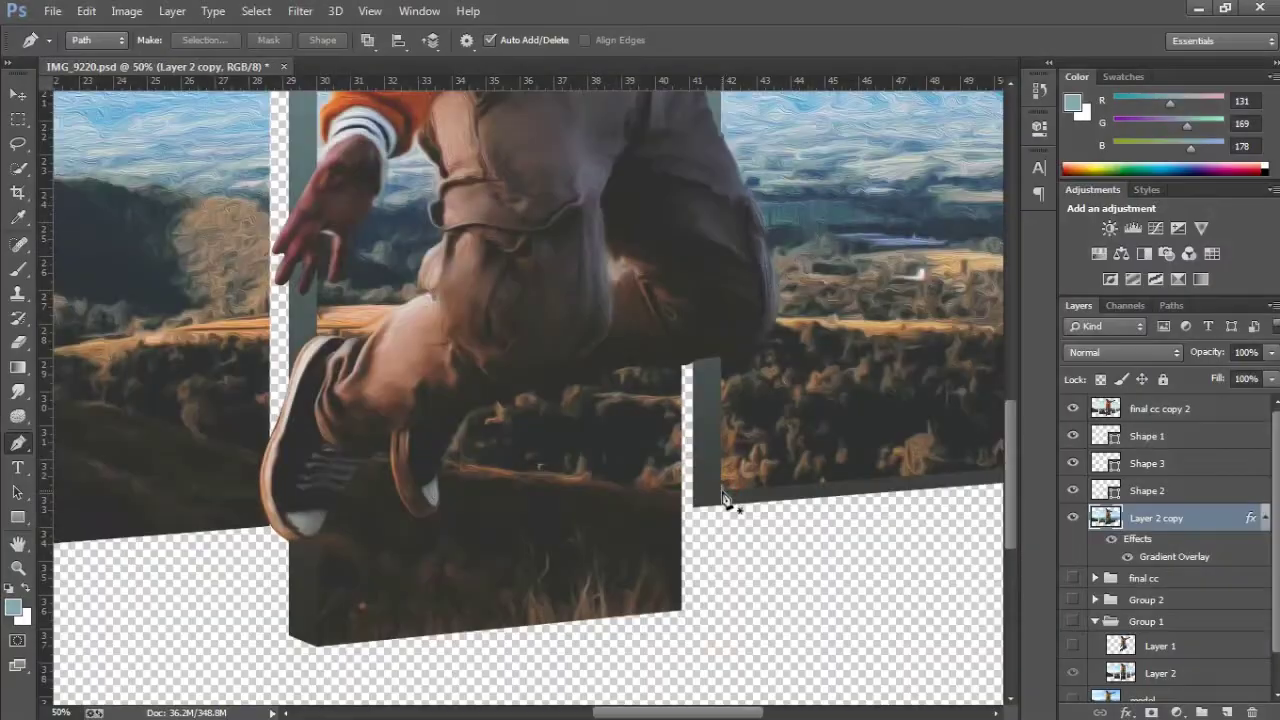
- Extend the outline around the next panel's base and delete the selected pixels
{"action": "left_click", "coordinate": [687, 473]}
{"action": "left_click", "coordinate": [684, 532]}
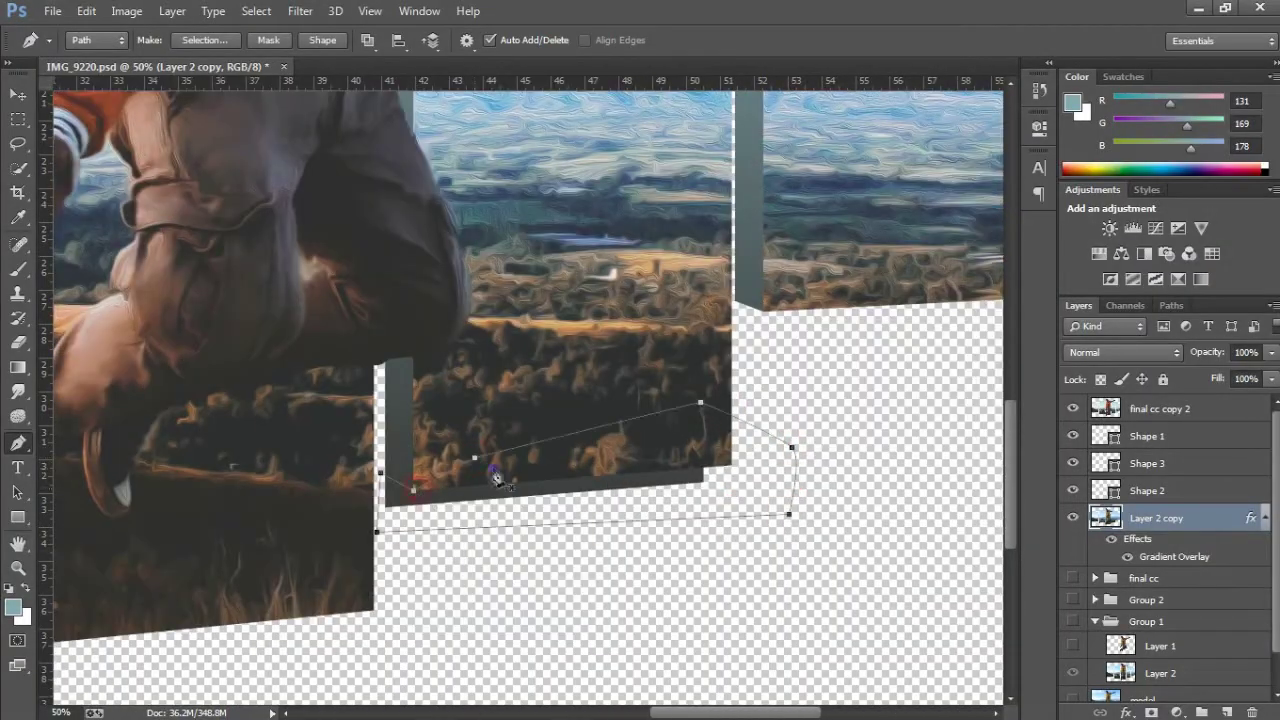
{"action": "key", "text": "ctrl+Return"}
{"action": "key", "text": "Delete"}
{"action": "key", "text": "ctrl+d"}
- Erase the leftover dark strip under the left panel with the Eraser
{"action": "key", "text": "ctrl+0"}
{"action": "key", "text": "ctrl+plus"}
{"action": "scroll", "coordinate": [562, 420], "scroll_direction": "down", "scroll_amount": 3}
{"action": "left_click_drag", "start_coordinate": [510, 350], "coordinate": [563, 491]}
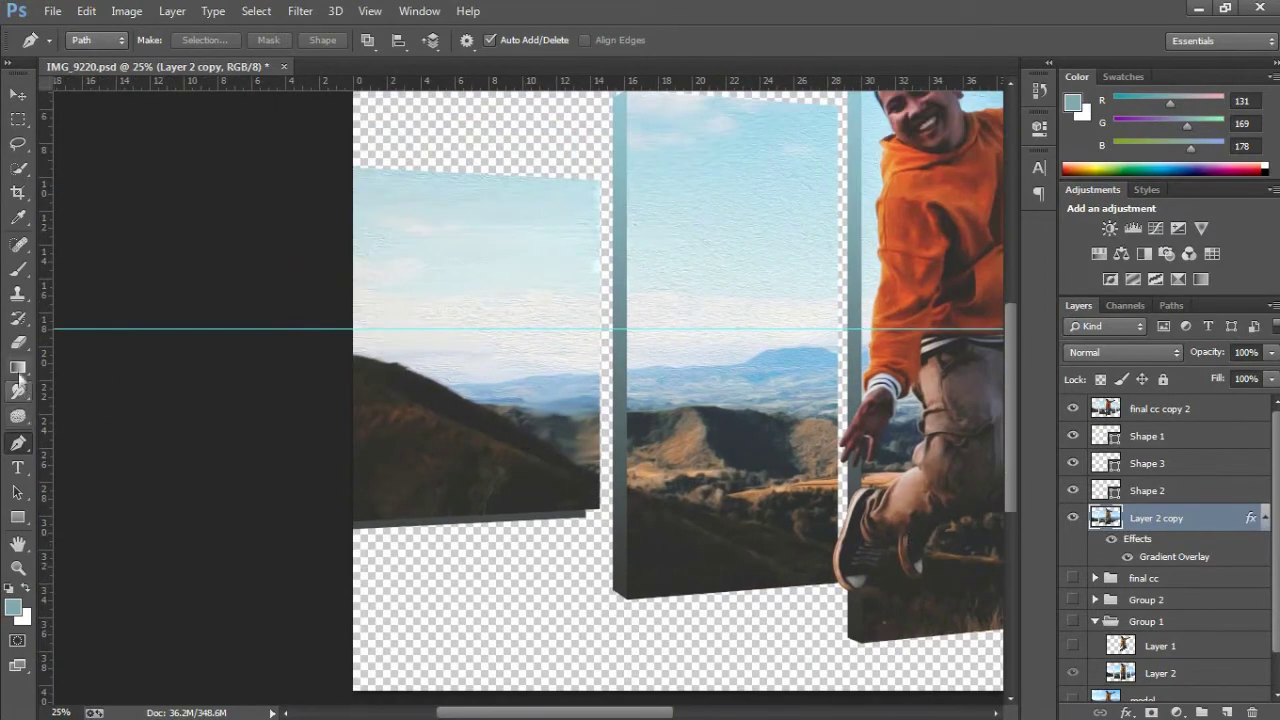
{"action": "key", "text": "e"}
{"action": "left_click_drag", "start_coordinate": [372, 531], "coordinate": [598, 508]}
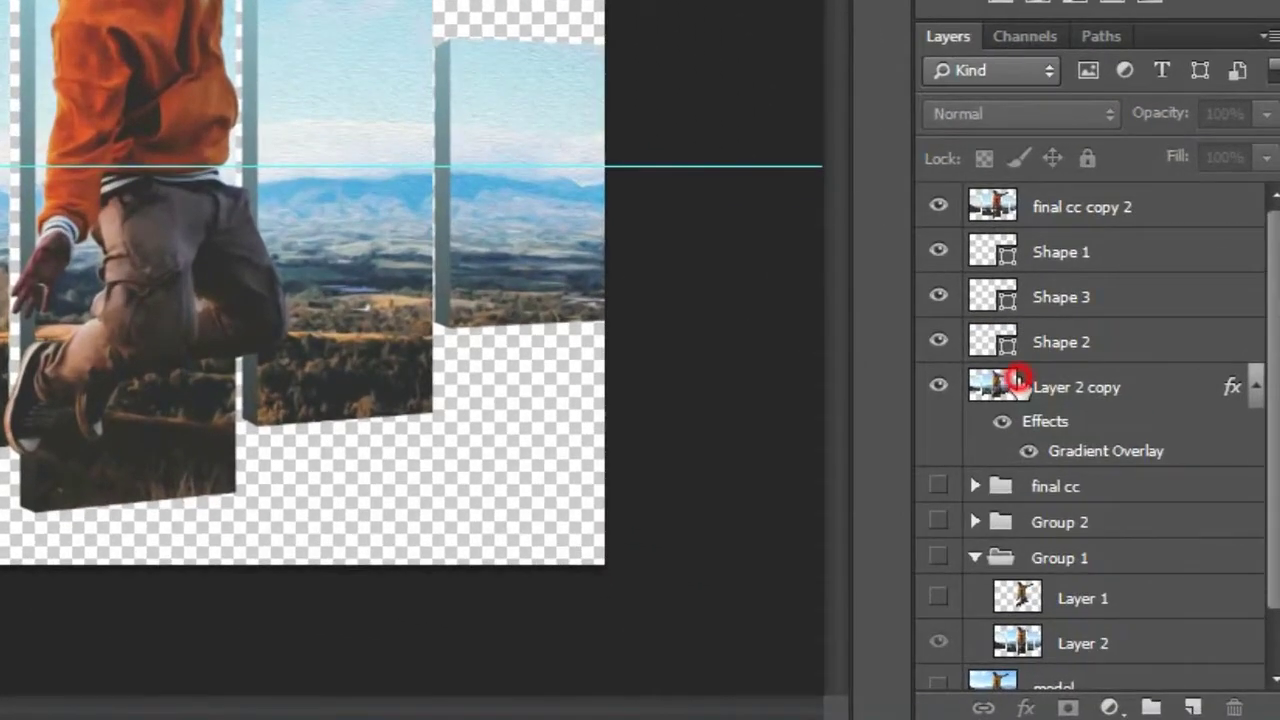
- Add a new empty Layer 3 above Layer 2 copy
{"action": "left_click", "coordinate": [1140, 527]}
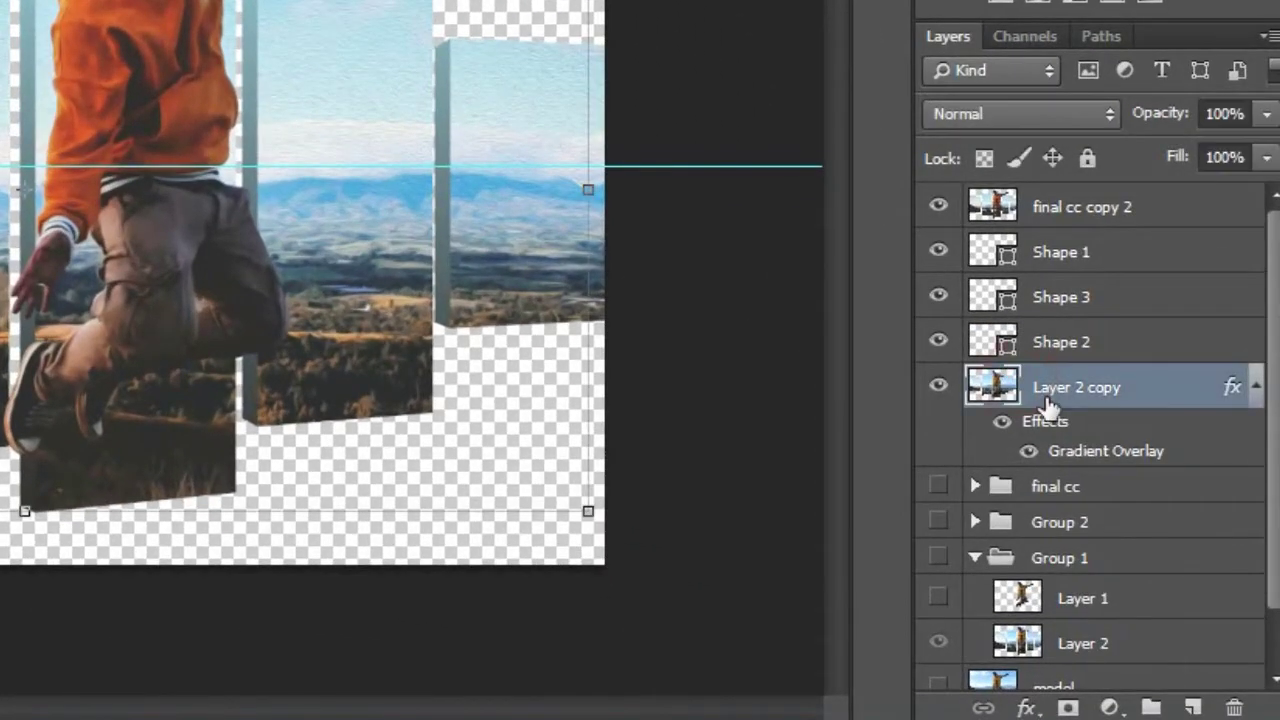
{"action": "key", "text": "ctrl+shift+n"}
{"action": "key", "text": "Return"}
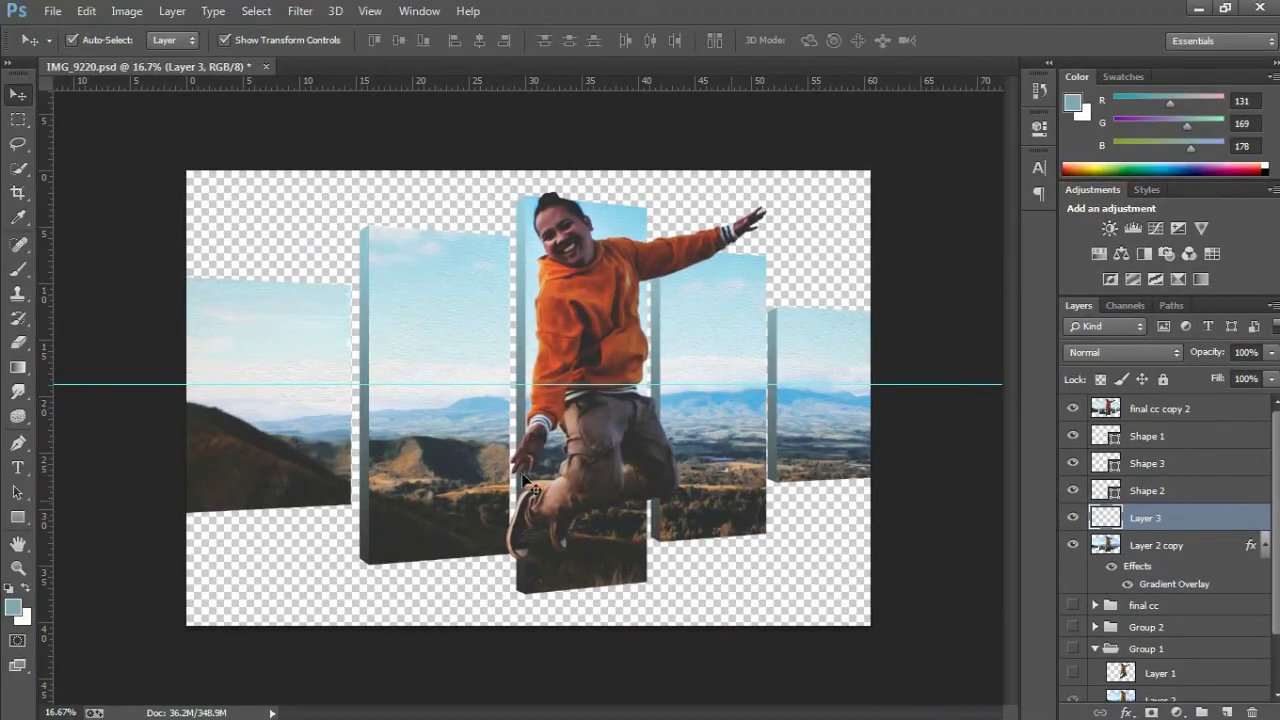
- Set the Brush to paint white, undoing a test stroke, and reselect Layer 2 copy
{"action": "left_click", "coordinate": [20, 268]}
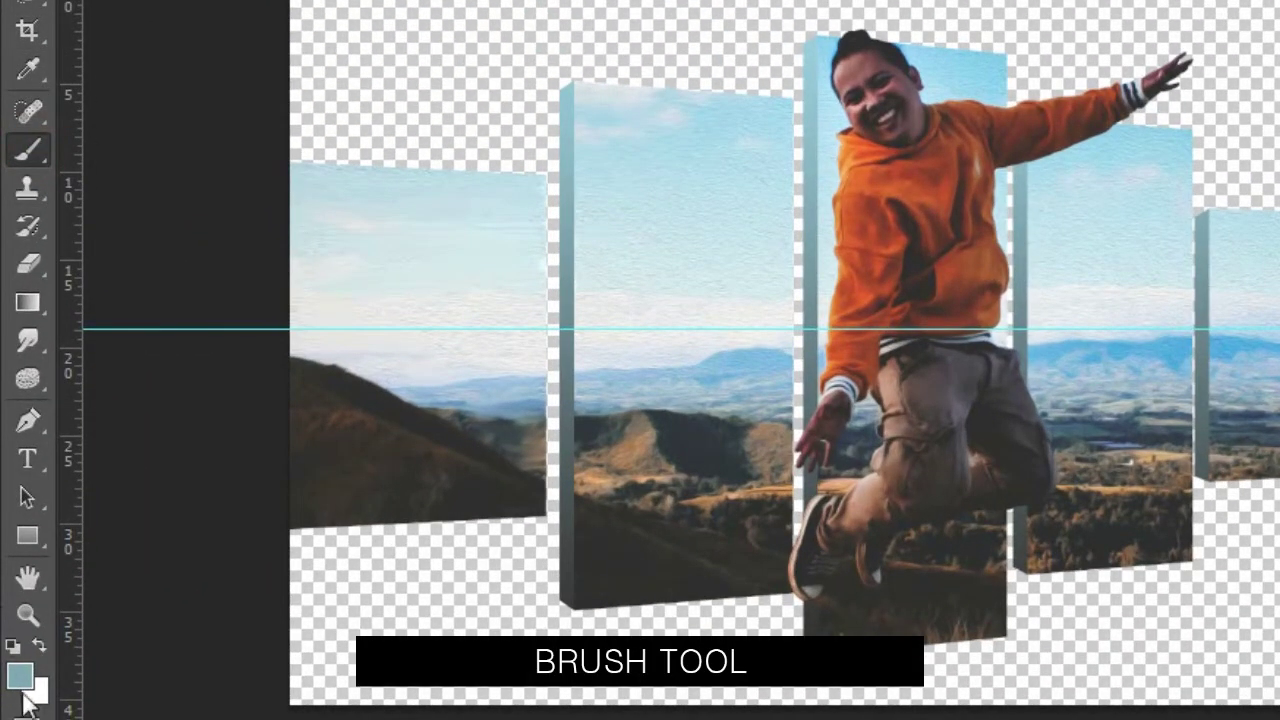
{"action": "key", "text": "x"}
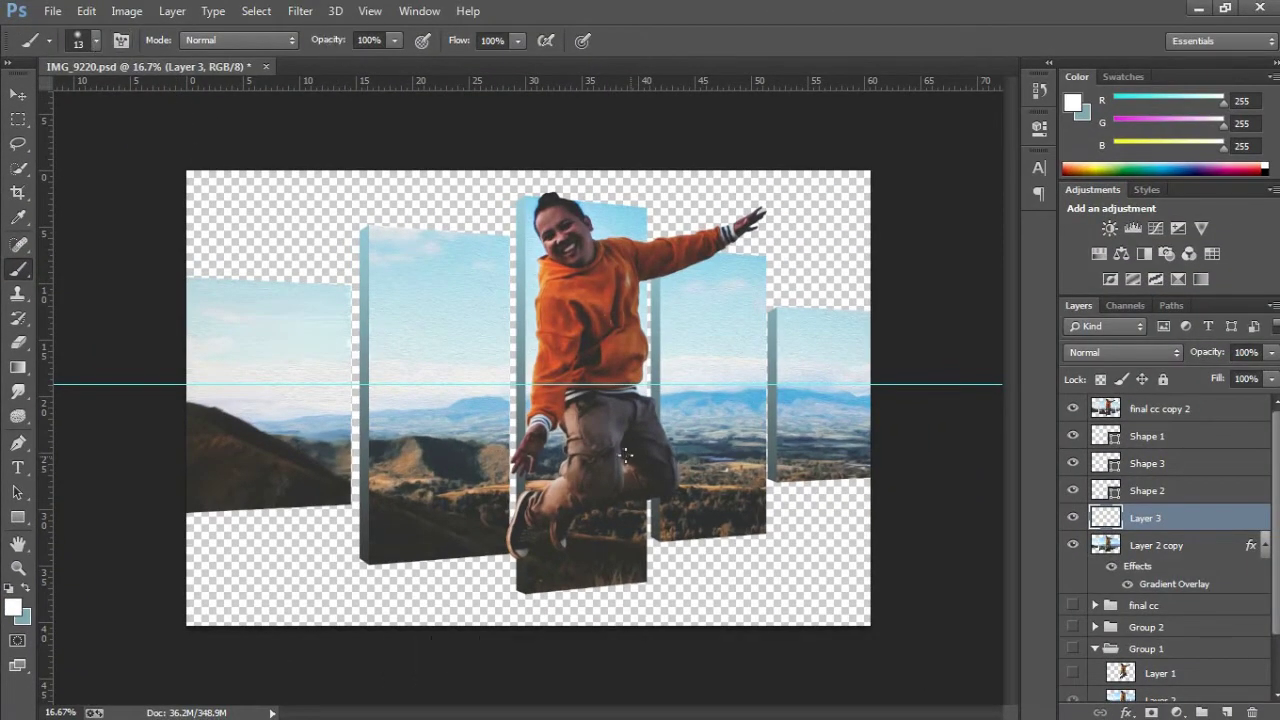
{"action": "left_click_drag", "start_coordinate": [331, 523], "coordinate": [426, 479]}
{"action": "key", "text": "ctrl+z"}
{"action": "left_click", "coordinate": [1170, 552]}
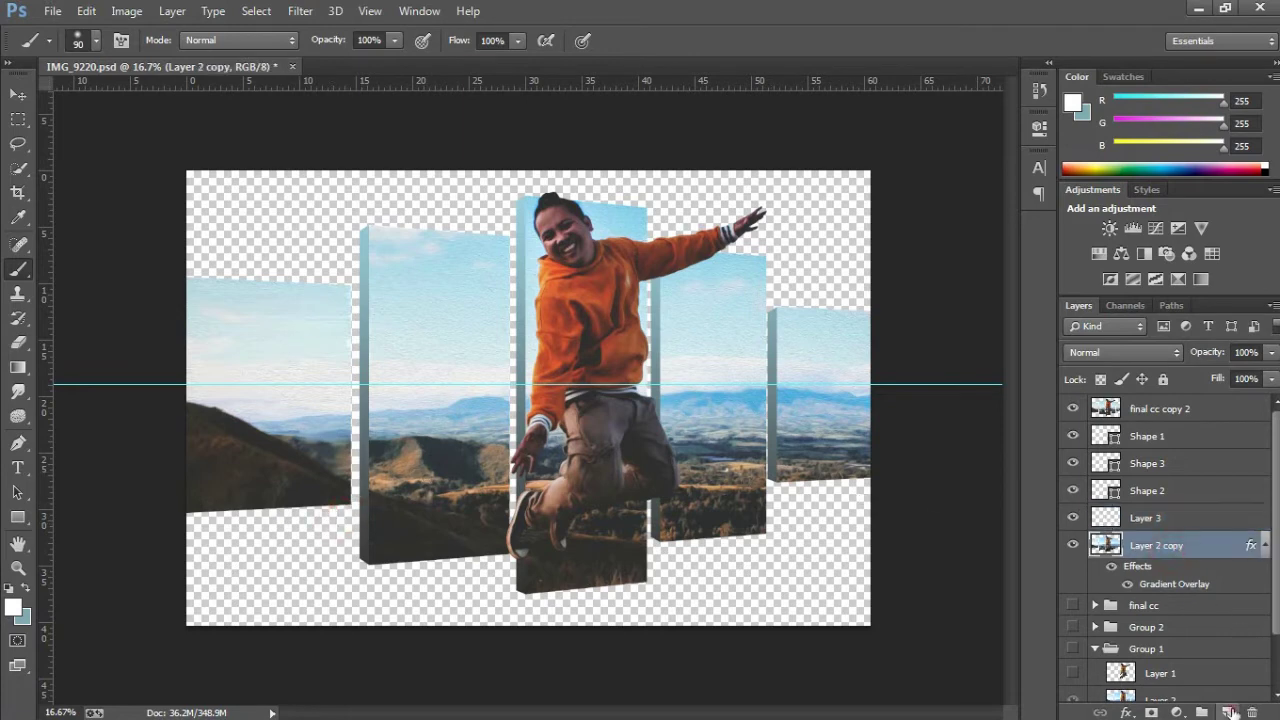
- Merge a new empty layer with Layer 2 copy into Layer 4
{"action": "left_click", "coordinate": [1229, 712]}
{"action": "left_click", "coordinate": [1172, 576], "text": "ctrl"}
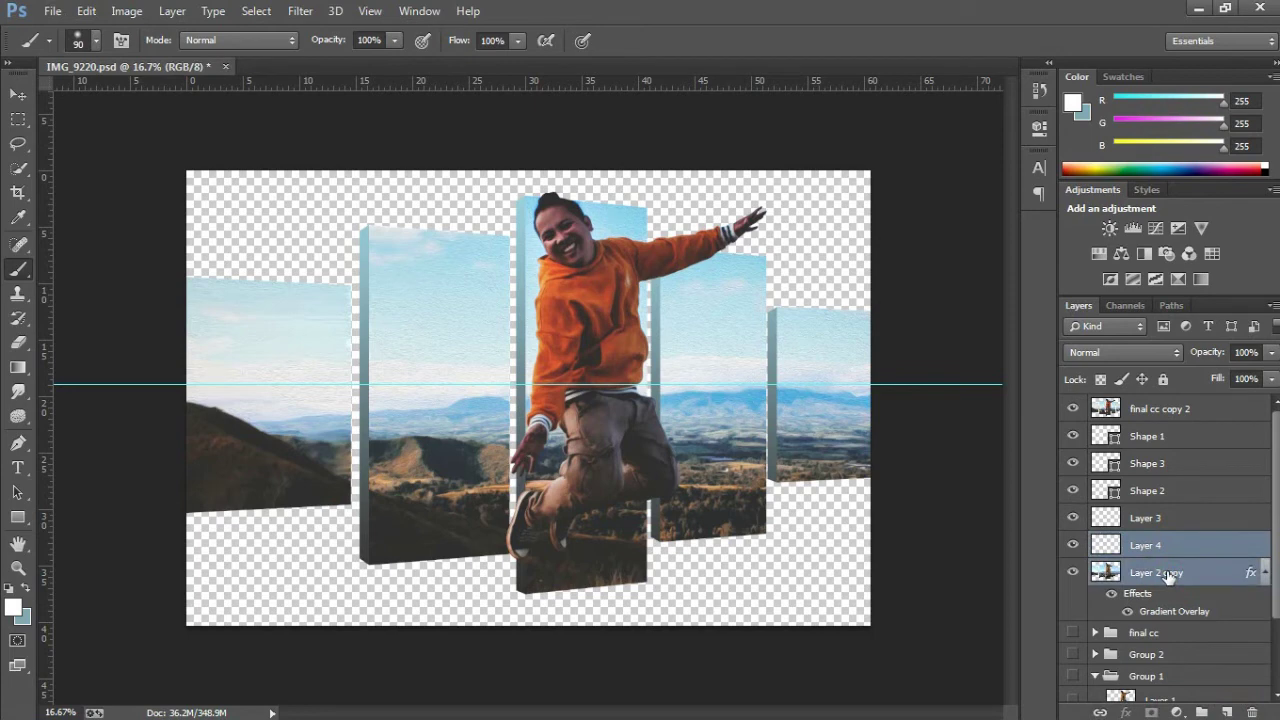
{"action": "right_click", "coordinate": [1168, 576]}
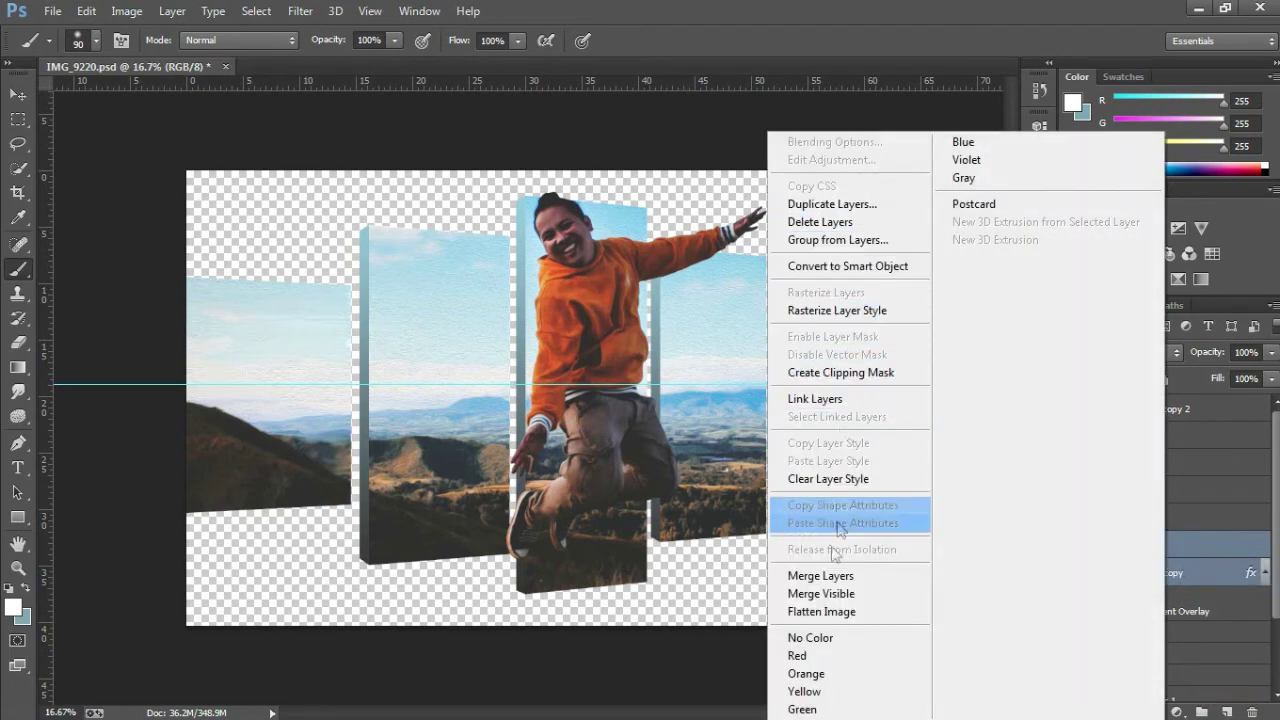
{"action": "left_click", "coordinate": [826, 578]}
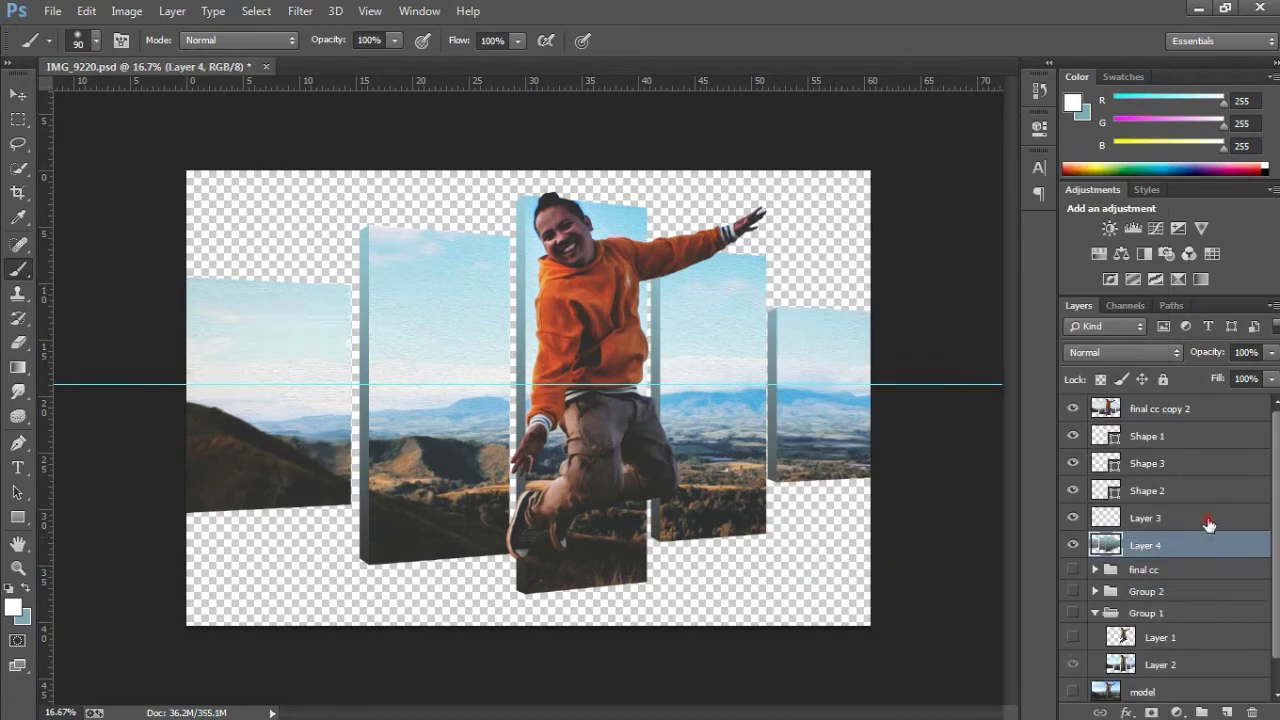
- Clip Layer 3 to Layer 4 and lower its opacity to about half
{"action": "left_click", "coordinate": [1207, 526]}
{"action": "right_click", "coordinate": [1189, 518]}
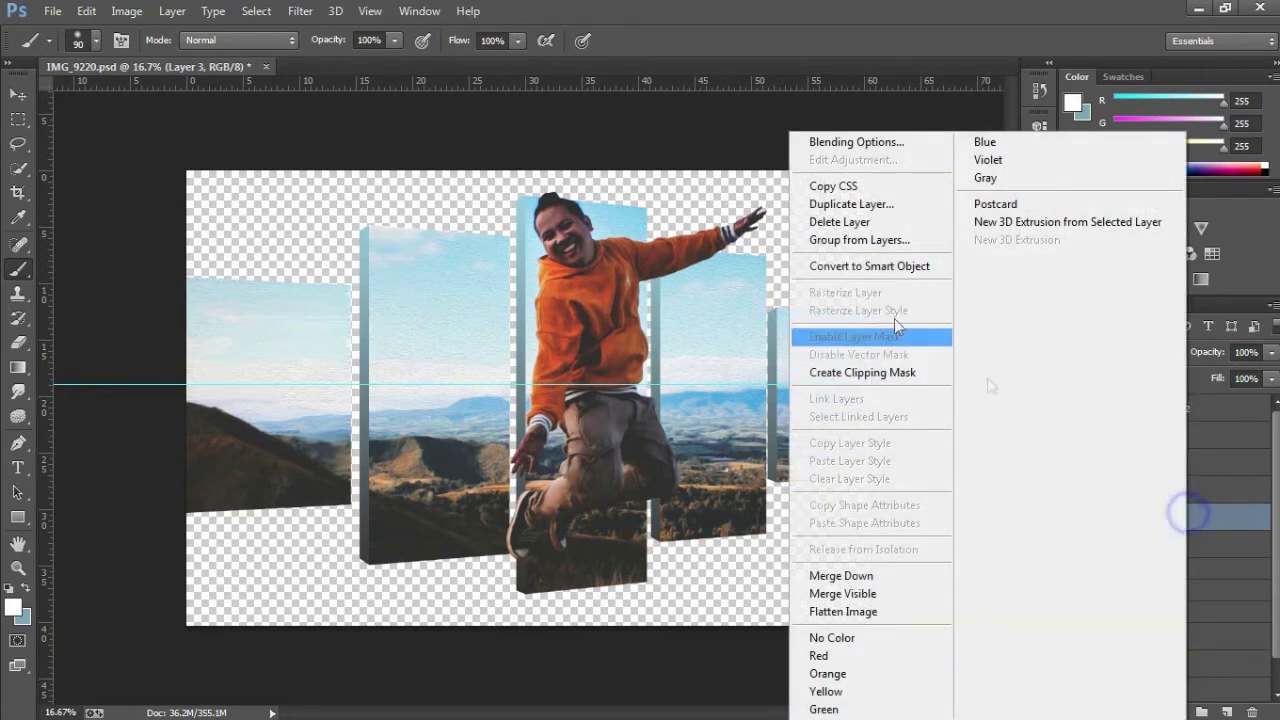
{"action": "left_click", "coordinate": [856, 372]}
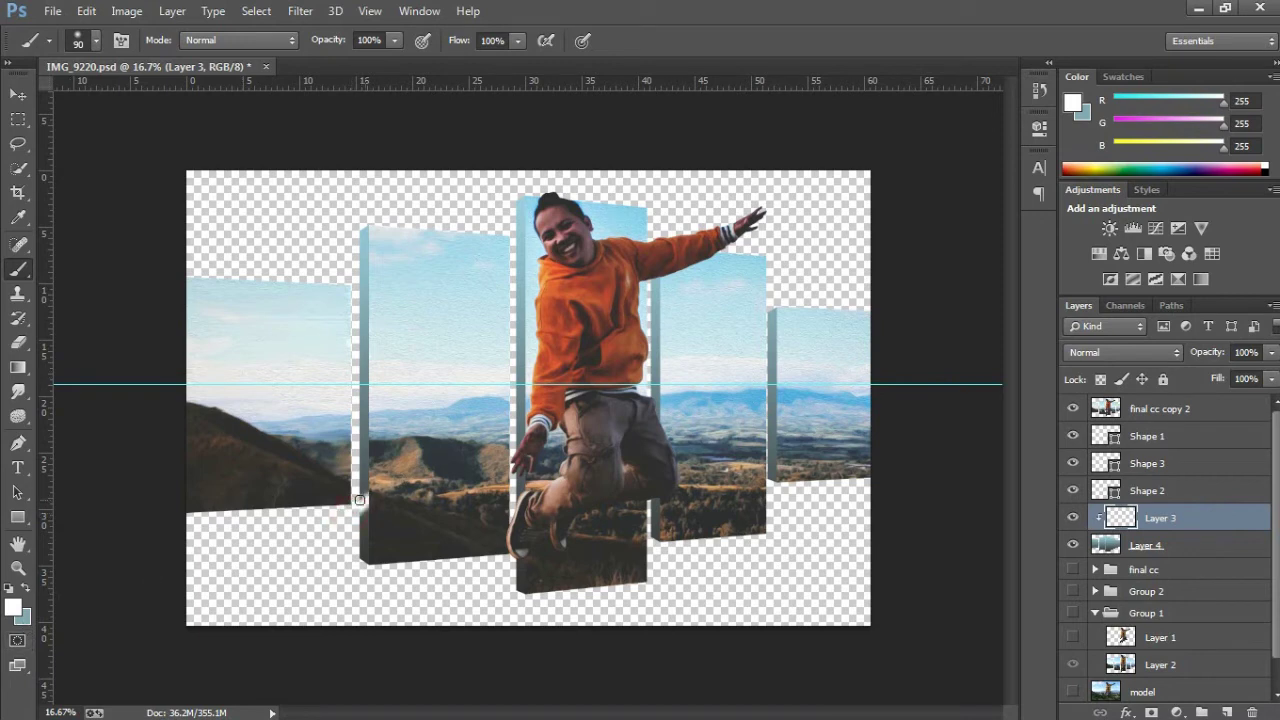
{"action": "left_click_drag", "start_coordinate": [1212, 358], "coordinate": [1165, 364]}
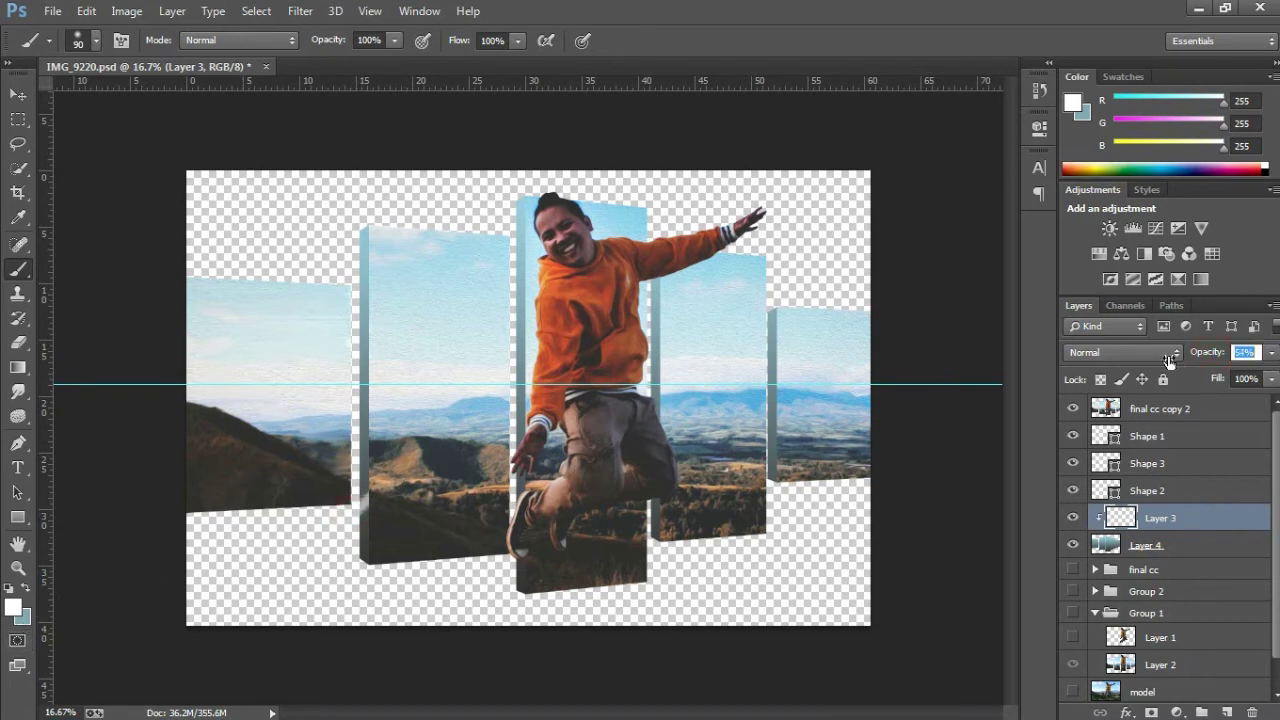
- Paint white strokes along the left edges of the second through fifth panels
{"action": "left_click_drag", "start_coordinate": [357, 327], "coordinate": [360, 260]}
{"action": "left_click_drag", "start_coordinate": [516, 276], "coordinate": [516, 345]}
{"action": "left_click_drag", "start_coordinate": [655, 305], "coordinate": [655, 360]}
{"action": "left_click_drag", "start_coordinate": [770, 375], "coordinate": [772, 435]}
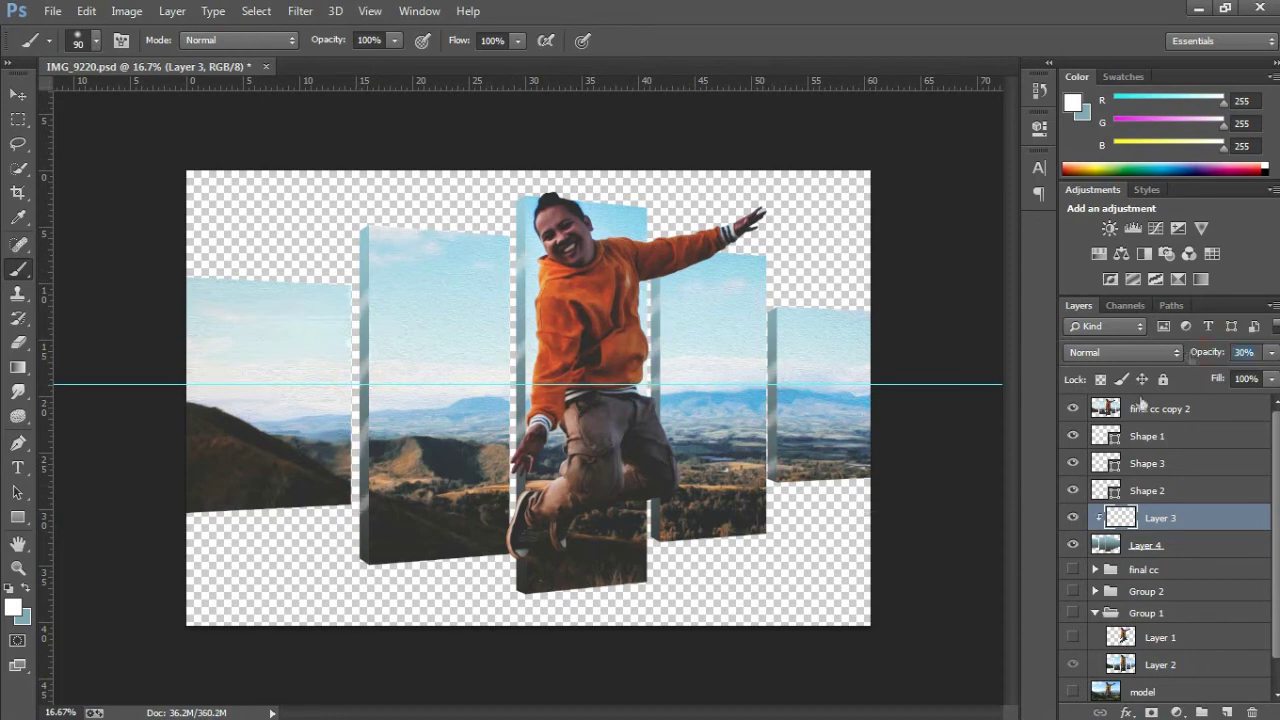
- Soften the highlights with a 2.5-pixel Gaussian Blur
{"action": "left_click", "coordinate": [300, 11]}
{"action": "left_click", "coordinate": [600, 340]}
{"action": "left_click_drag", "start_coordinate": [813, 413], "coordinate": [886, 413]}
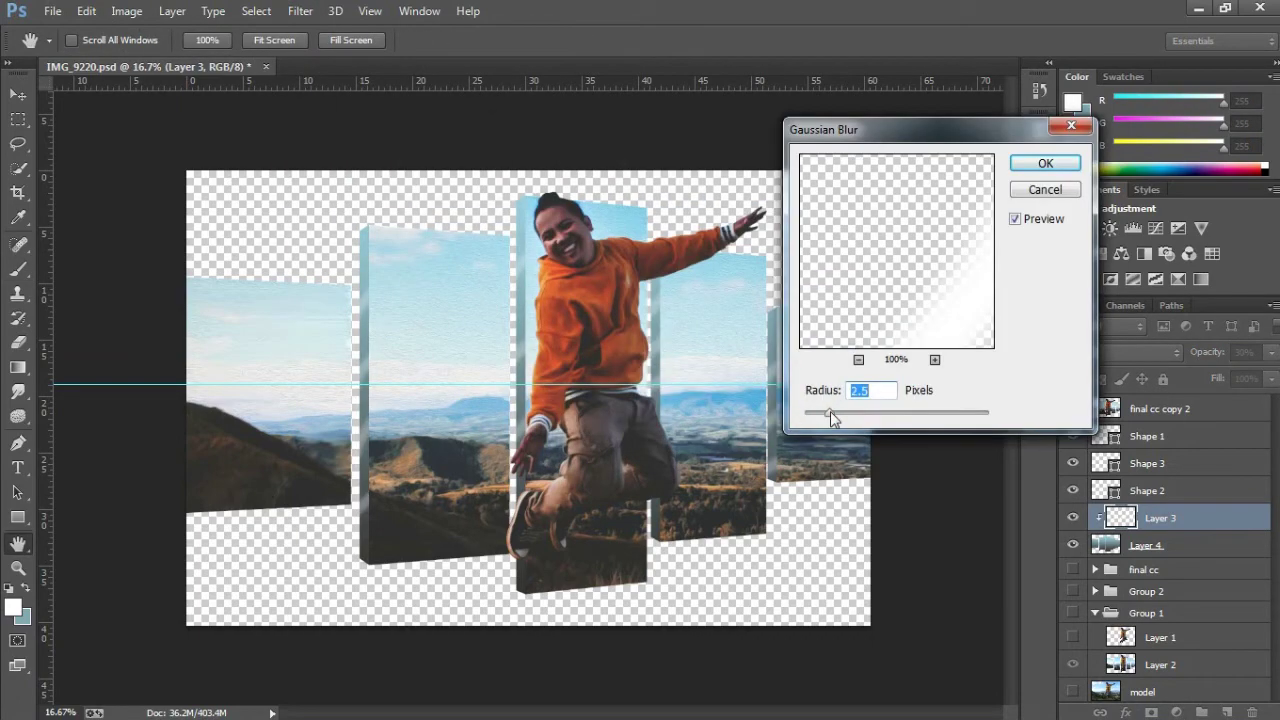
{"action": "key", "text": "Return"}
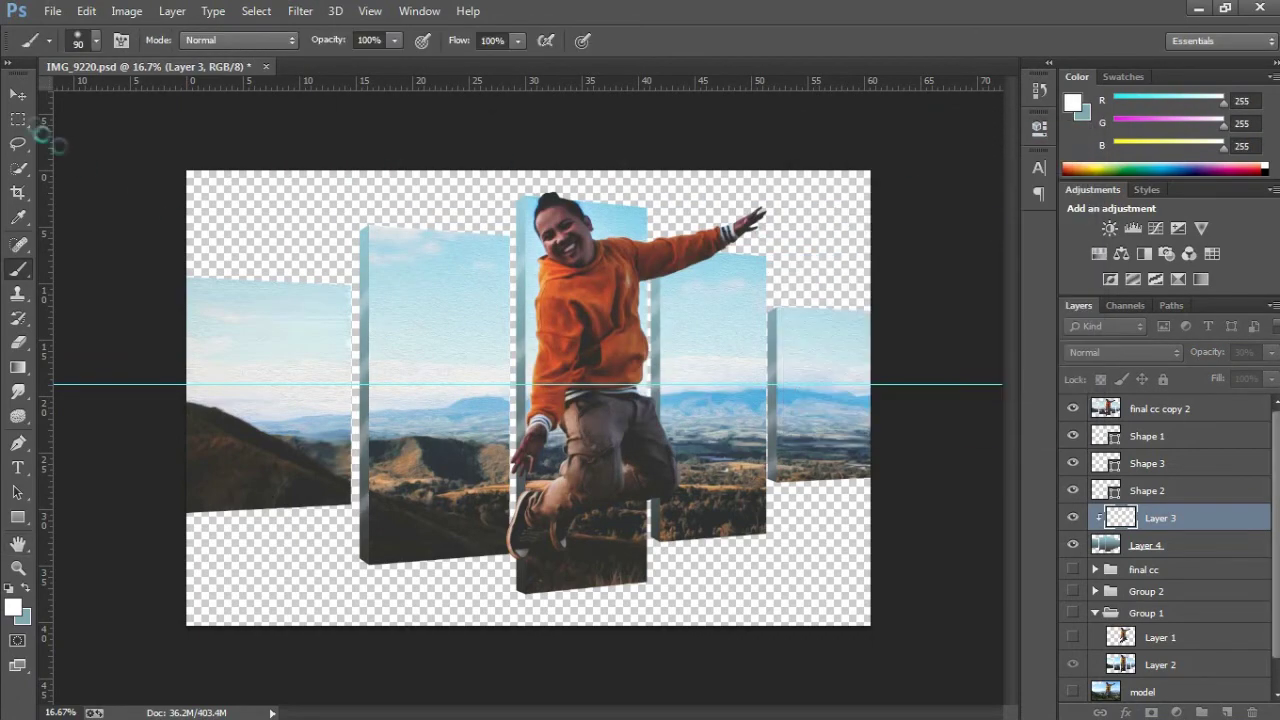
{"action": "key", "text": "ctrl+minus"}
{"action": "left_click", "coordinate": [1176, 712]}
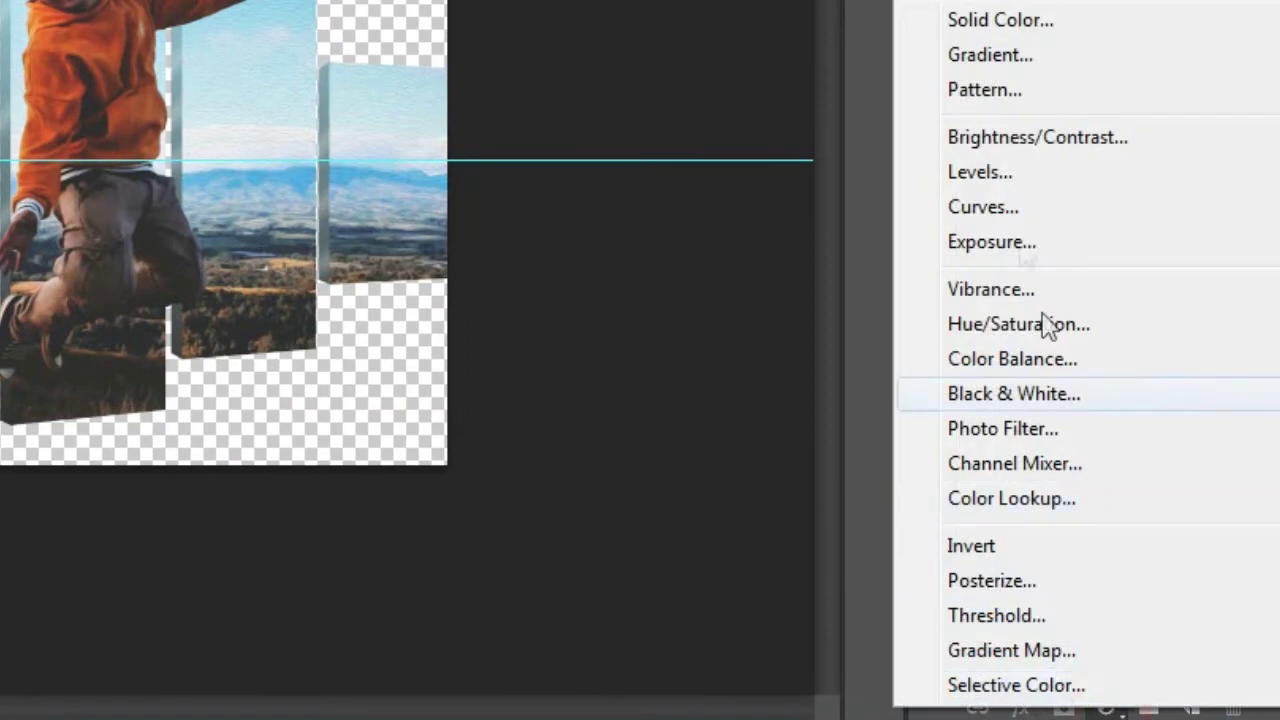
- Add a white Solid Color fill layer and move it beneath Layer 4
{"action": "left_click", "coordinate": [1077, 24]}
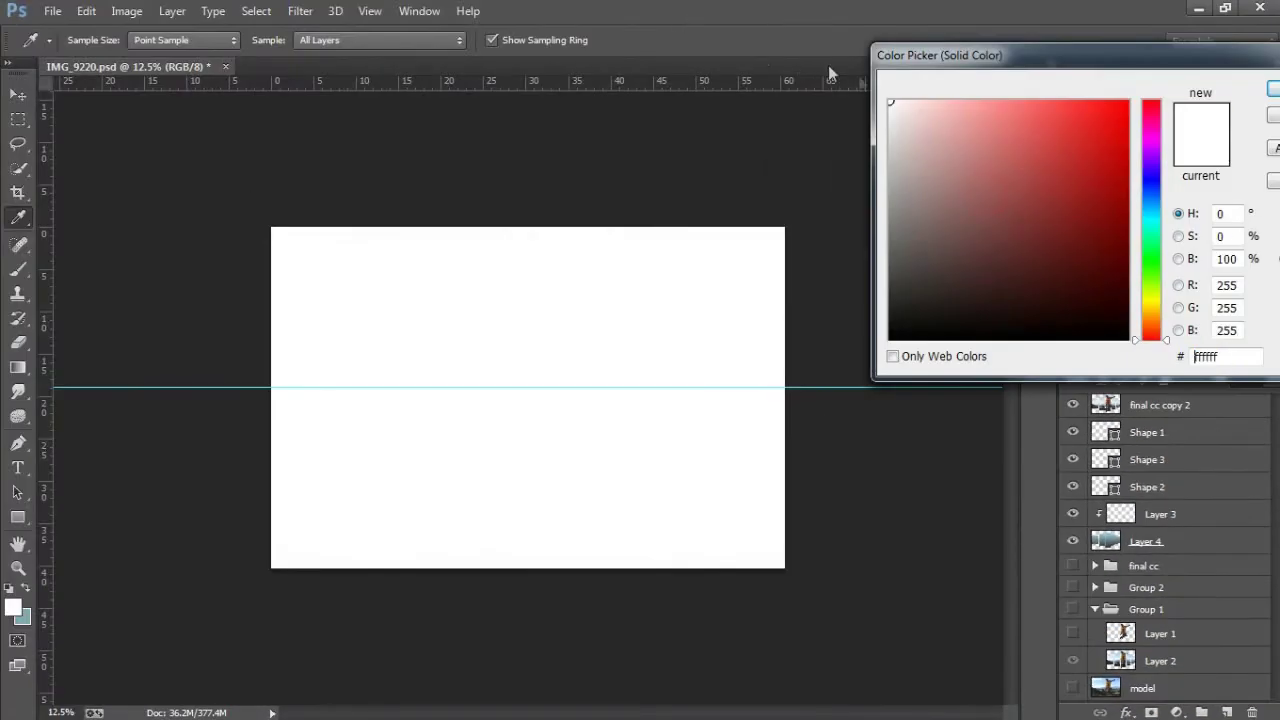
{"action": "key", "text": "Return"}
{"action": "left_click_drag", "start_coordinate": [1230, 425], "coordinate": [1220, 452]}
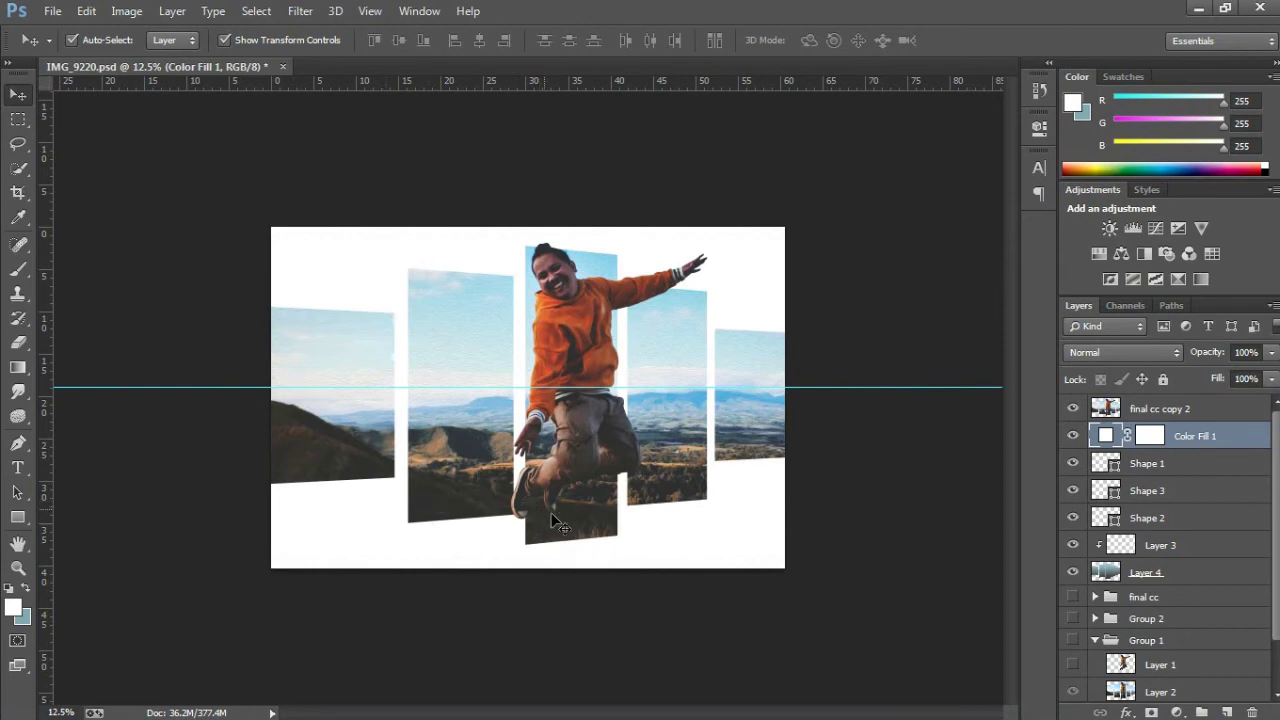
{"action": "left_click_drag", "start_coordinate": [1205, 445], "coordinate": [1165, 590]}
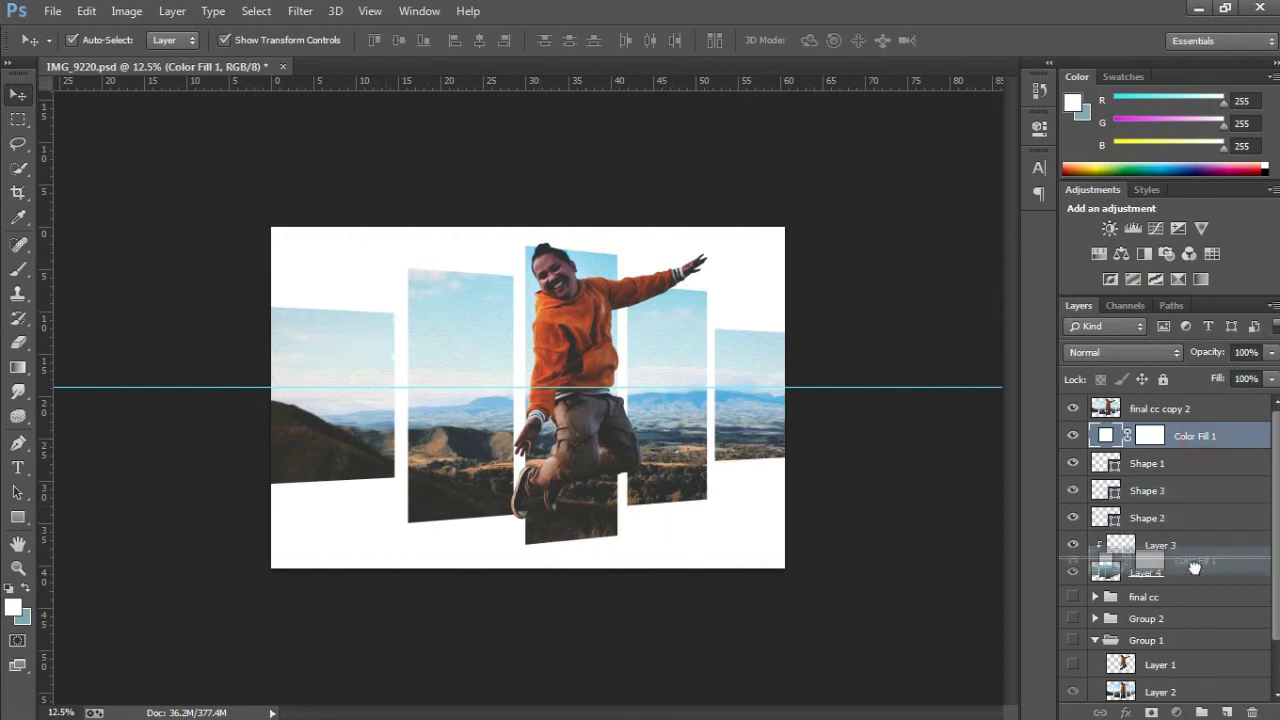